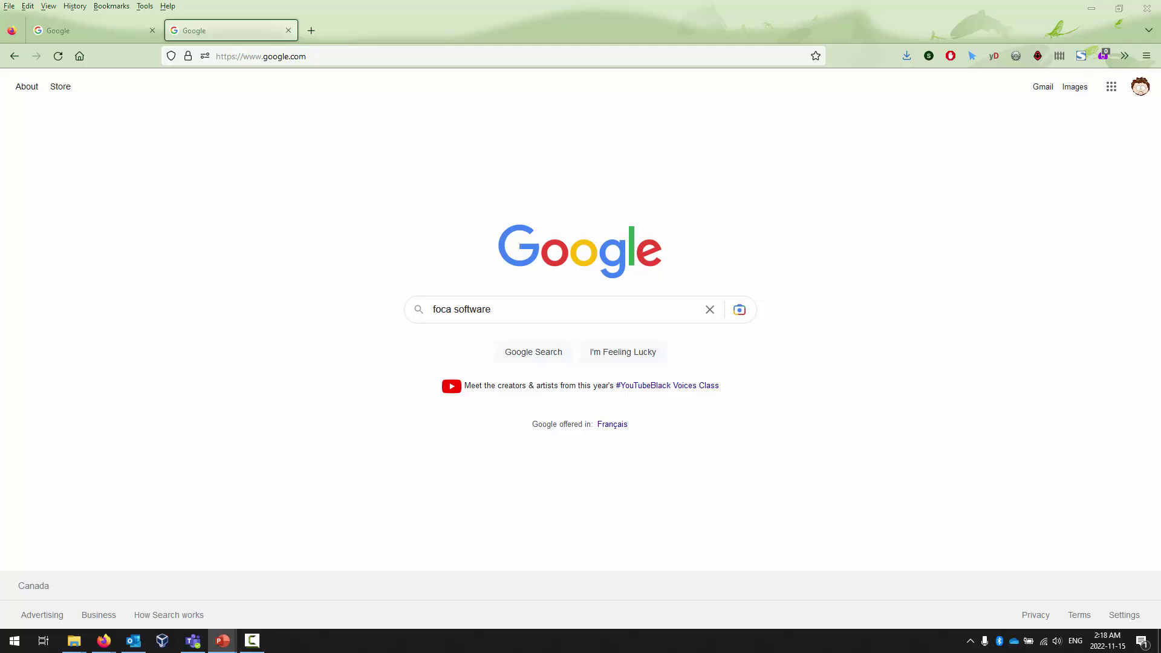
Show the presentation full screen, then minimize it back to the browser
left_click(222, 641)
left_click_drag(862, 172, 395, 179)
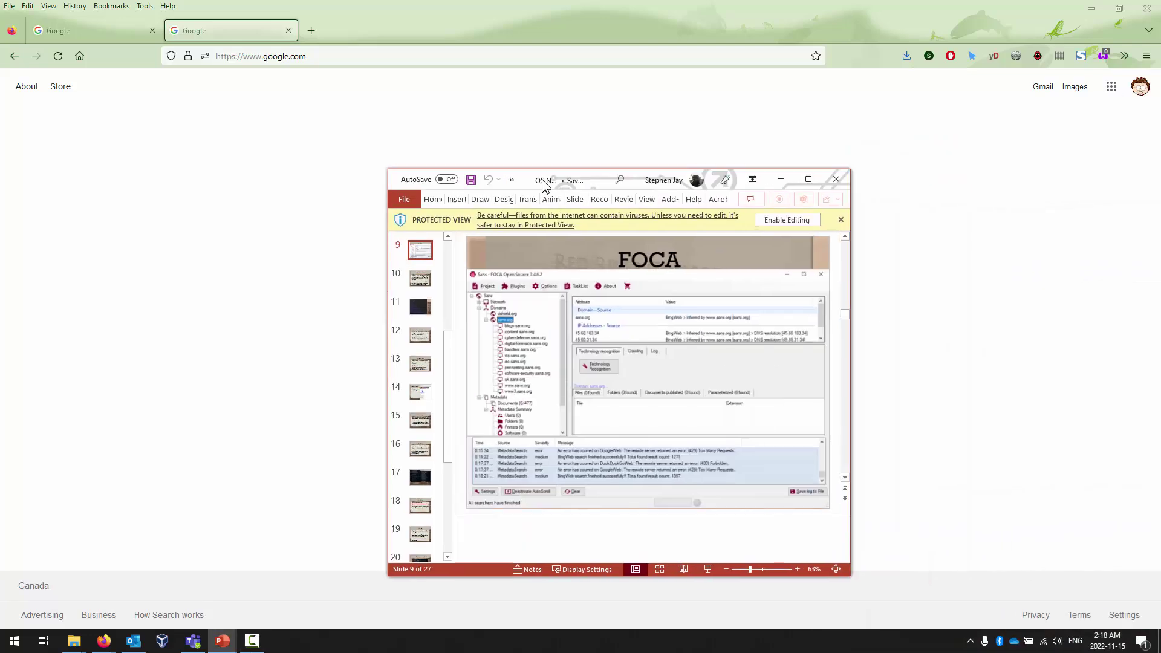
left_click(809, 179)
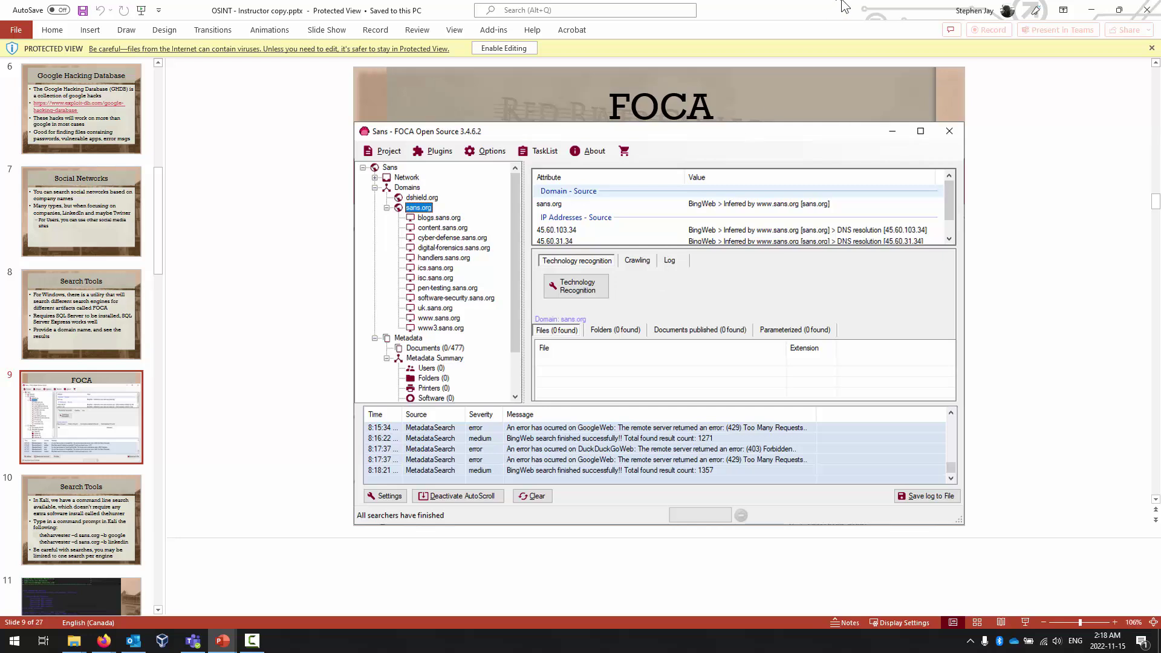
double_click(798, 13)
key("super+Down")
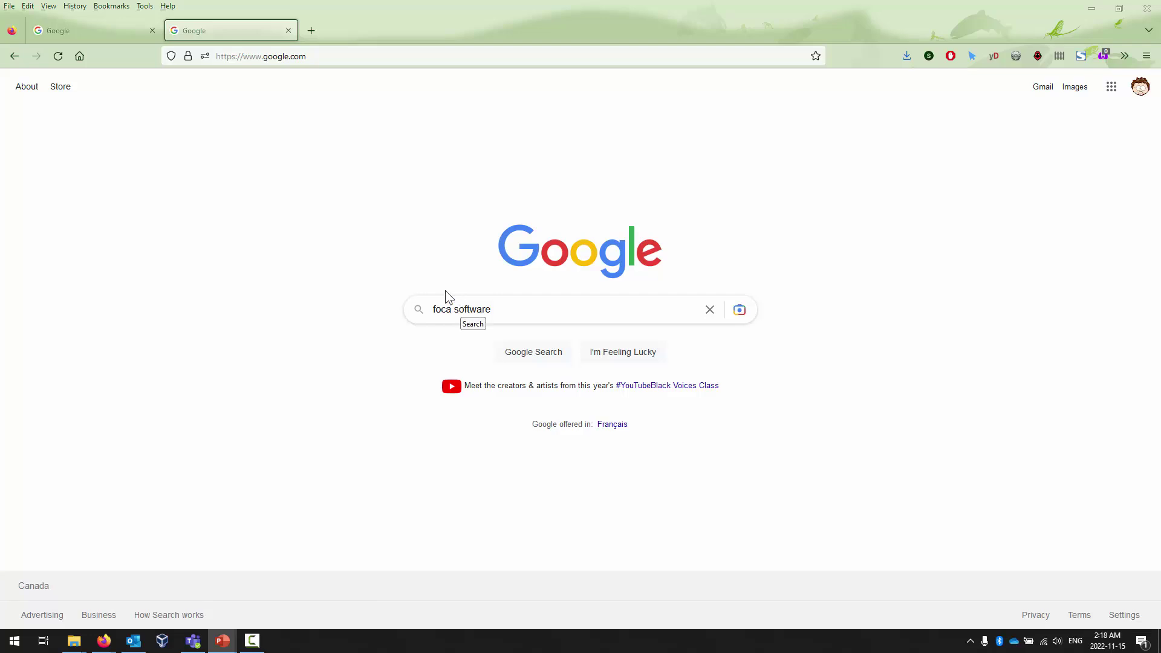
Run the 'mssql server express download' Google search and open the SQL Server Downloads | Microsoft result
left_click(95, 34)
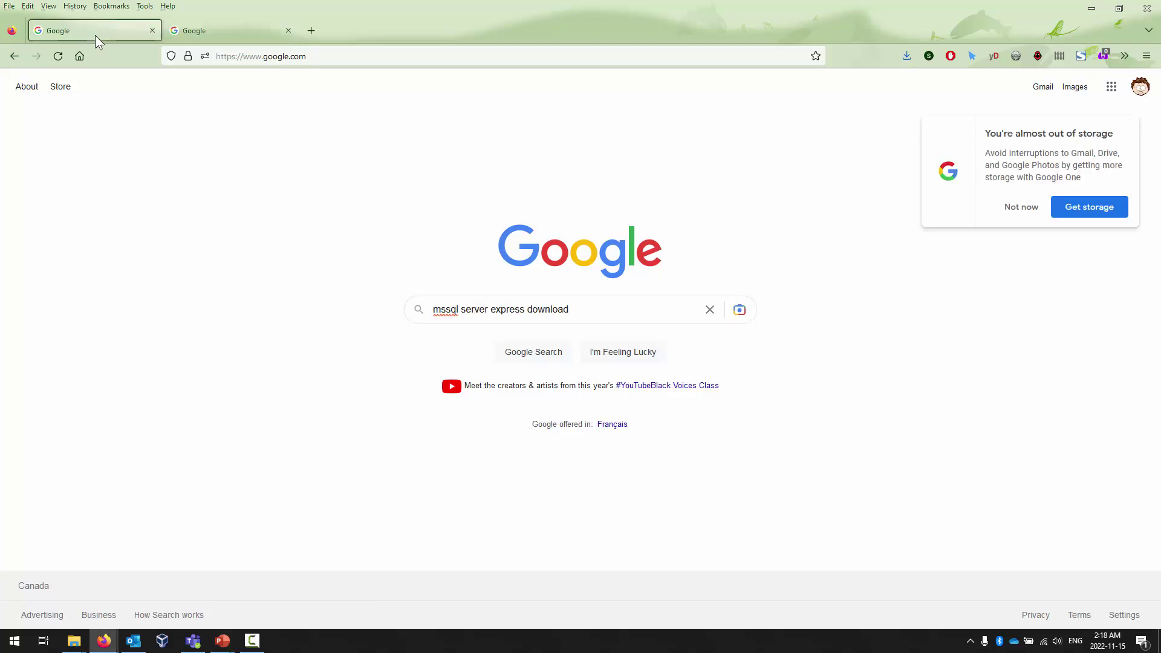
left_click(629, 309)
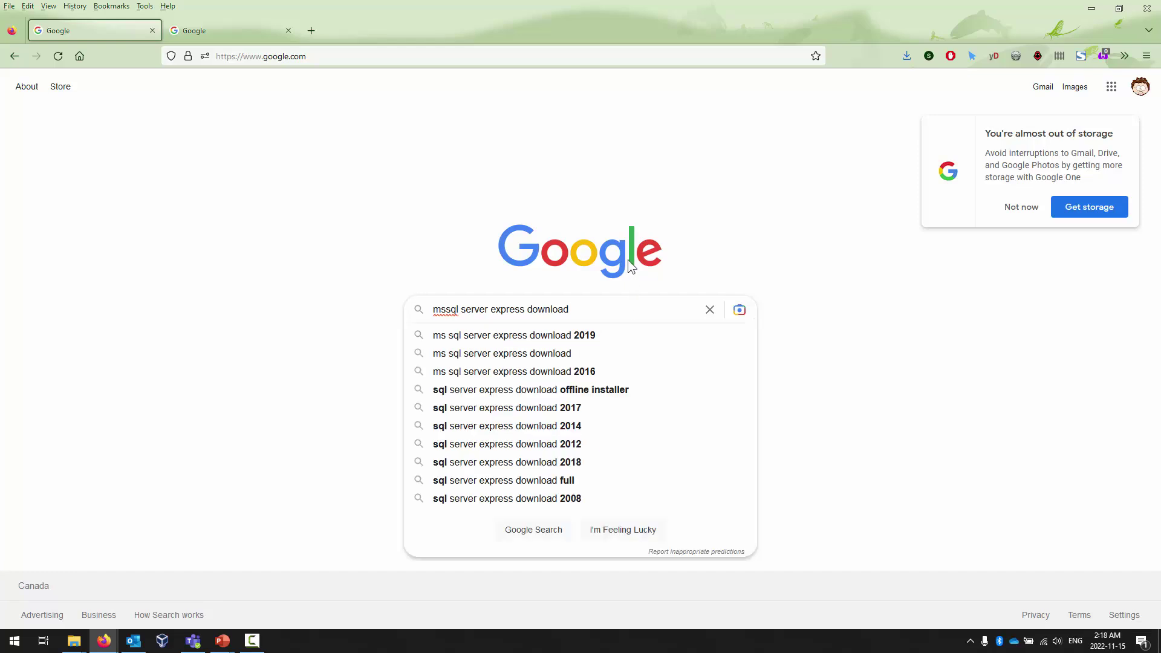
key("Return")
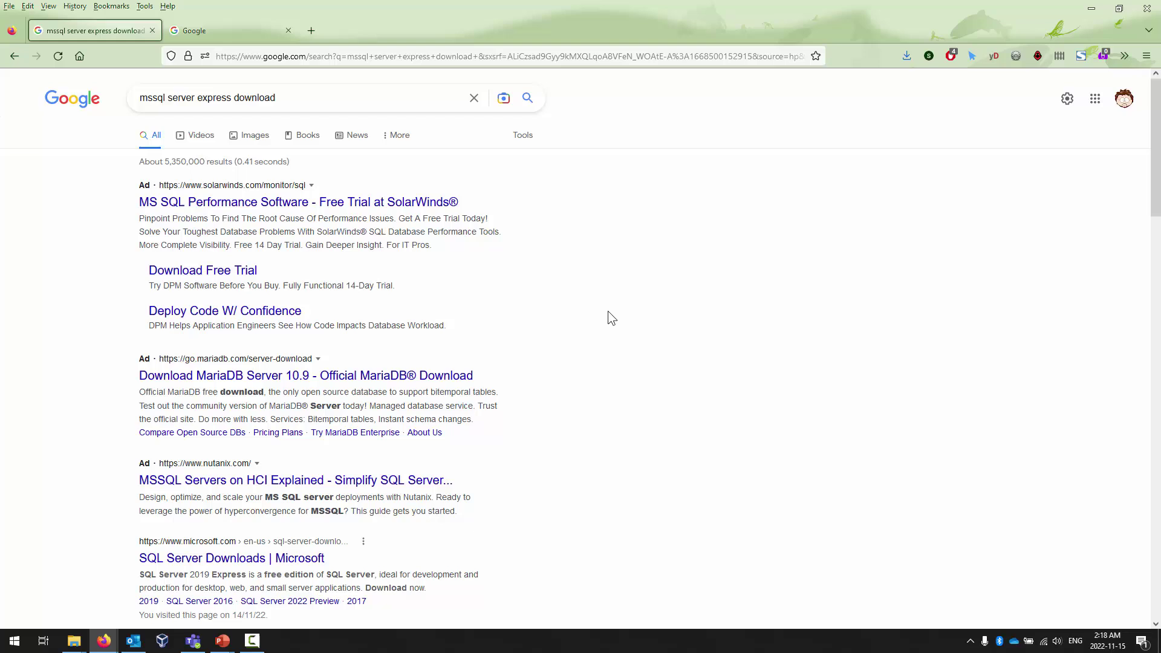
scroll(607, 314, "down", 4)
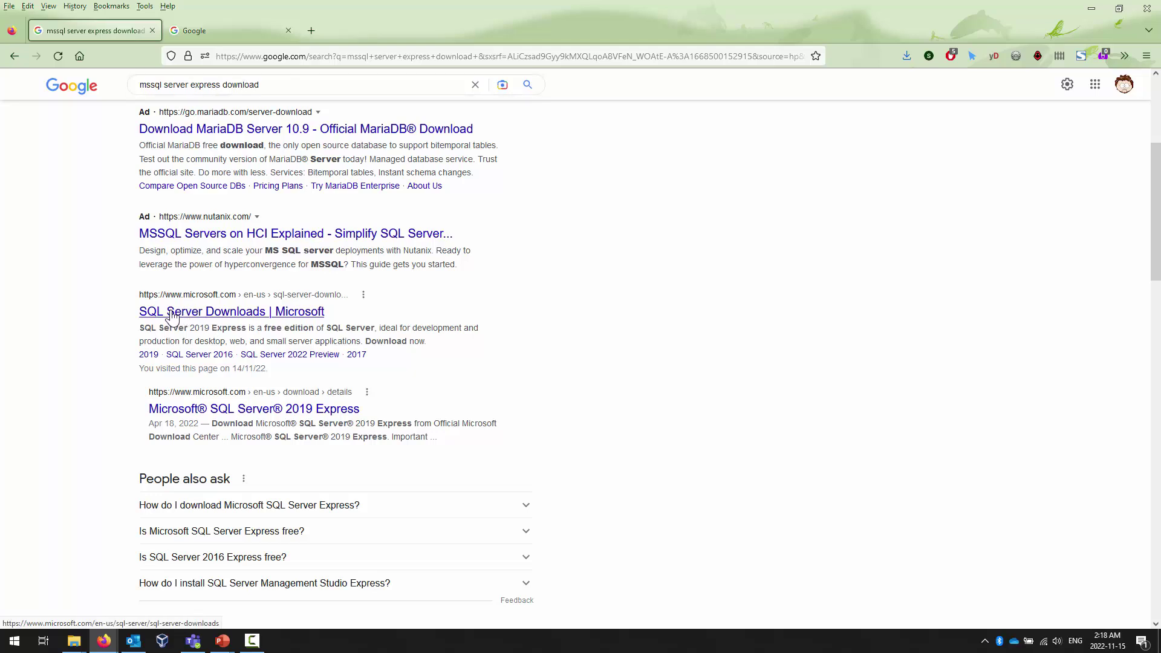
left_click(190, 313)
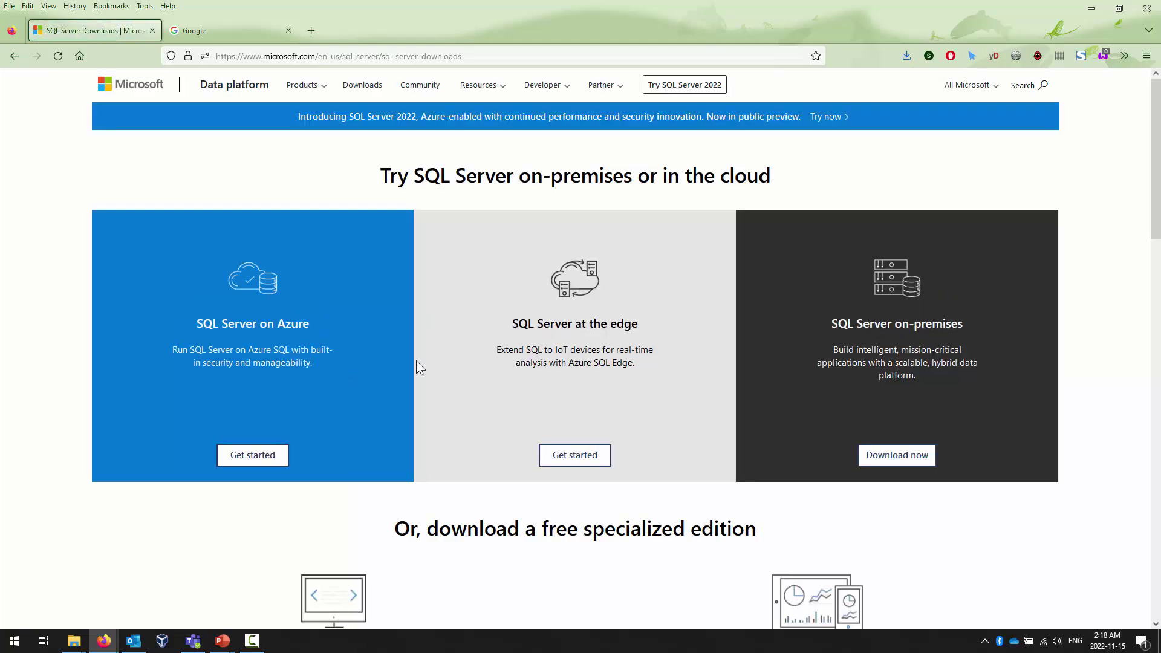
Download the SQL Server 2019 Express installer, decline the survey, and run SQL2019-SSEI-Expr.exe
scroll(416, 361, "down", 4)
scroll(416, 360, "down", 4)
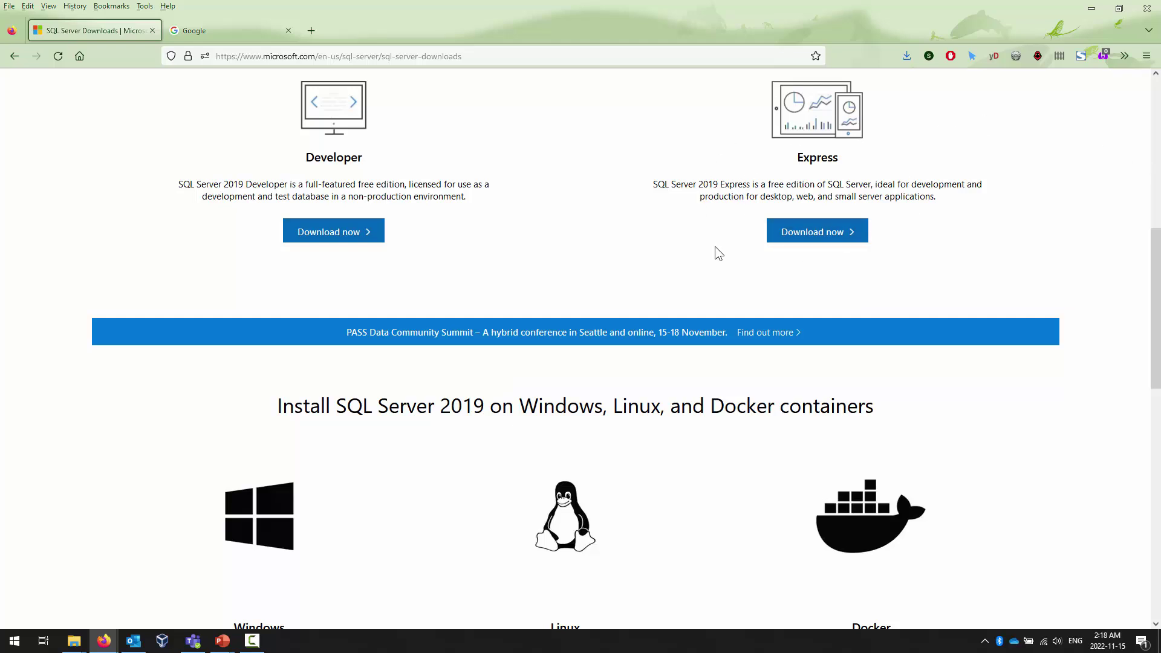
left_click(824, 238)
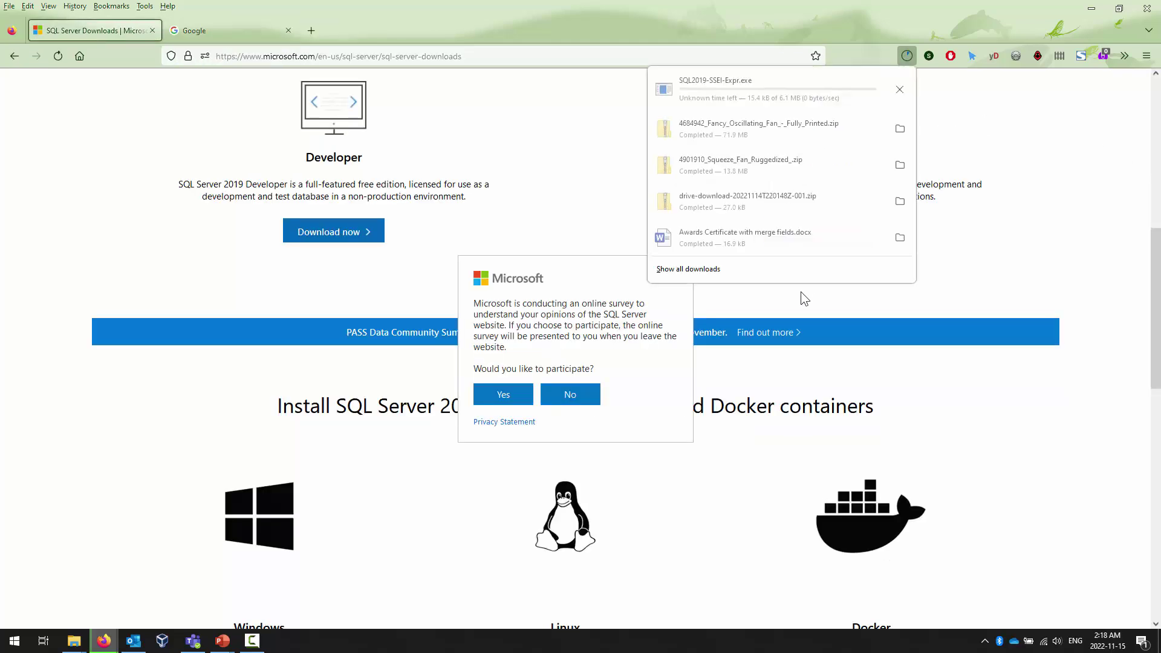
left_click(580, 394)
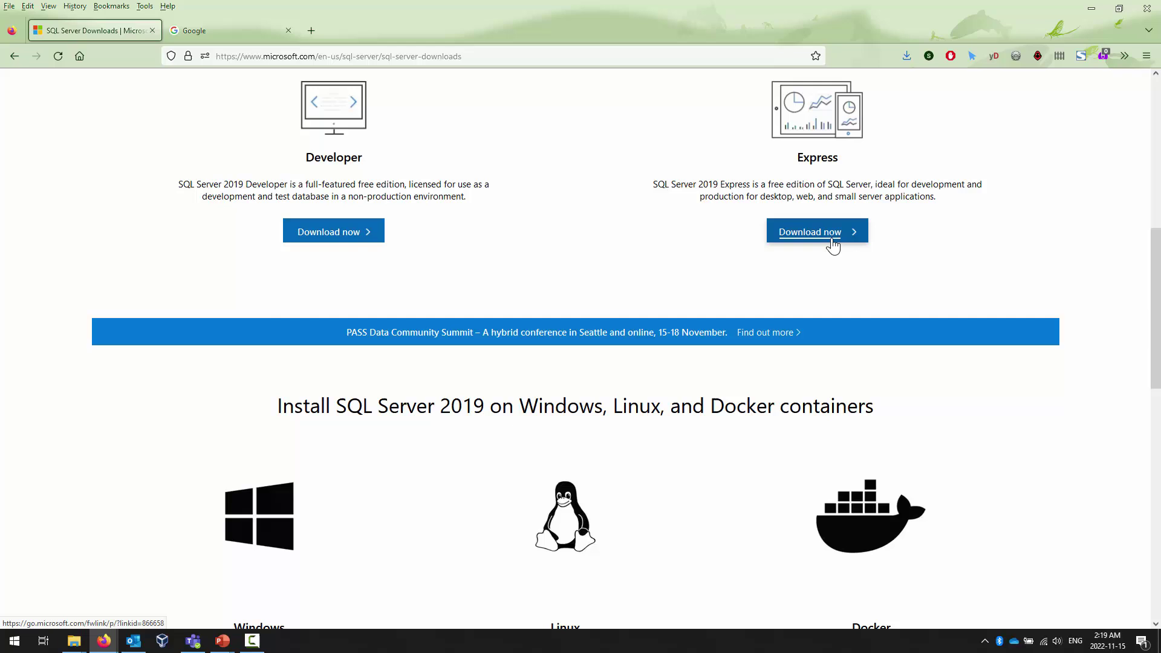
left_click(906, 60)
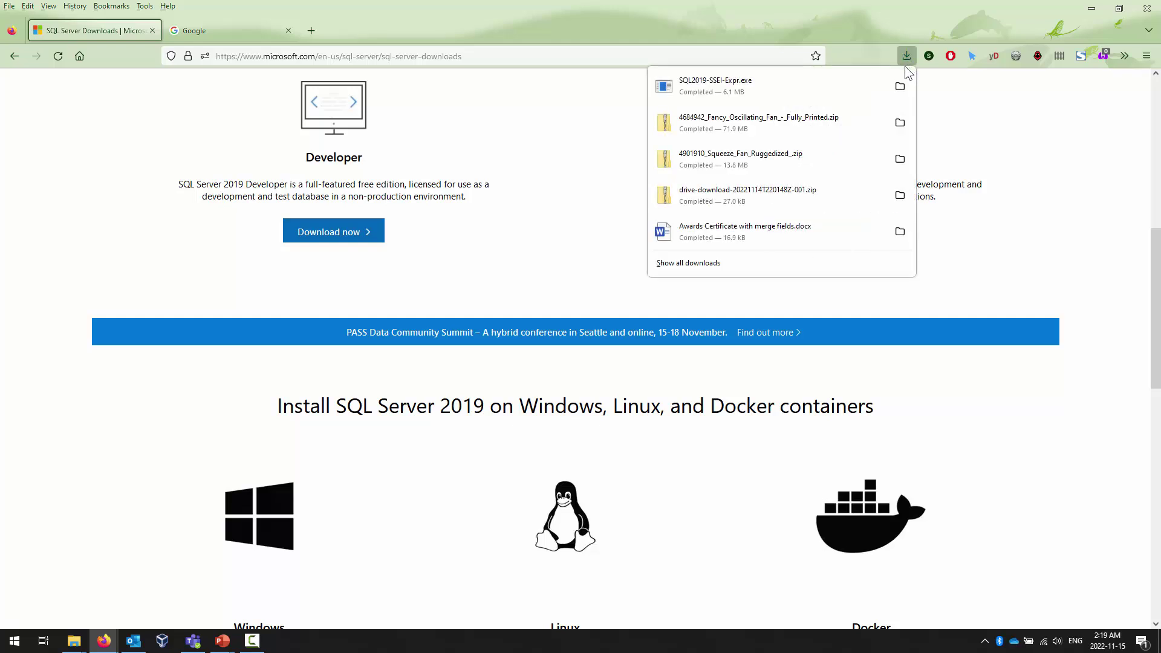
left_click(808, 88)
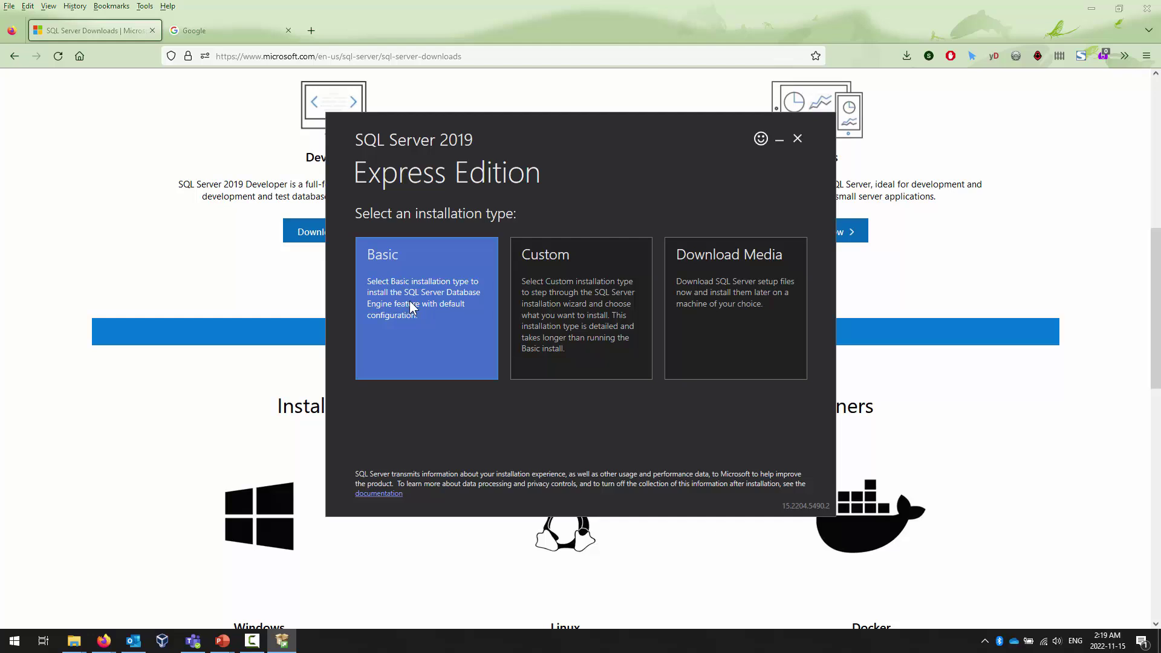
Start a Basic SQL Server Express install with the license accepted, then return to the foca software results
left_click(461, 277)
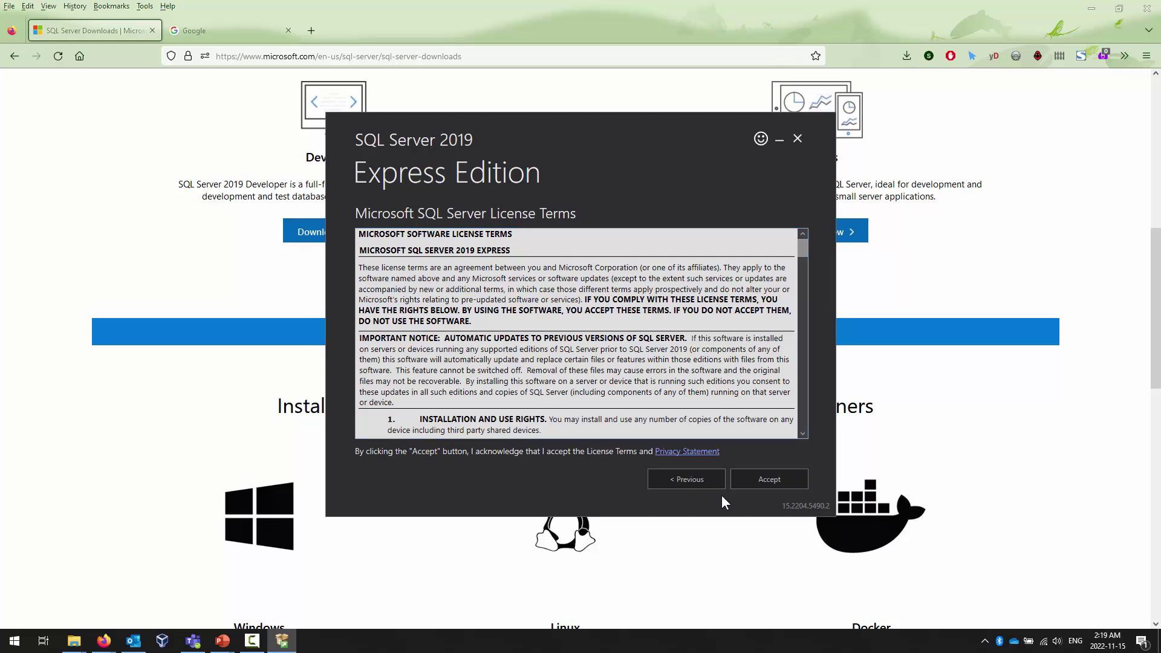
left_click(764, 484)
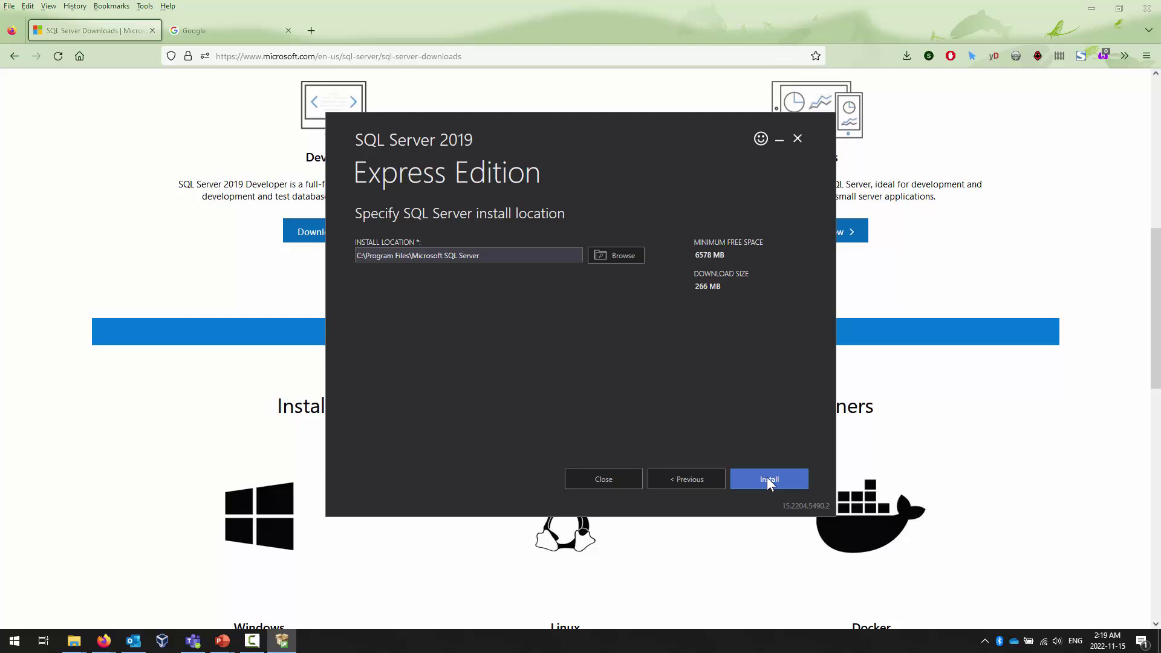
left_click(767, 477)
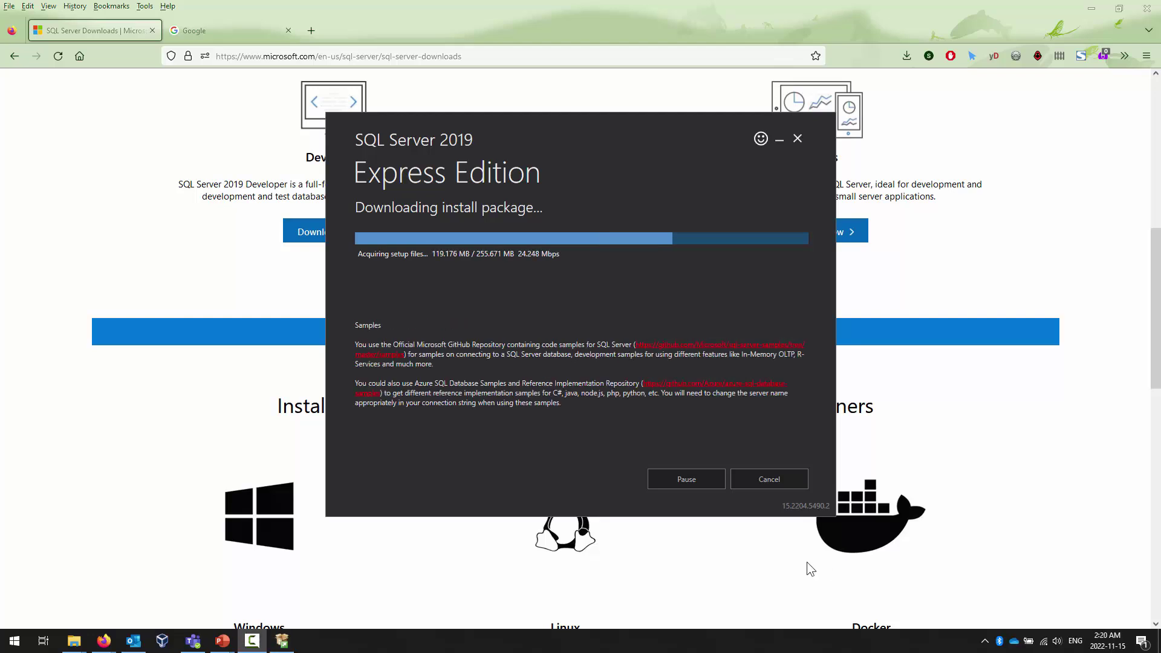
left_click(213, 32)
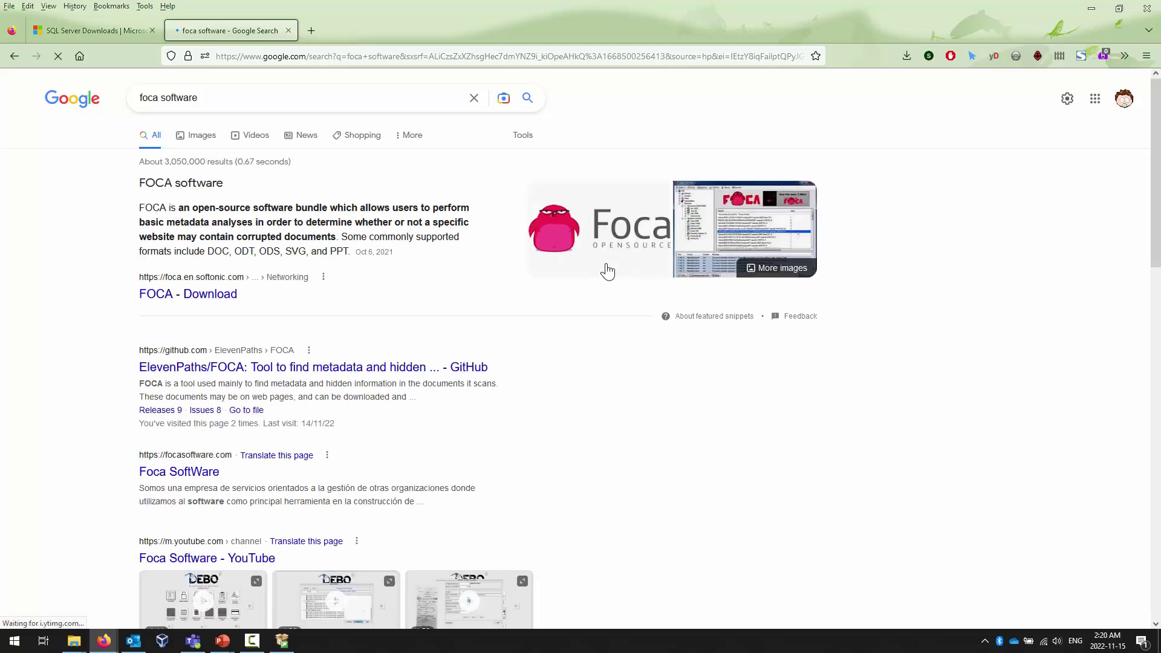
Open the ElevenPaths/FOCA GitHub repository and scroll through its README requirements
left_click(260, 363)
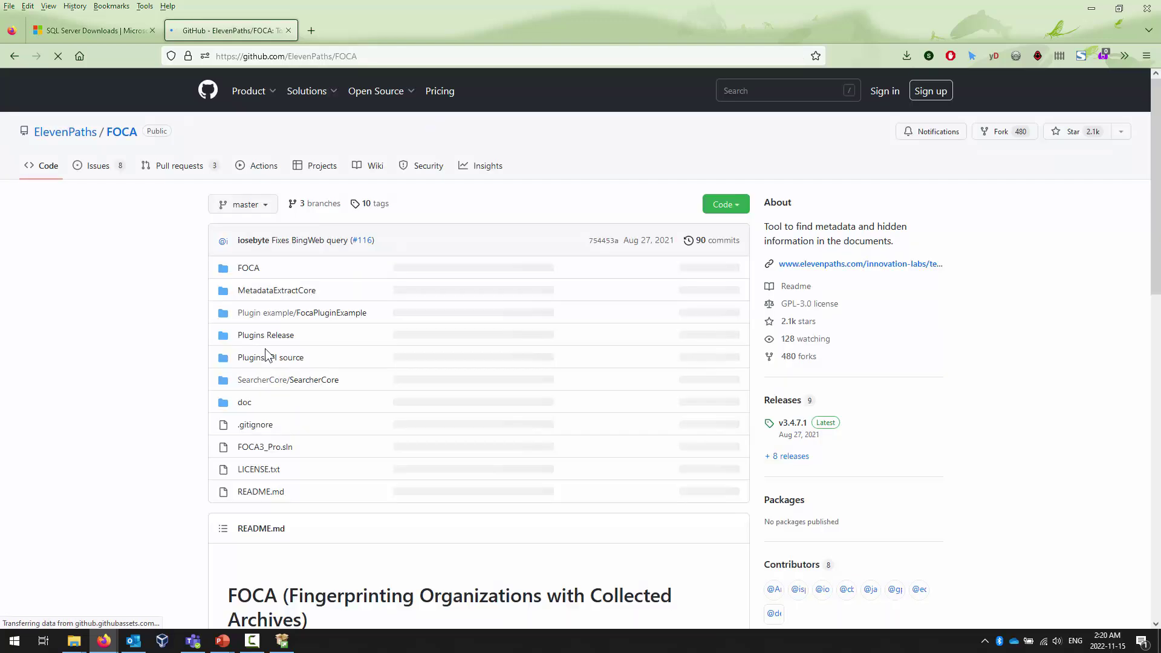
scroll(157, 364, "down", 3)
scroll(157, 366, "down", 10)
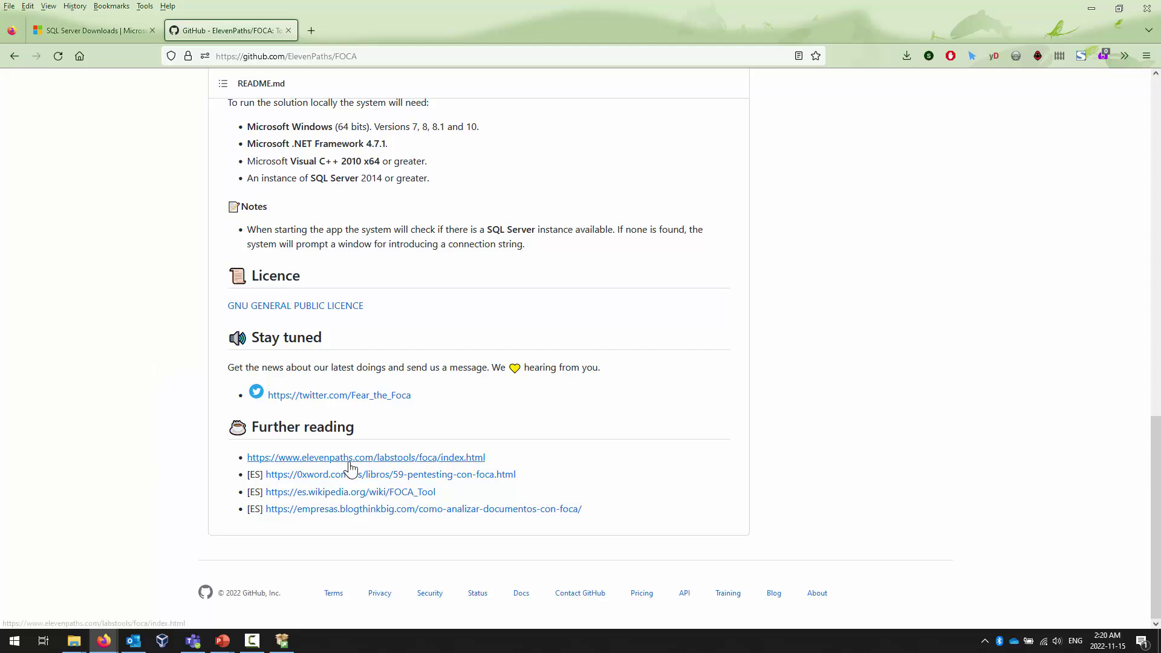
scroll(148, 446, "up", 6)
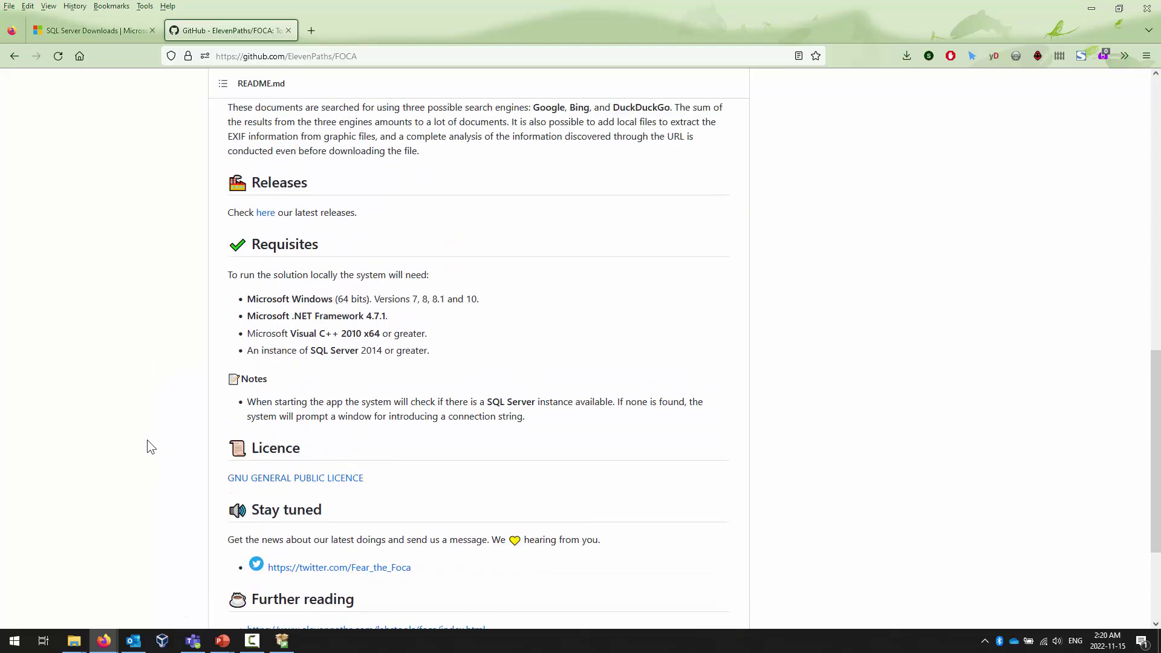
Go back to Google and search for 'foca software download'
key("alt+Left")
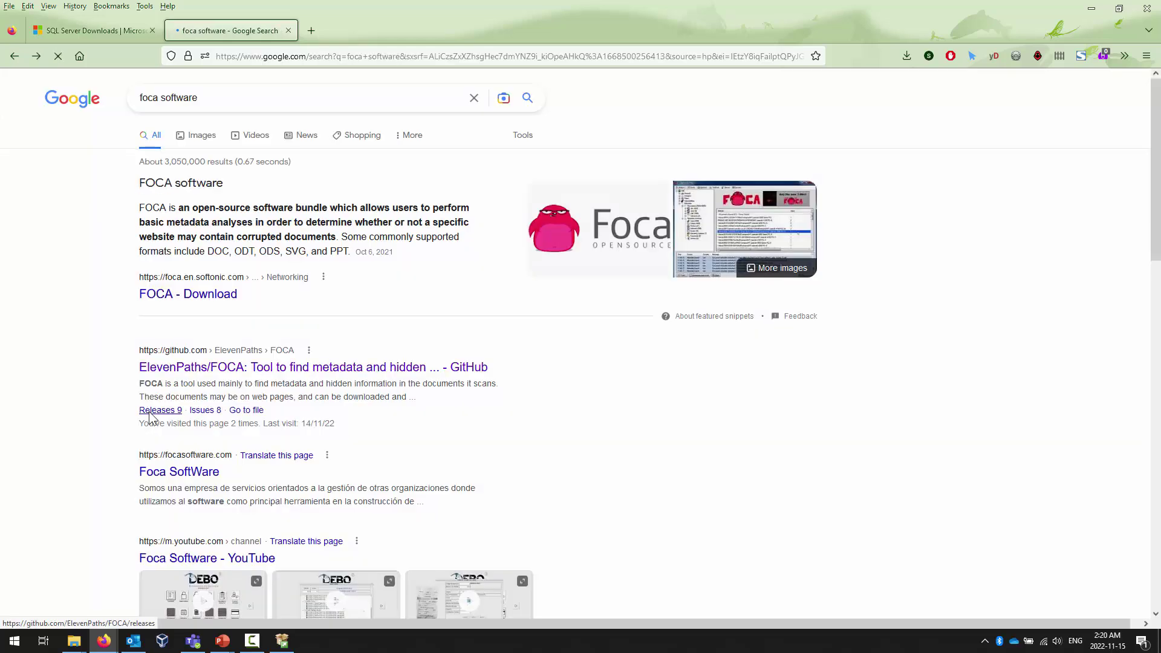
left_click(266, 102)
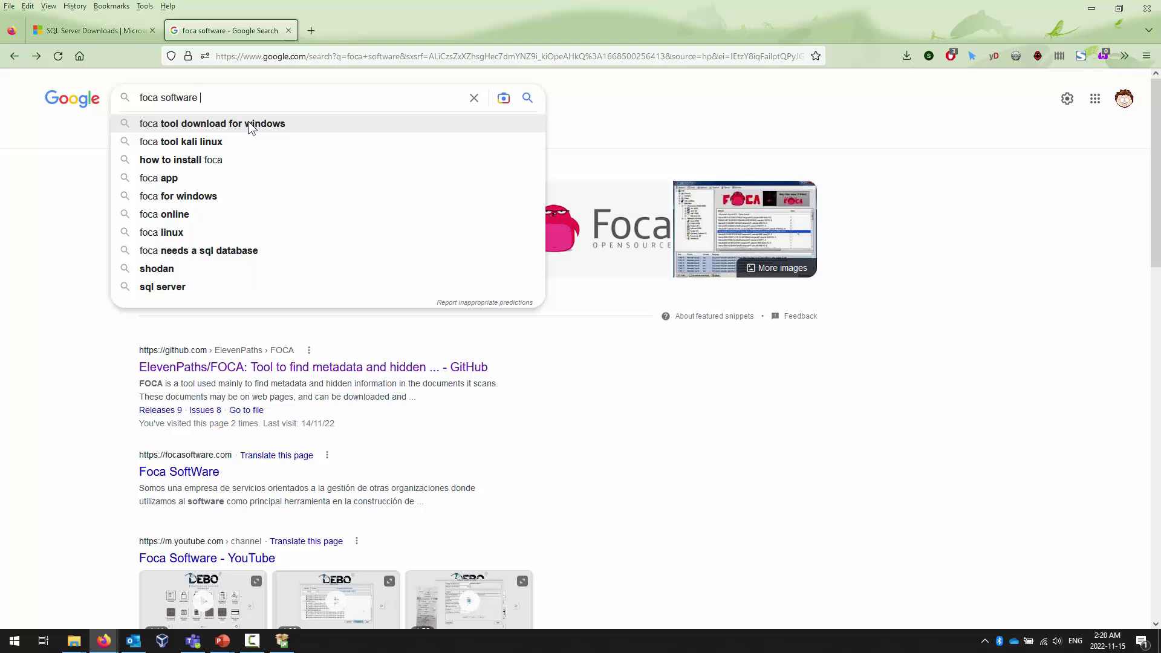
left_click(248, 117)
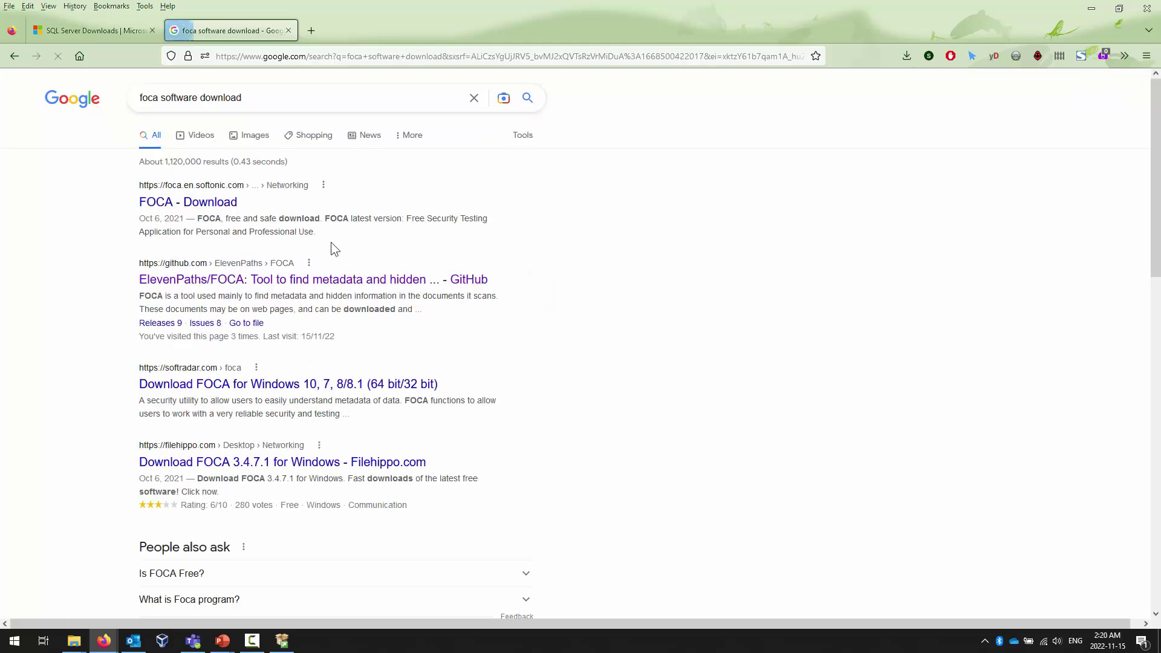
Browse the ElevenPaths/FOCA repository and its FOCA source folder, then return to Google
left_click(253, 290)
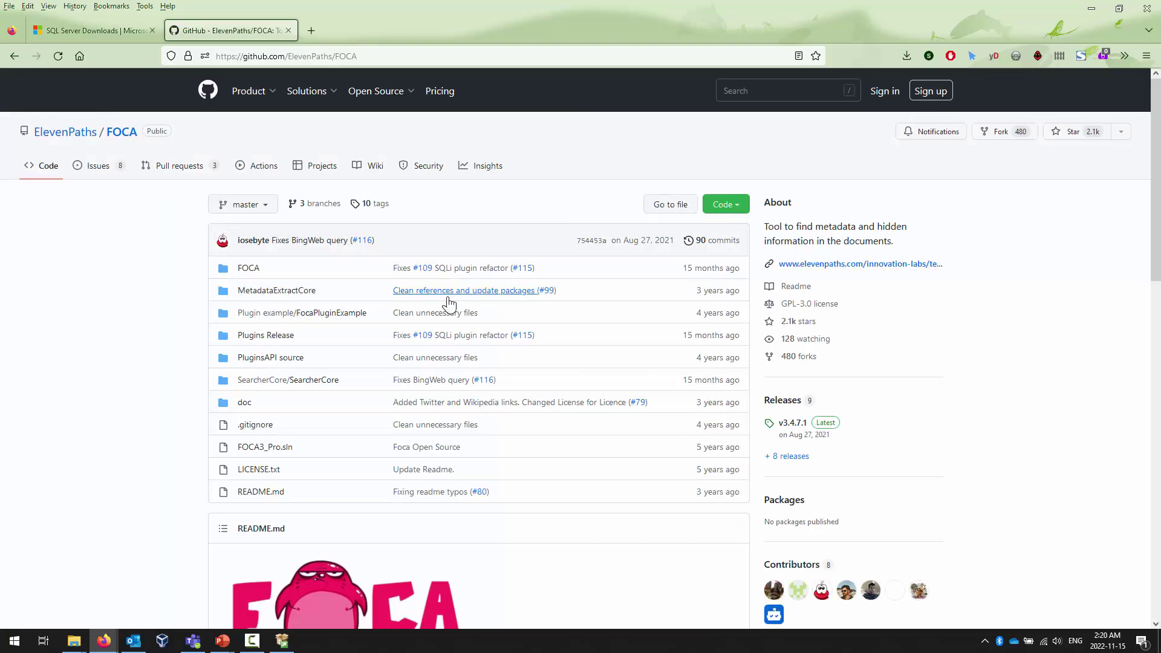
scroll(173, 346, "down", 1)
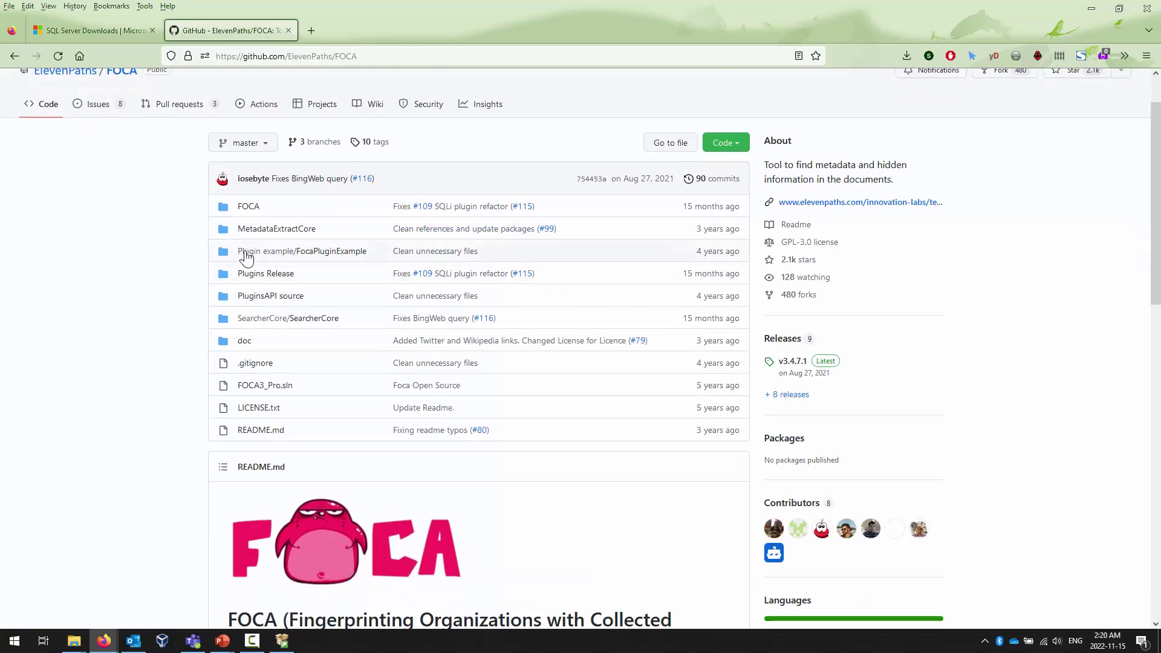
left_click(254, 210)
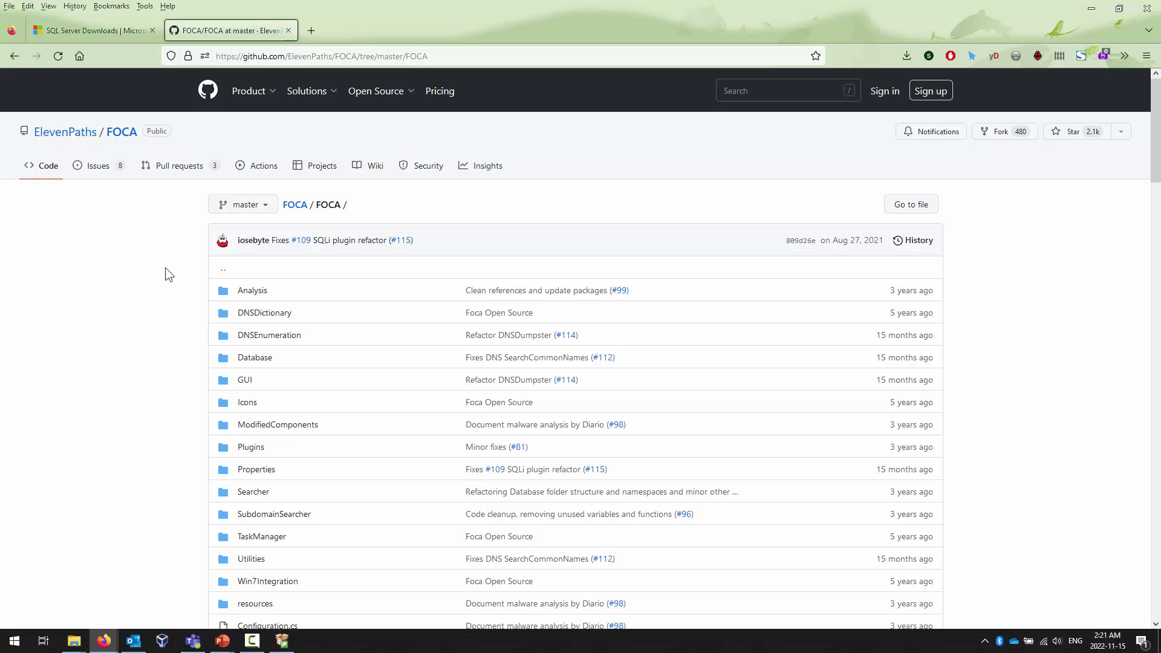
key("alt+Left")
scroll(168, 272, "down", 6)
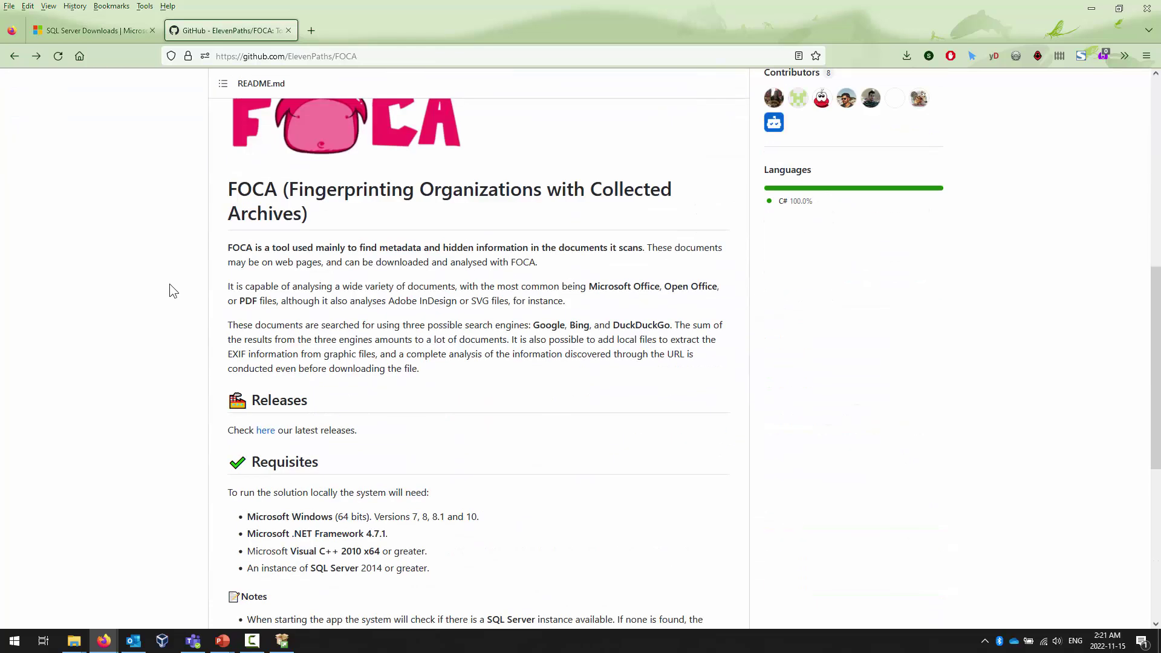
key("alt+Left")
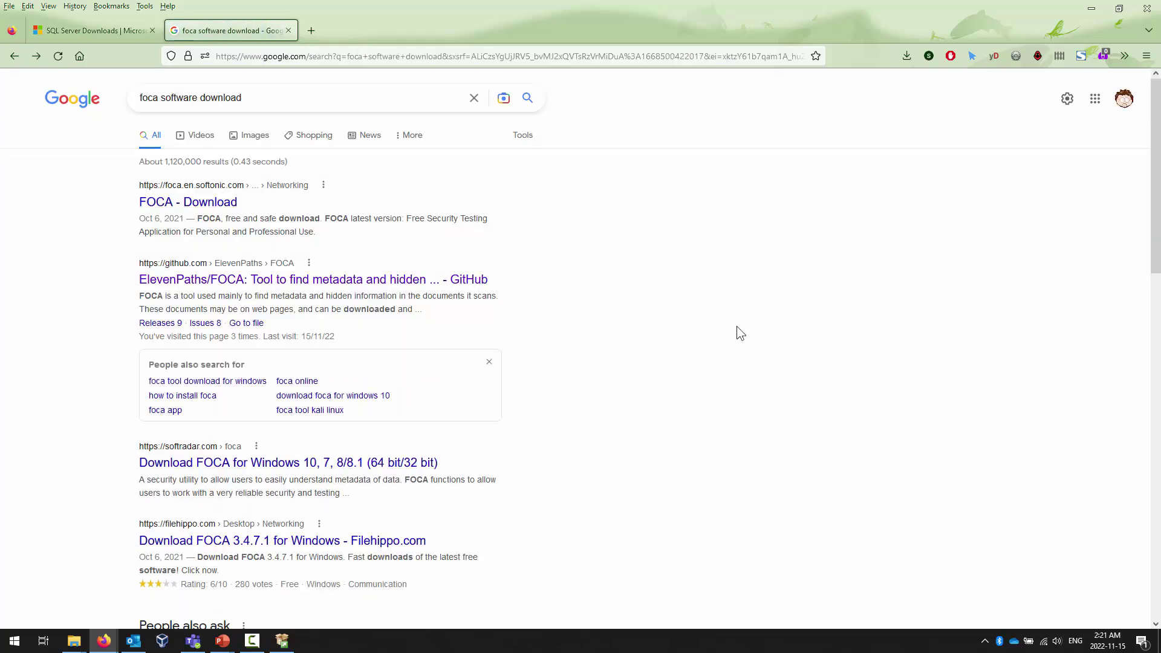
scroll(738, 327, "down", 1)
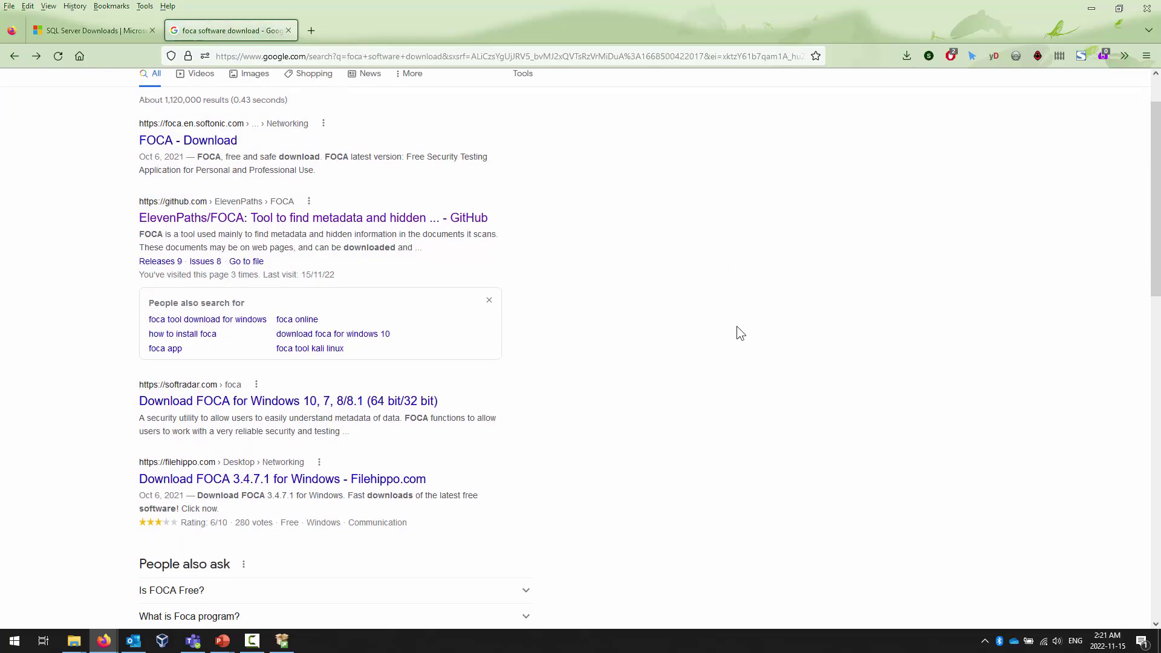
Reopen the FOCA repository and visit its releases page, then back out to the Google results
left_click(333, 219)
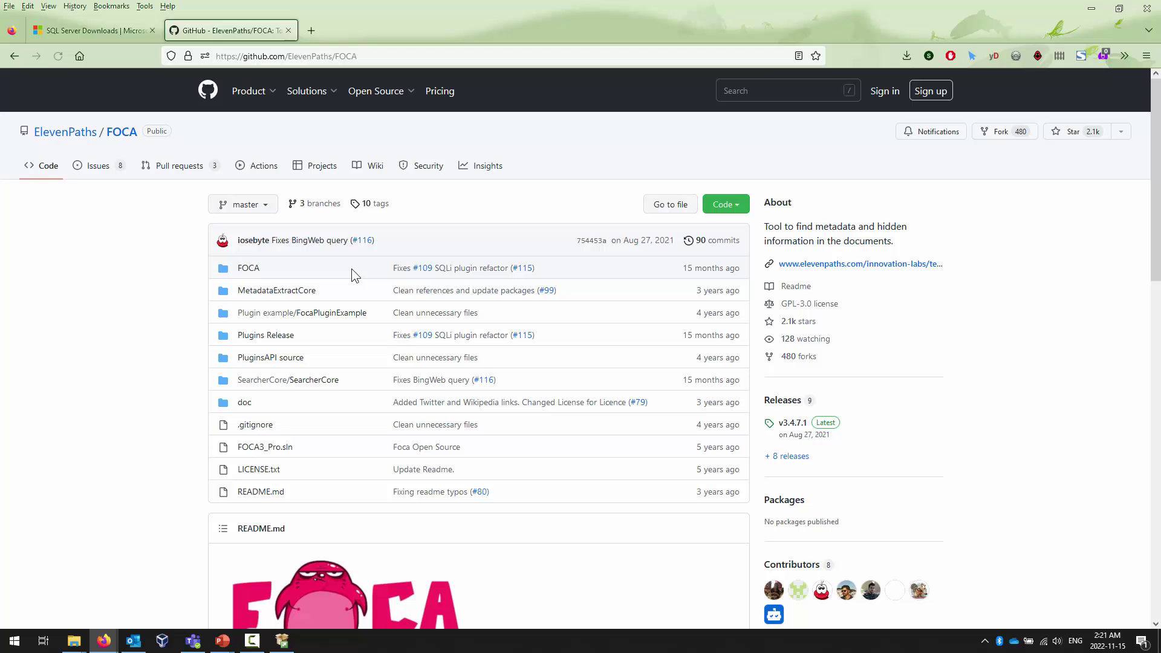
key("alt+Left")
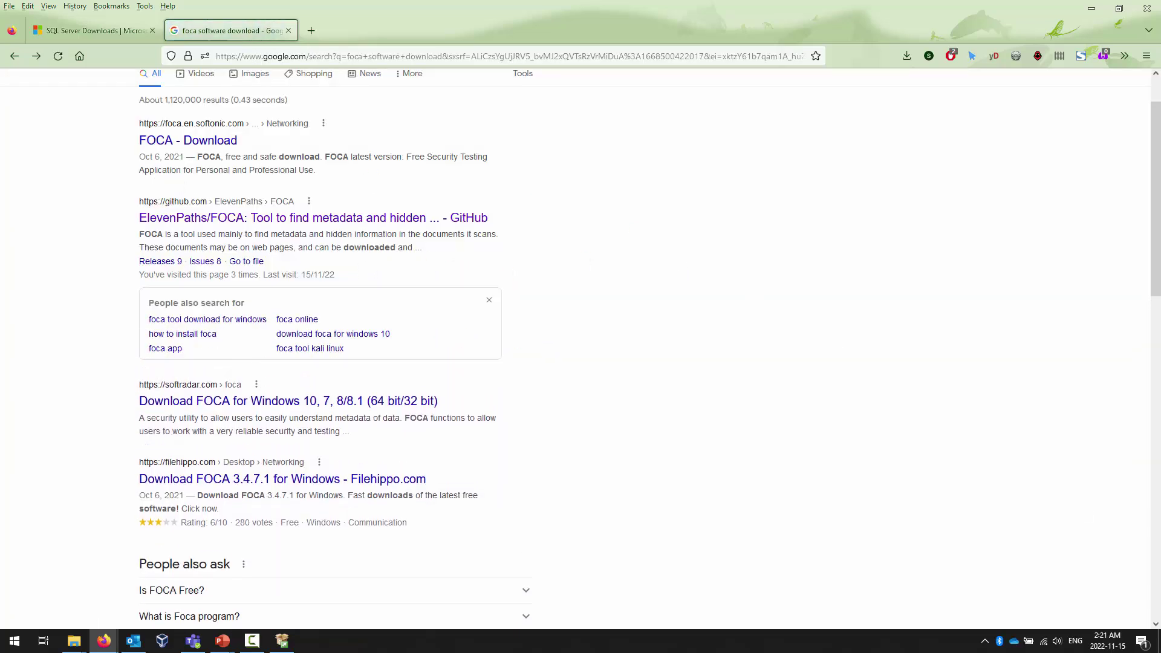
scroll(531, 423, "up", 2)
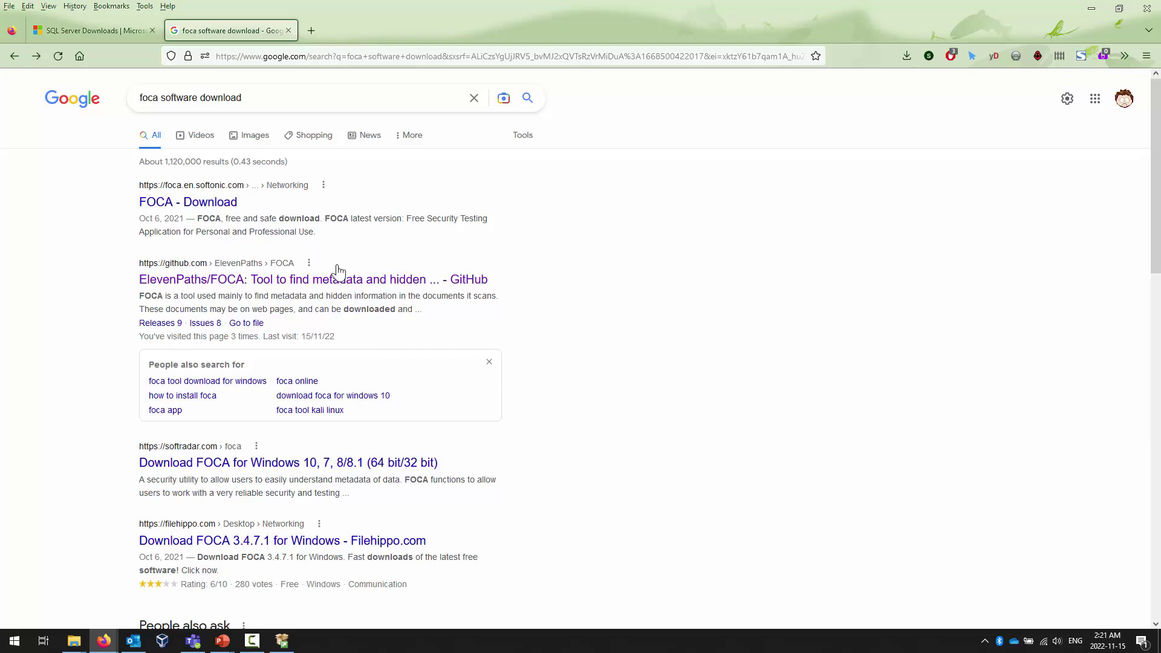
scroll(400, 292, "down", 3)
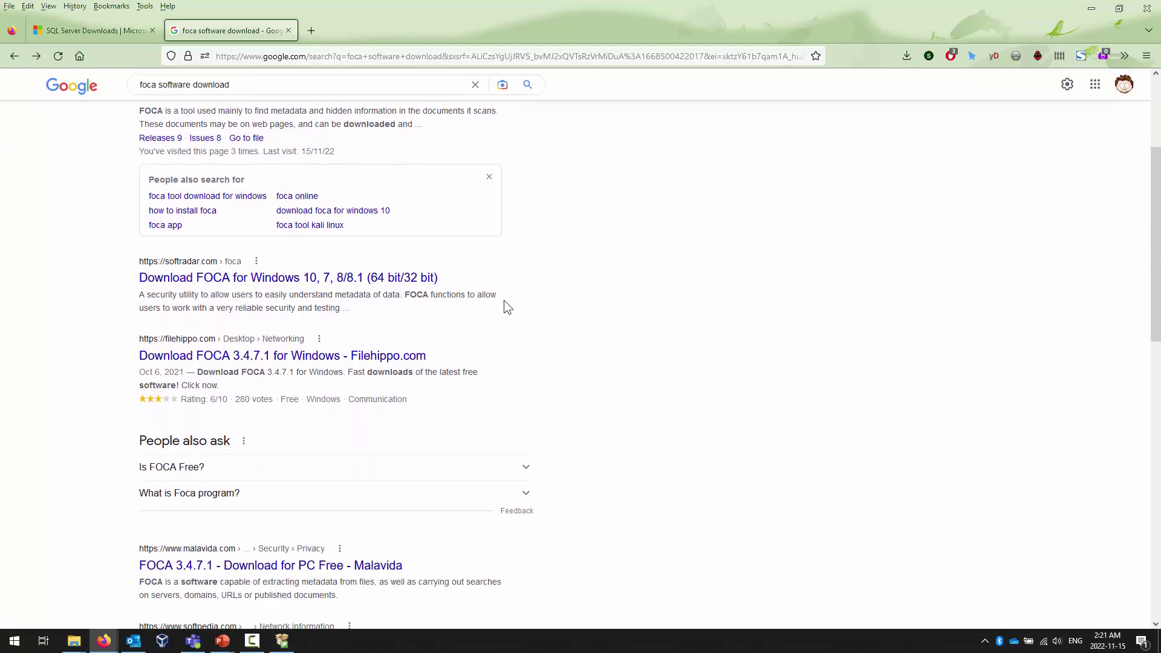
scroll(506, 306, "up", 3)
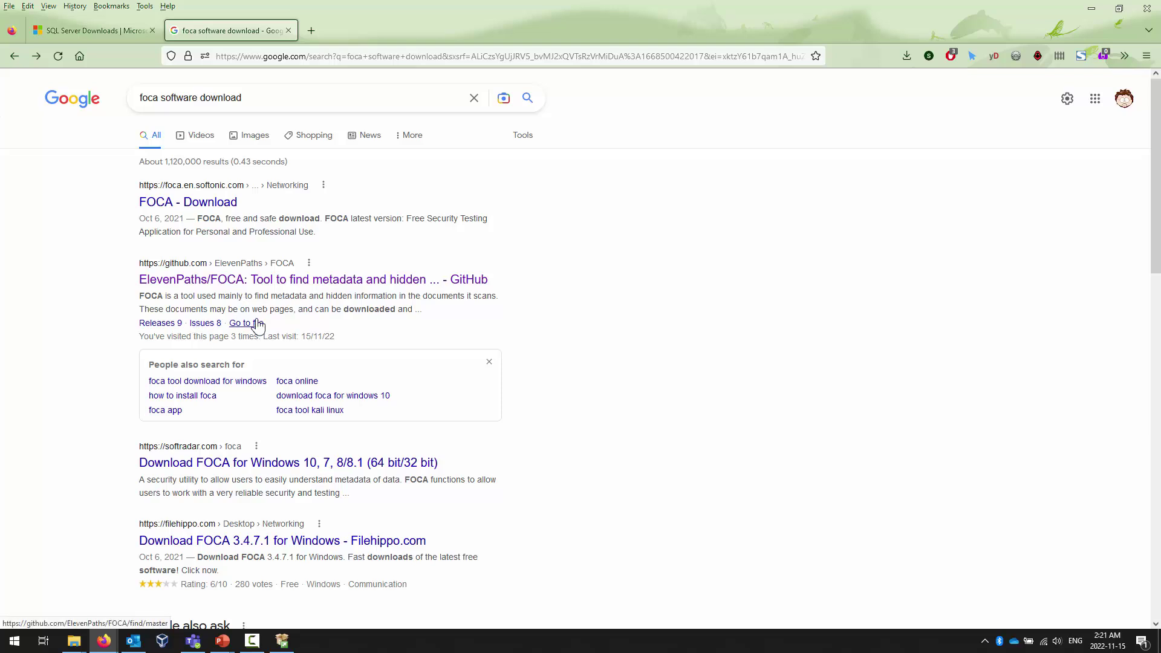
left_click(299, 280)
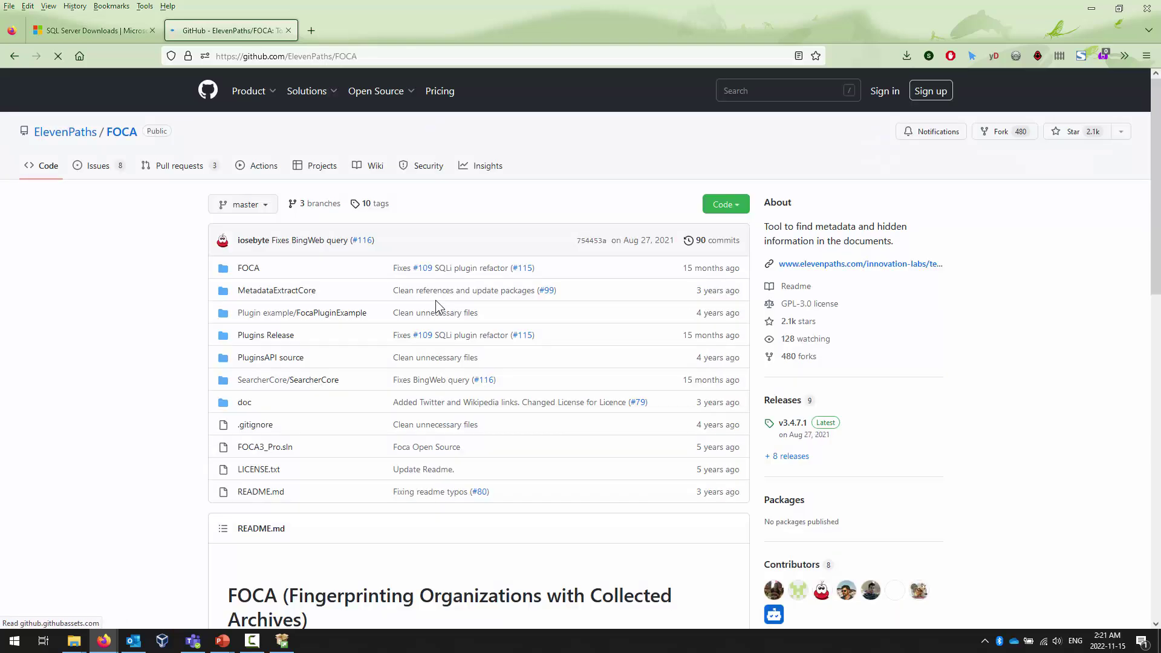
scroll(435, 300, "down", 6)
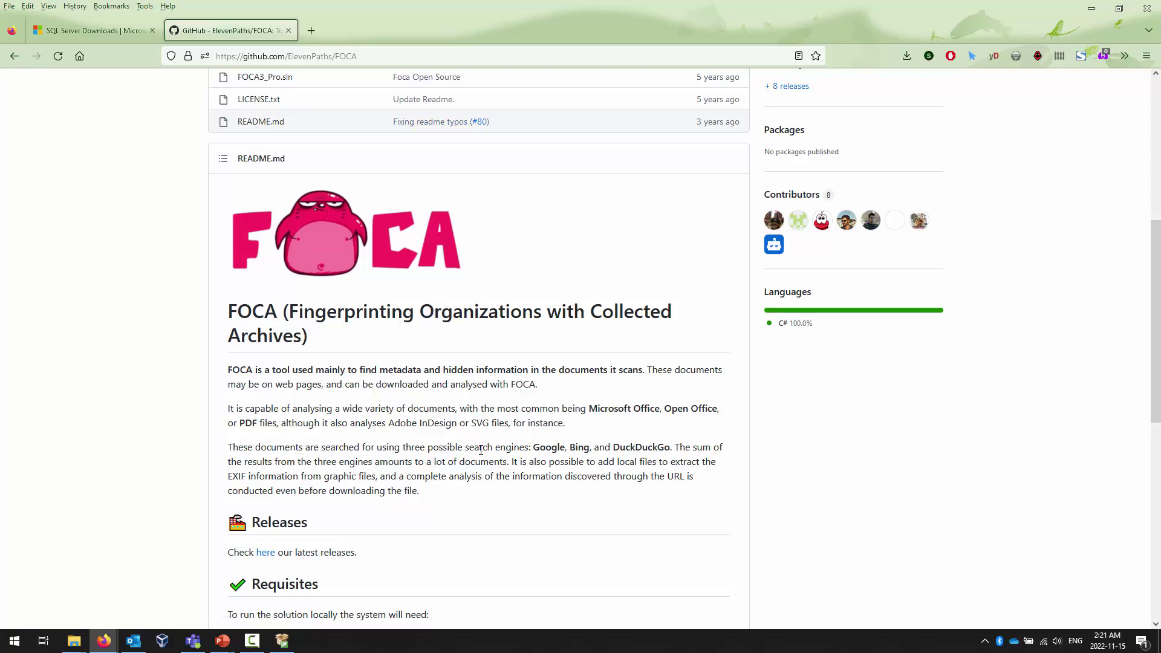
scroll(481, 450, "down", 3)
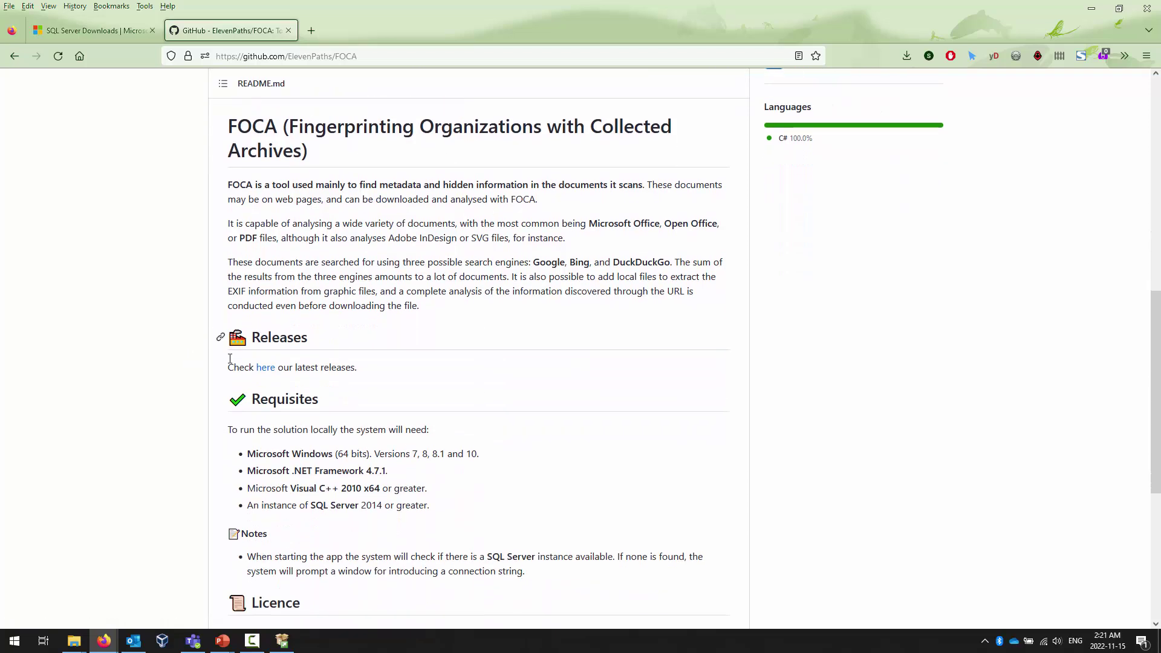
left_click(267, 369)
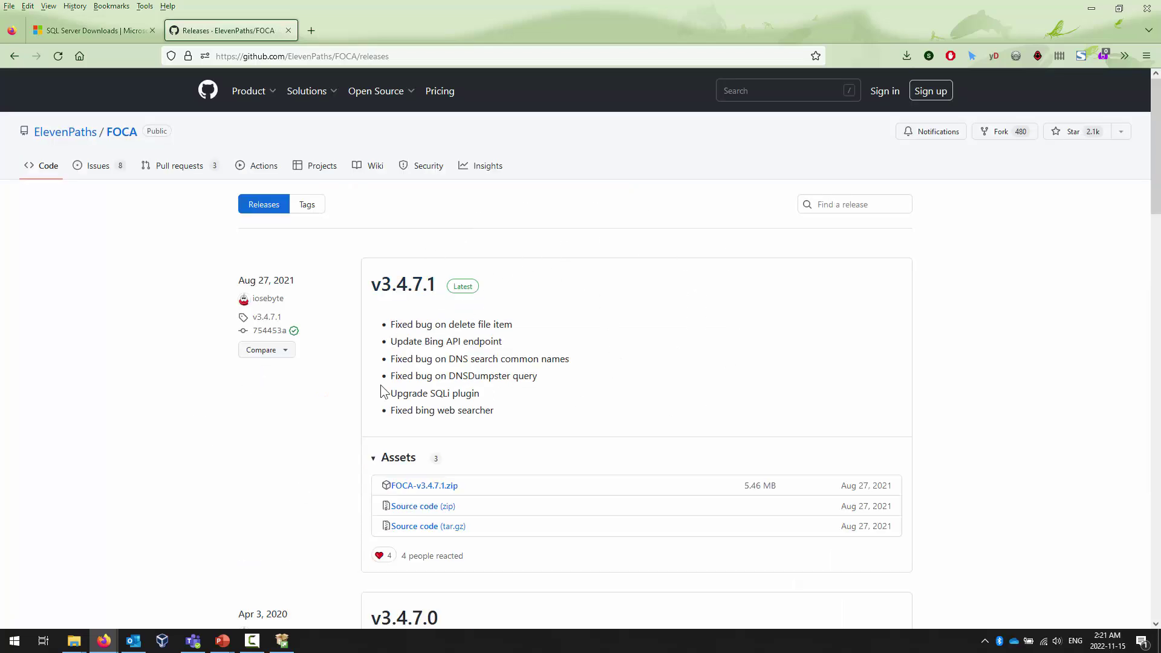
key("alt+Left")
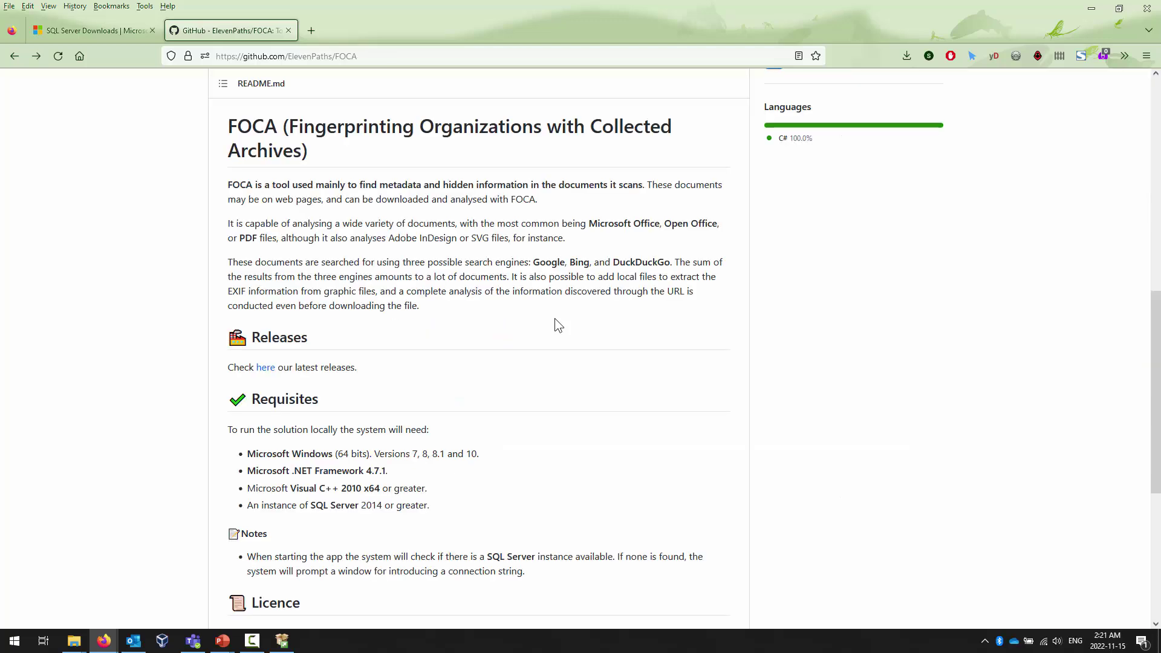
key("alt+Left")
key("alt+Left")
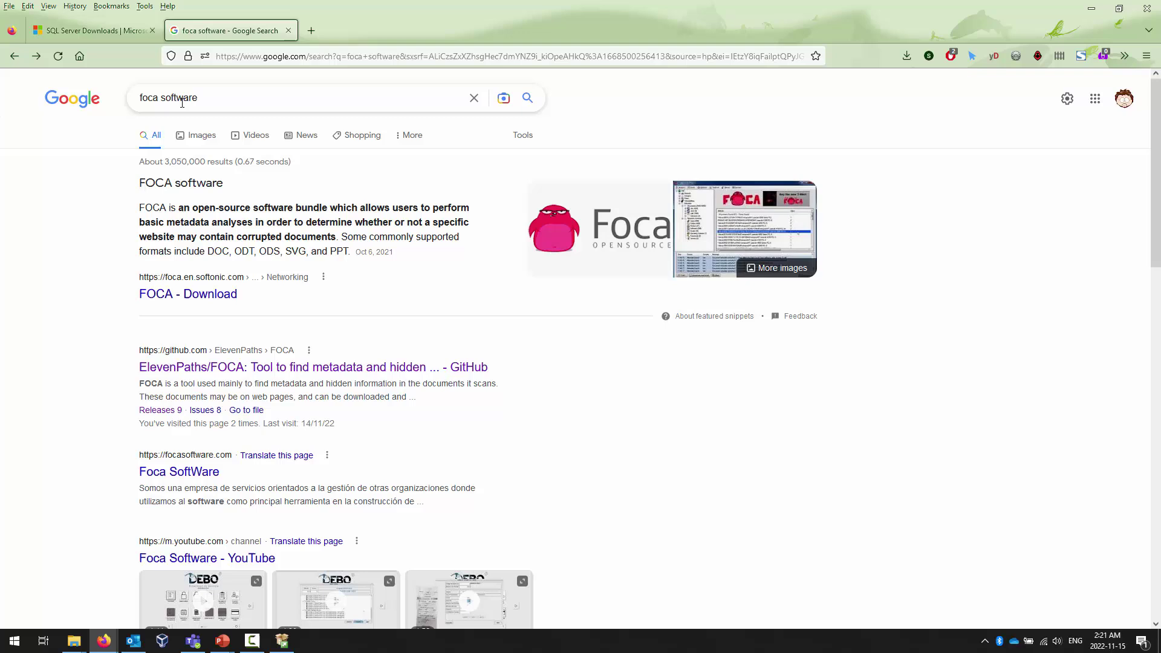
Open the FOCA releases list from the repository and download FOCA-v3.4.7.1.zip
left_click(222, 367)
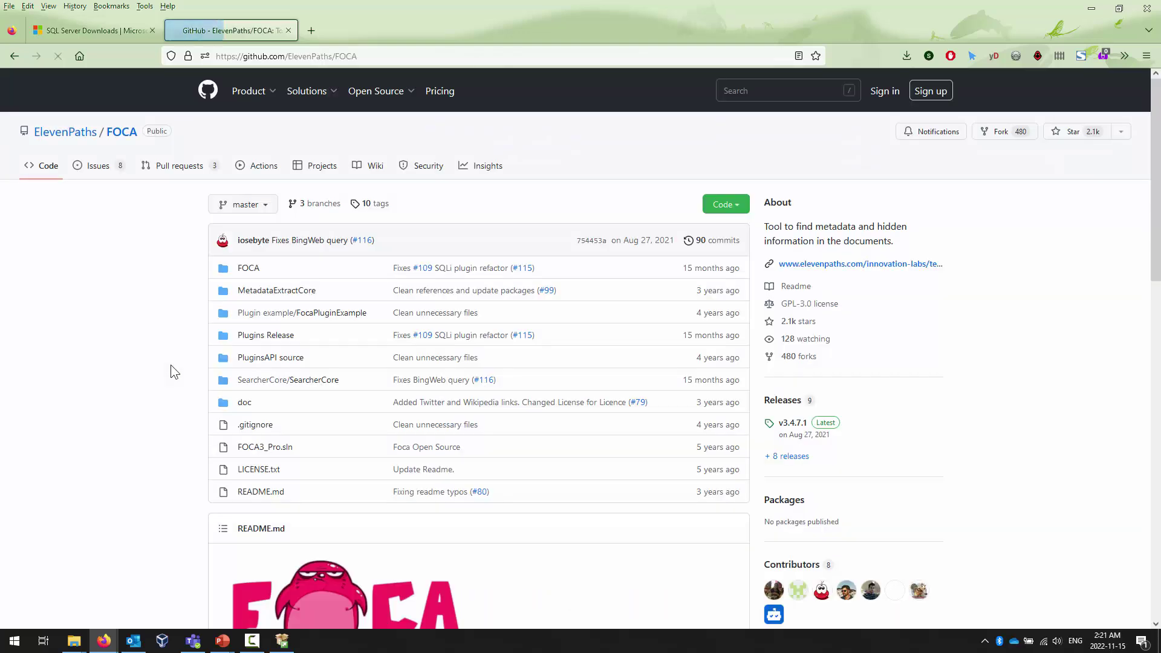
scroll(127, 361, "down", 10)
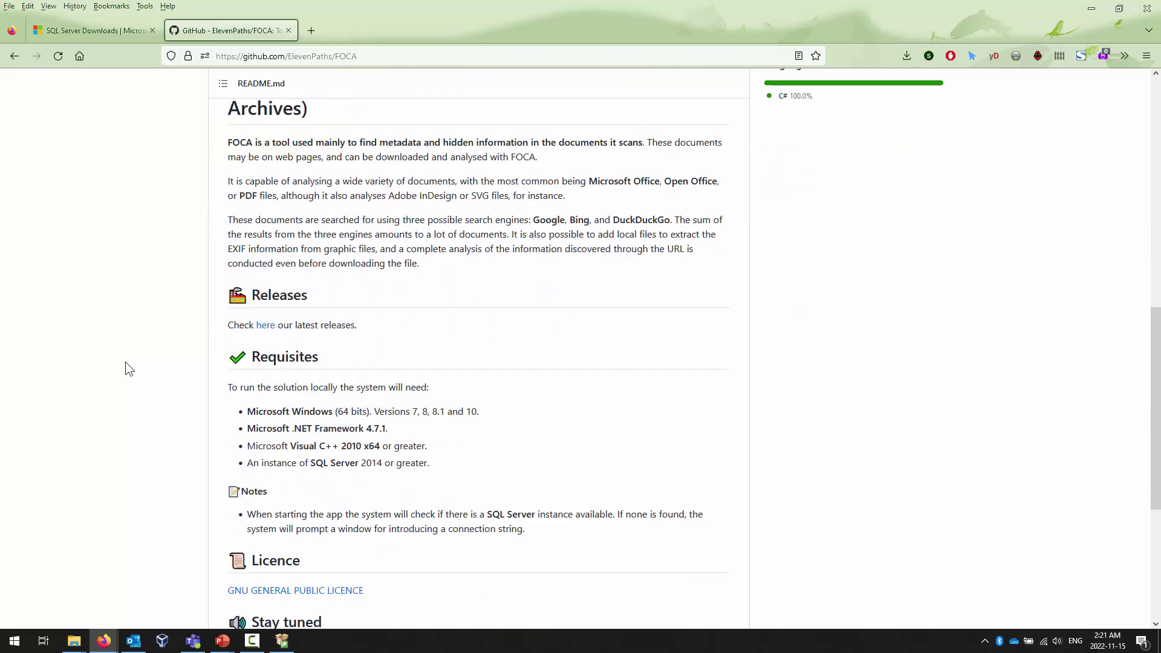
scroll(126, 361, "down", 1)
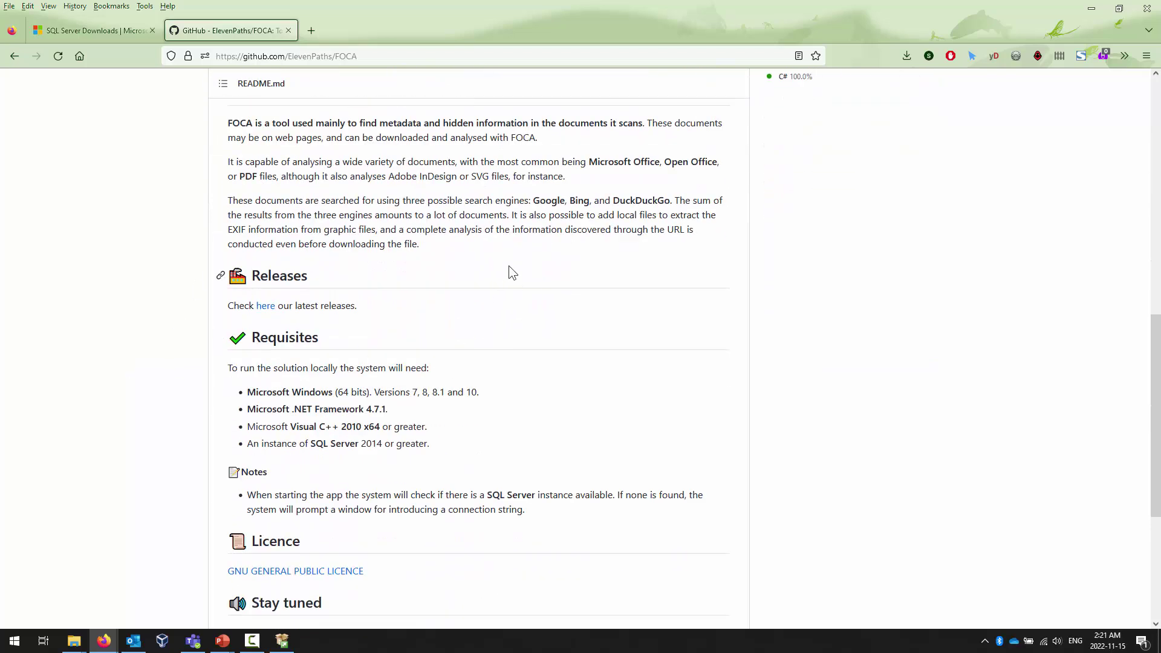
left_click(265, 306)
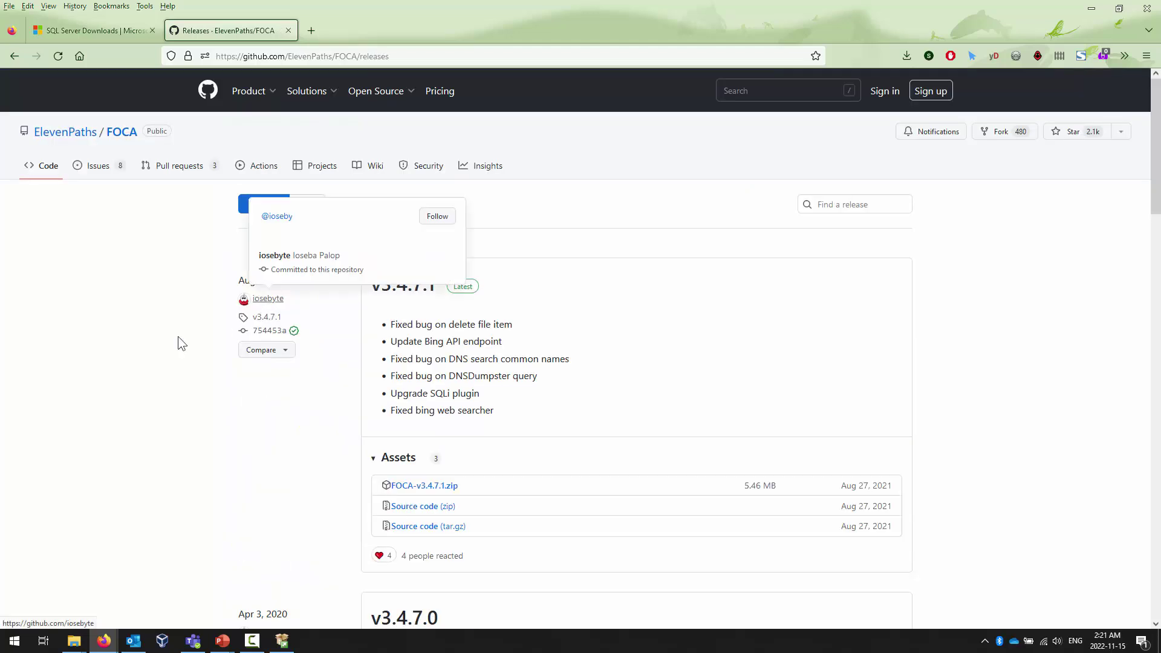
scroll(193, 368, "down", 2)
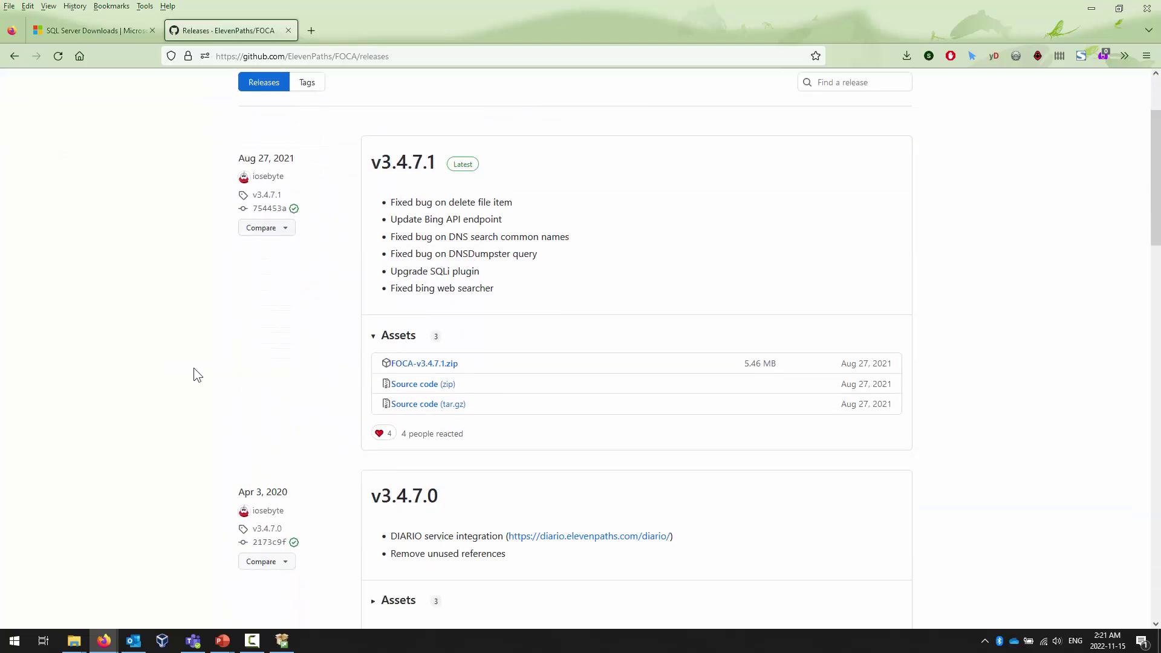
left_click(442, 364)
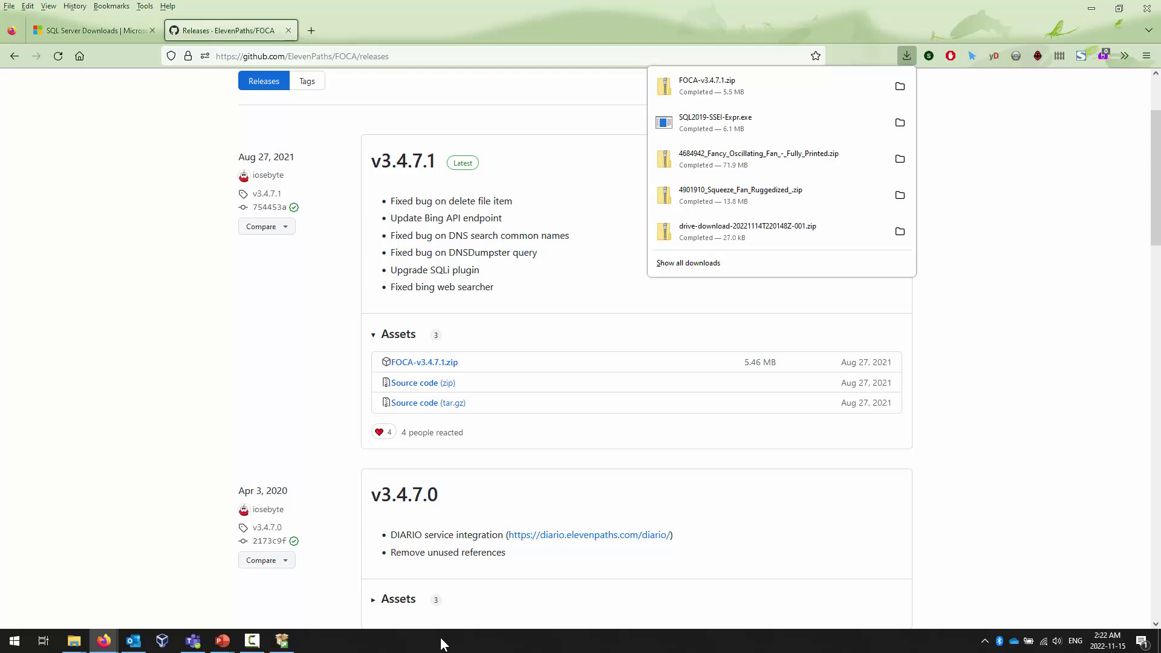
Reposition the SQL Server installer and open the downloaded FOCA-v3.4.7.1.zip
left_click(282, 641)
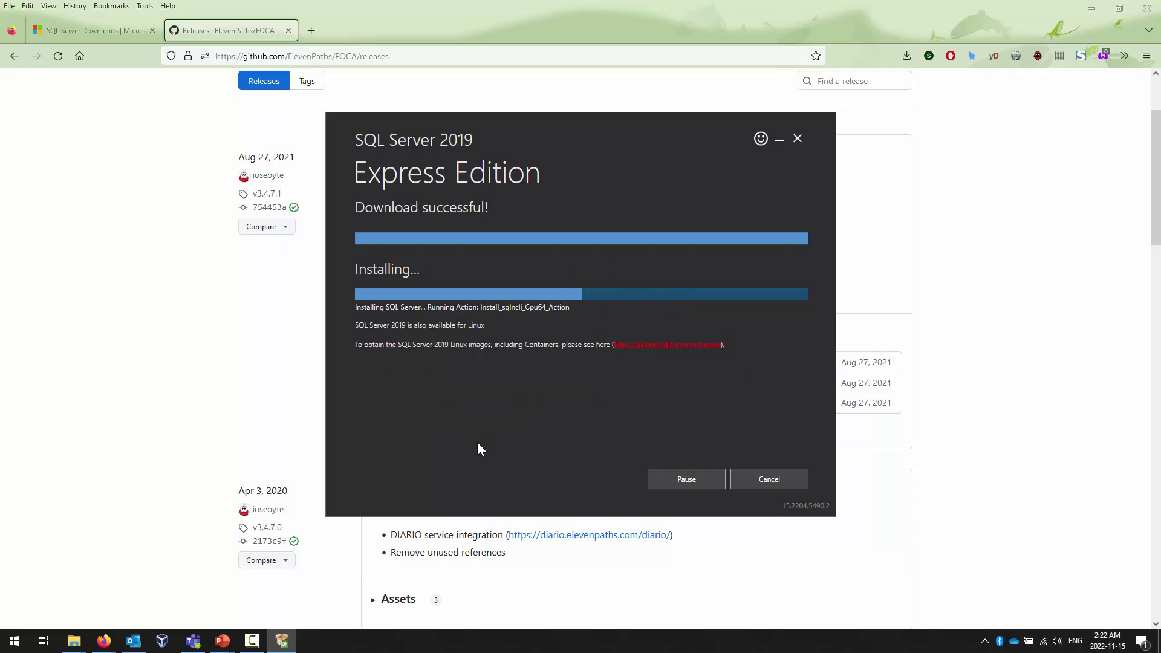
left_click_drag(618, 119, 428, 188)
left_click(907, 54)
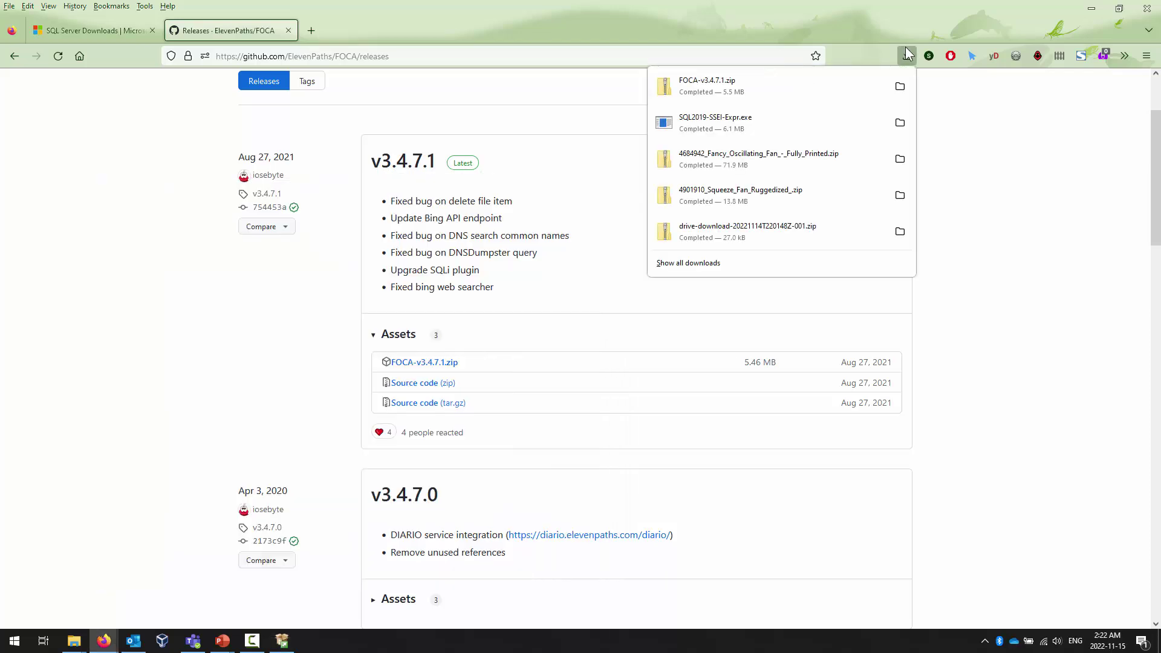
left_click(791, 85)
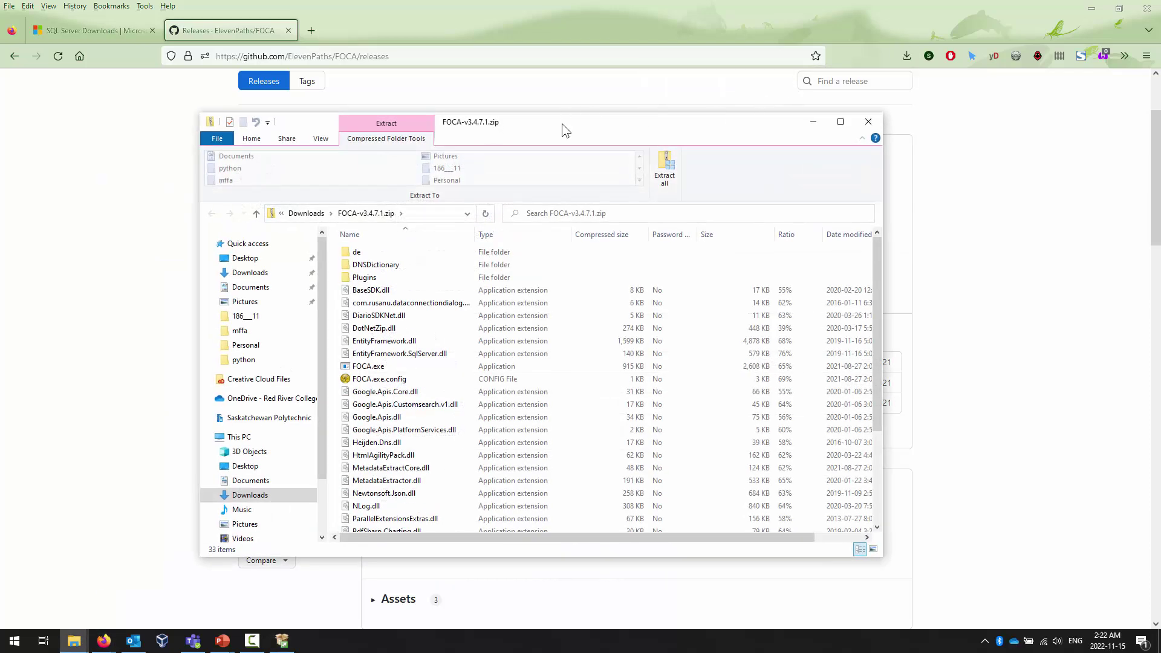
Move the zip contents window to the right, narrow it, and select FOCA.exe
left_click_drag(561, 124, 745, 112)
key("alt+Tab")
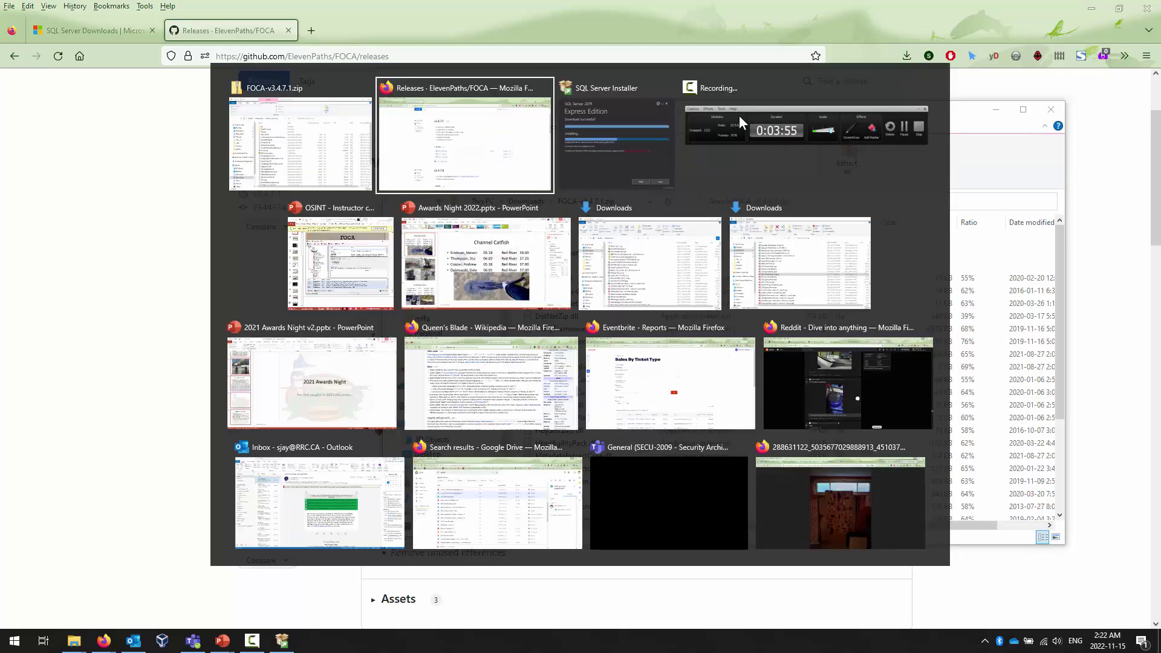
key("alt+Tab")
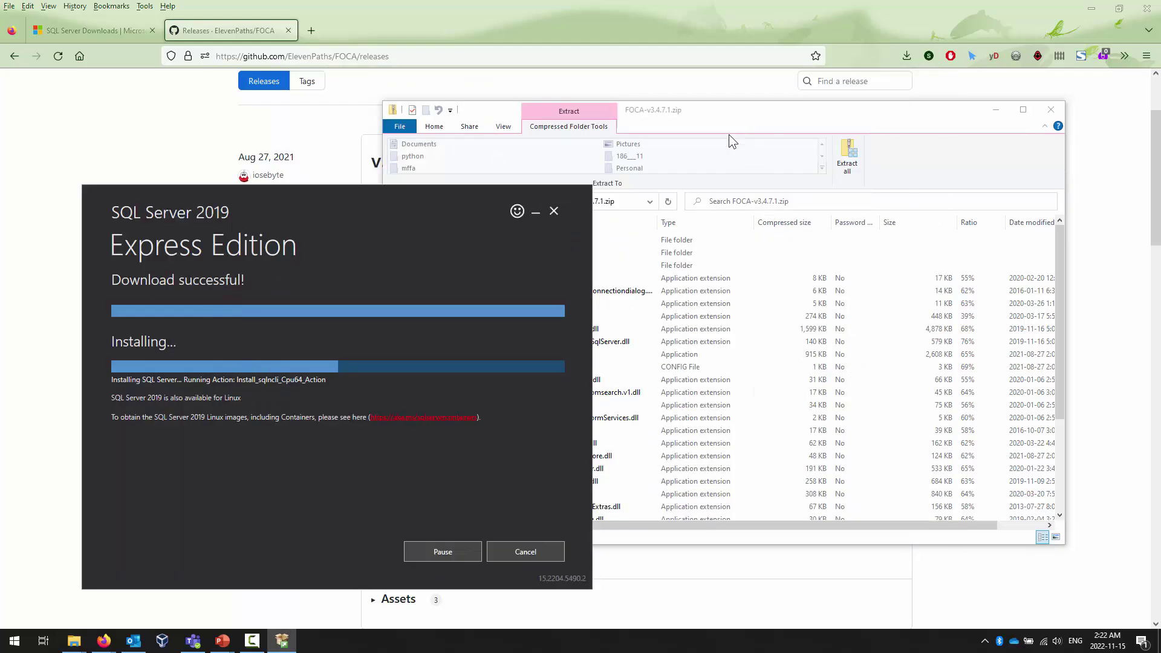
left_click_drag(723, 113, 776, 117)
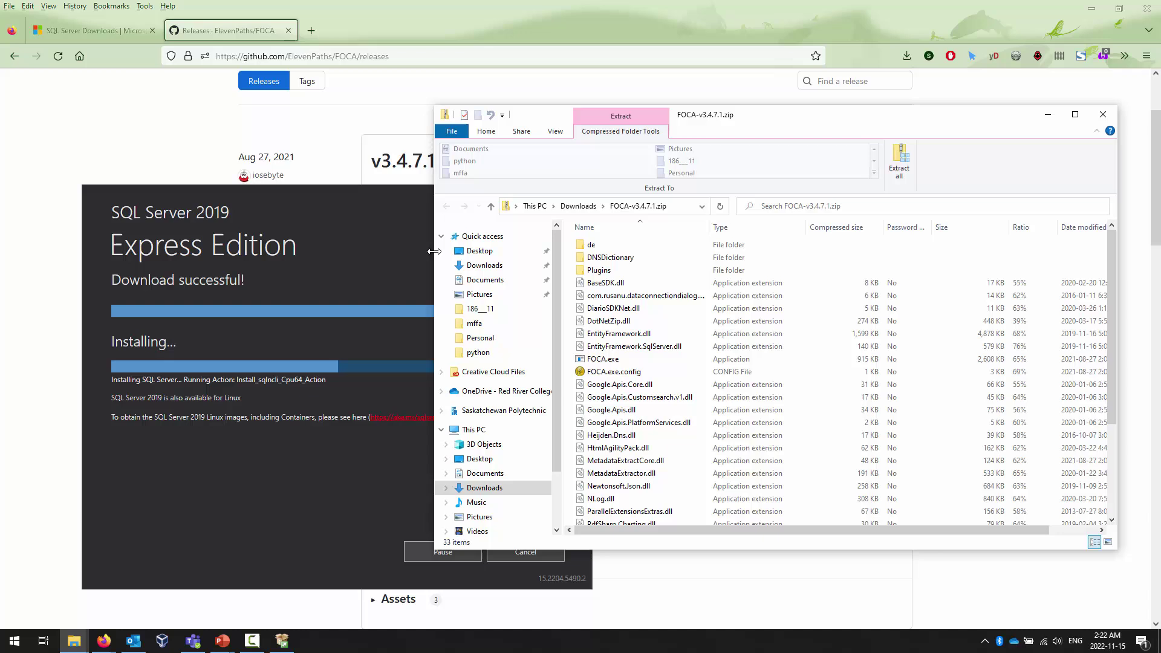
left_click_drag(436, 244, 603, 251)
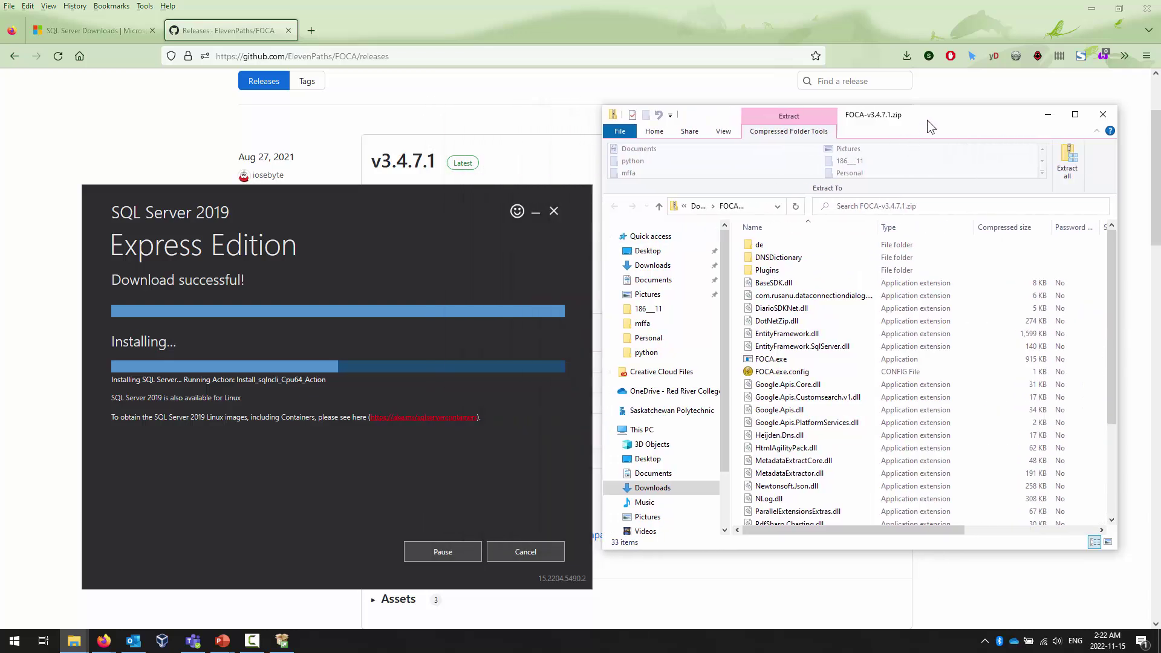
left_click(781, 361)
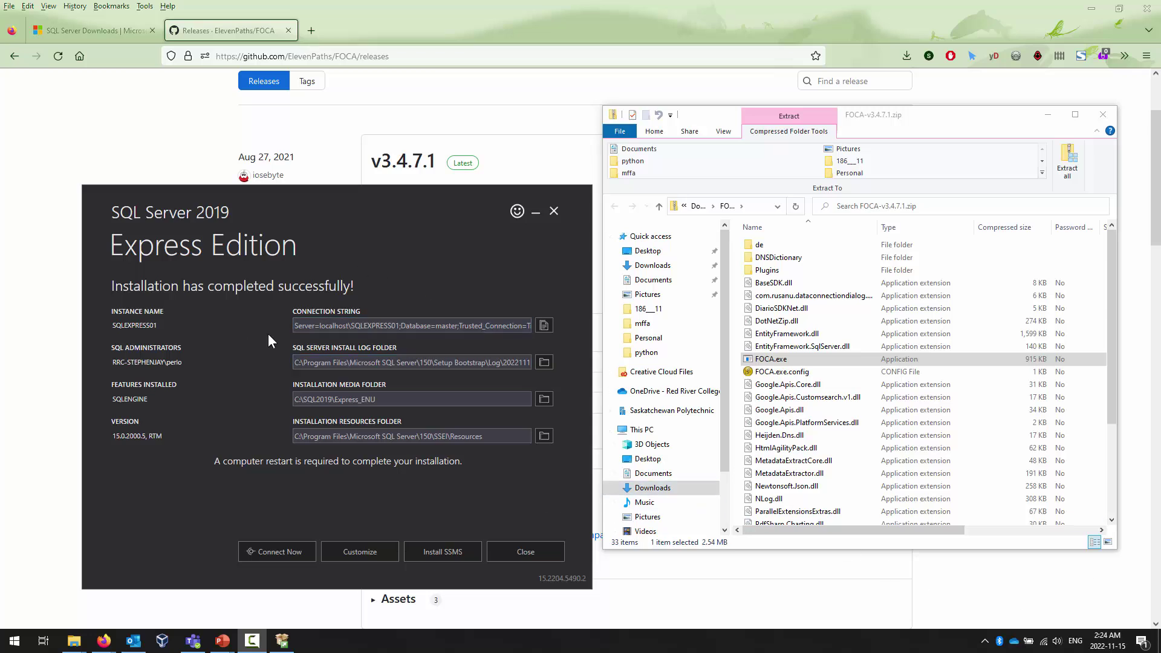
Paste the SQLEXPRESS01 connection string into a new Notepad document
left_click(327, 325)
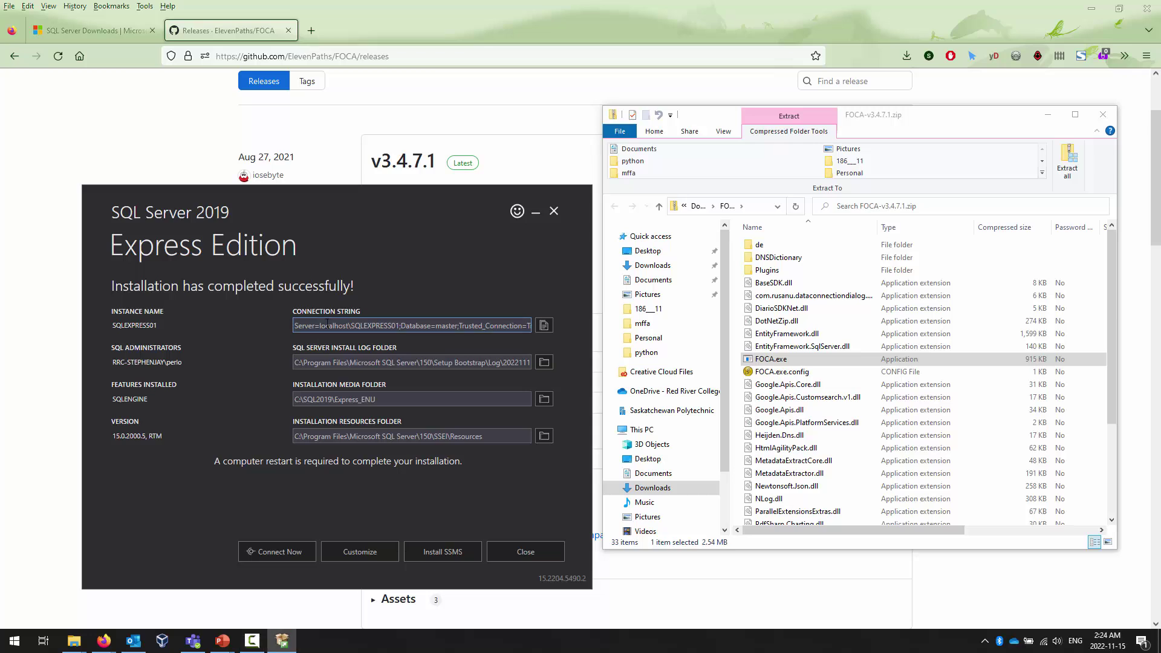
left_click(544, 326)
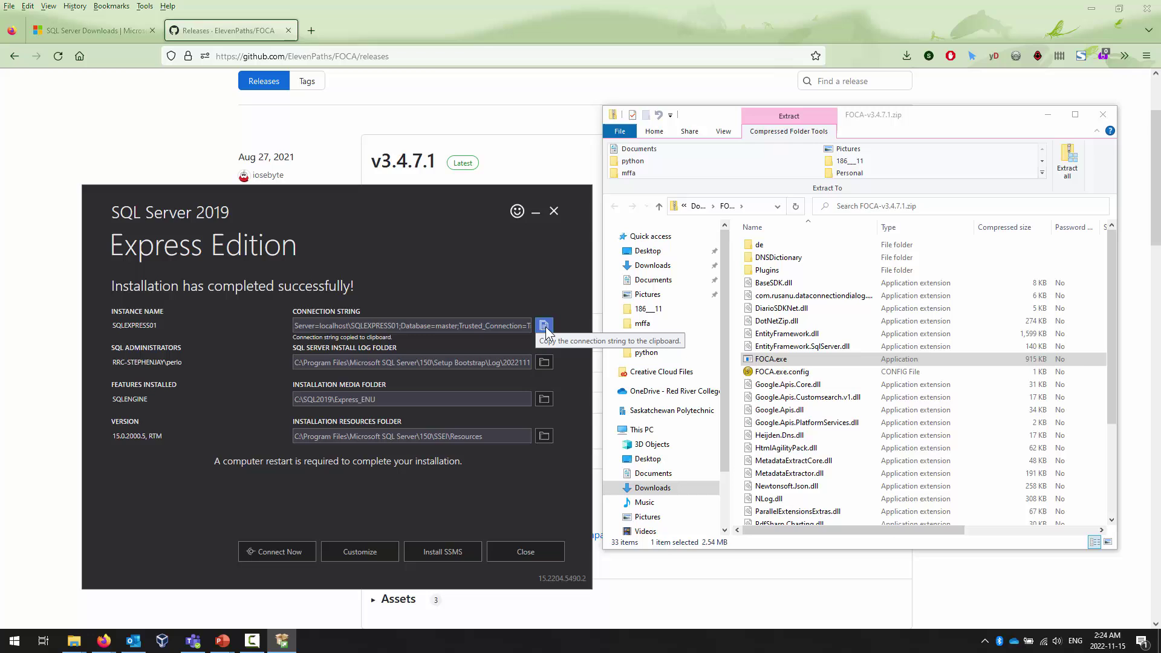
key("super+r")
key("Return")
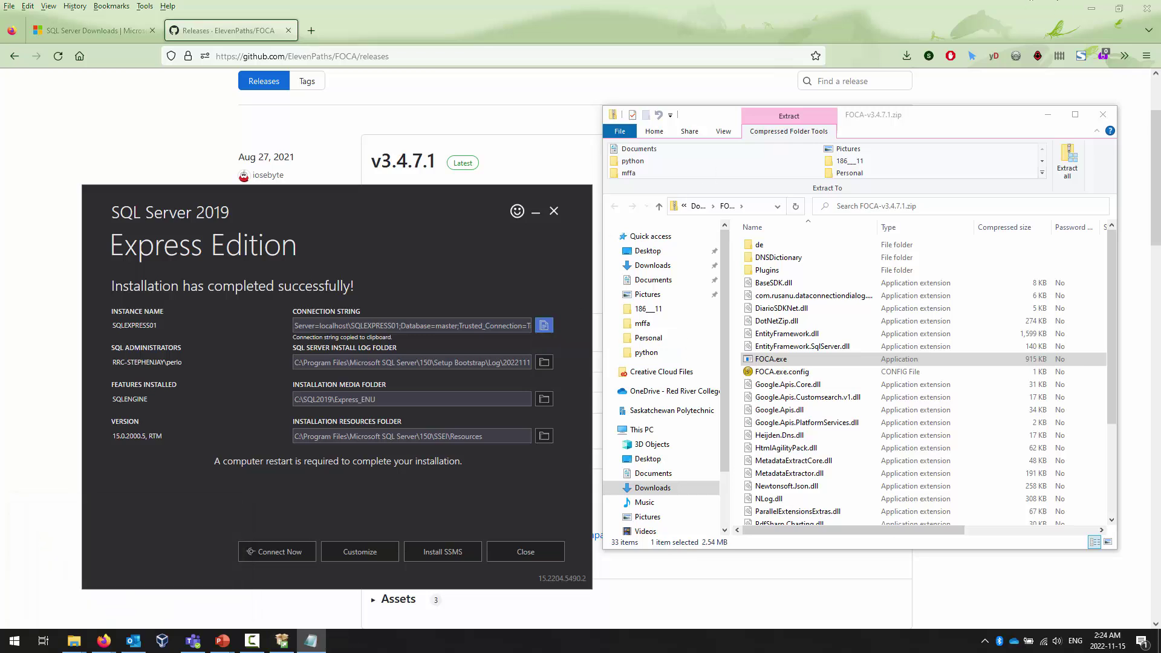
key("ctrl+v")
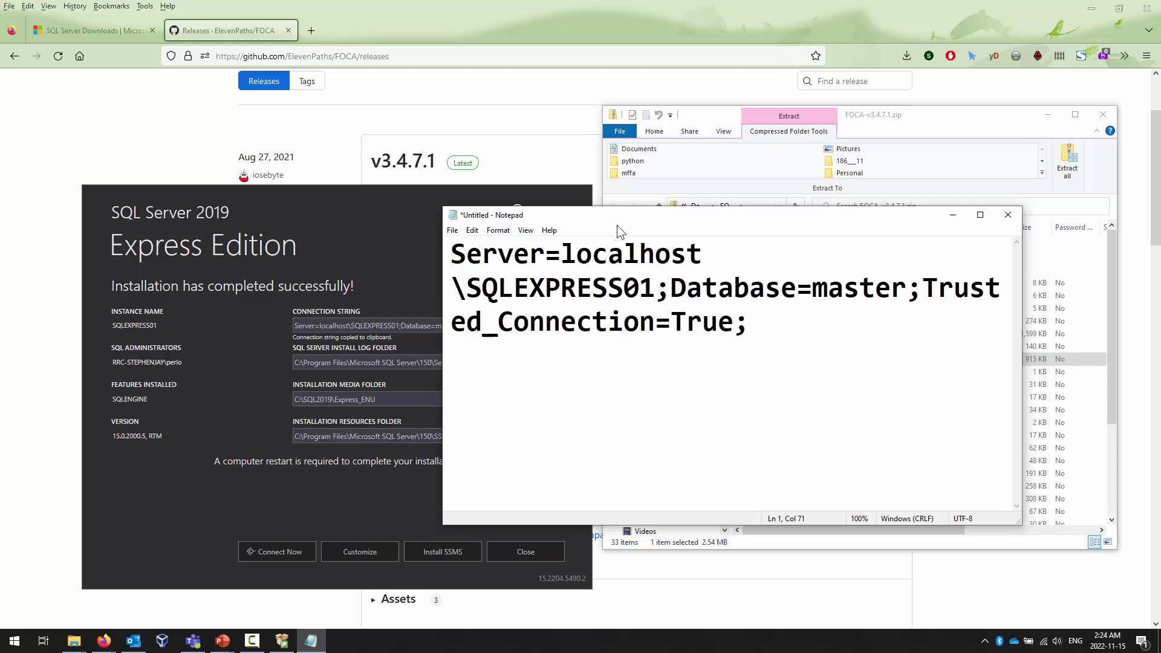
left_click_drag(640, 219, 711, 286)
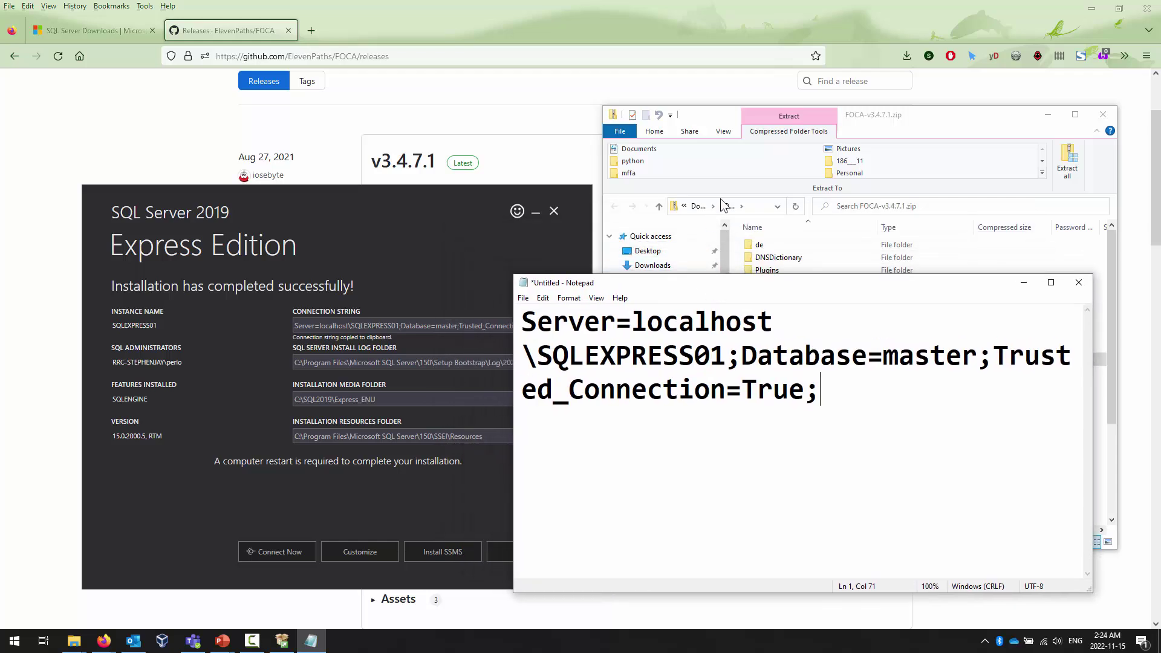
Close the finished SQL Server installer, confirming with Yes
left_click(384, 270)
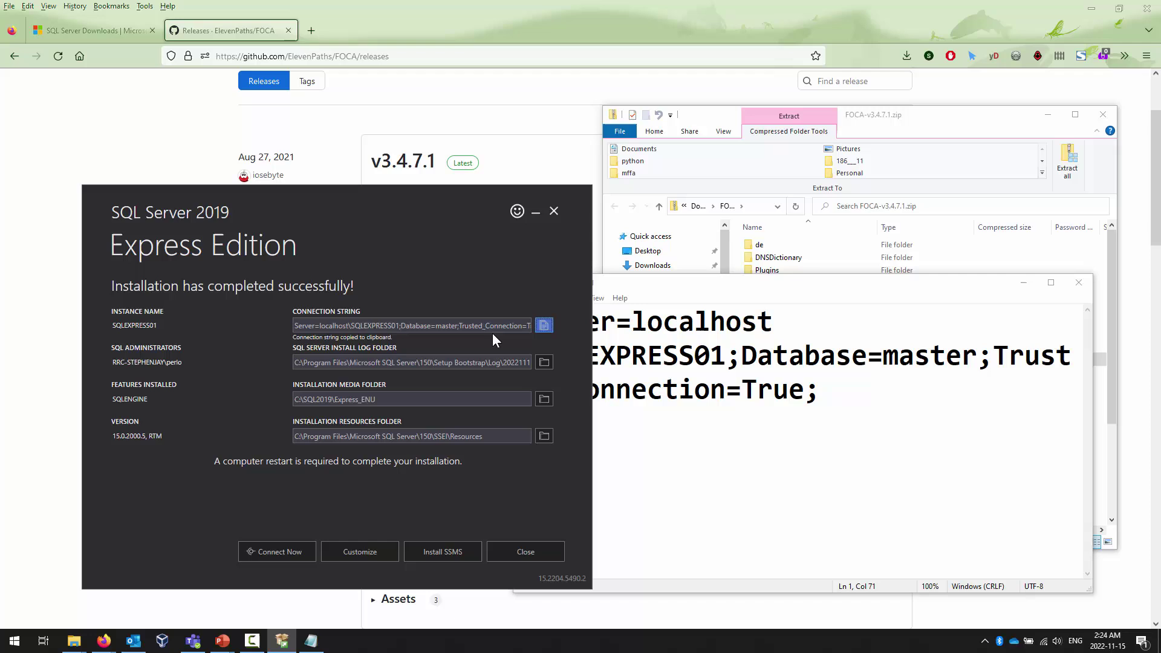
left_click(525, 551)
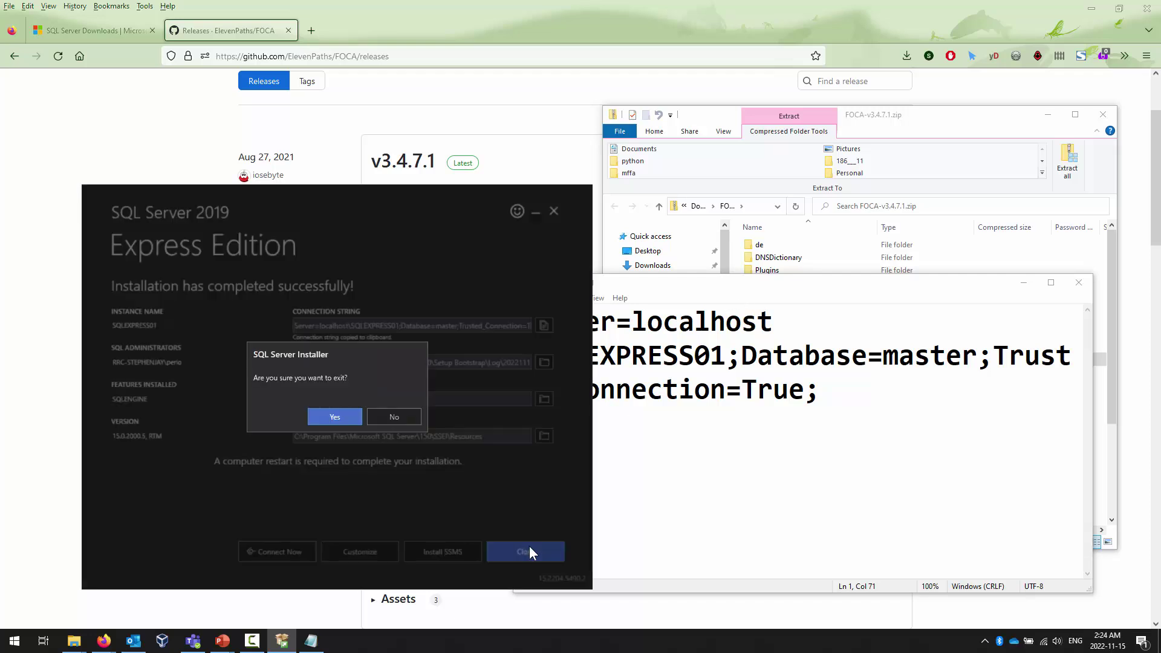
left_click(338, 418)
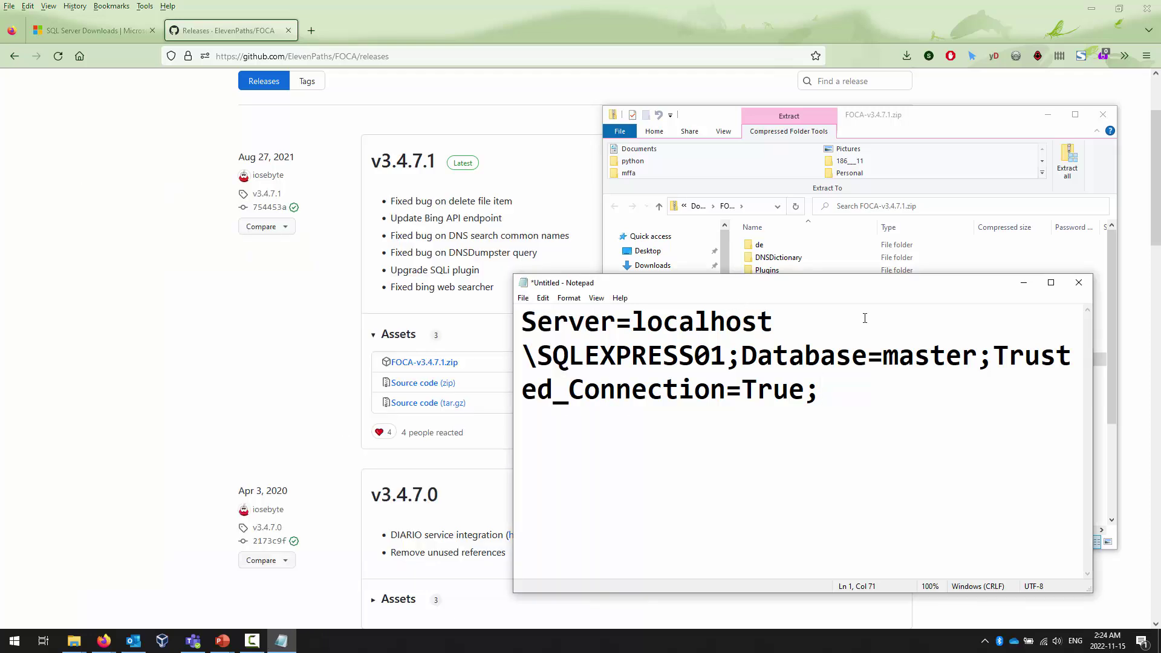
Copy FOCA-v3.4.7.1.zip from the Downloads folder
left_click_drag(876, 287, 394, 295)
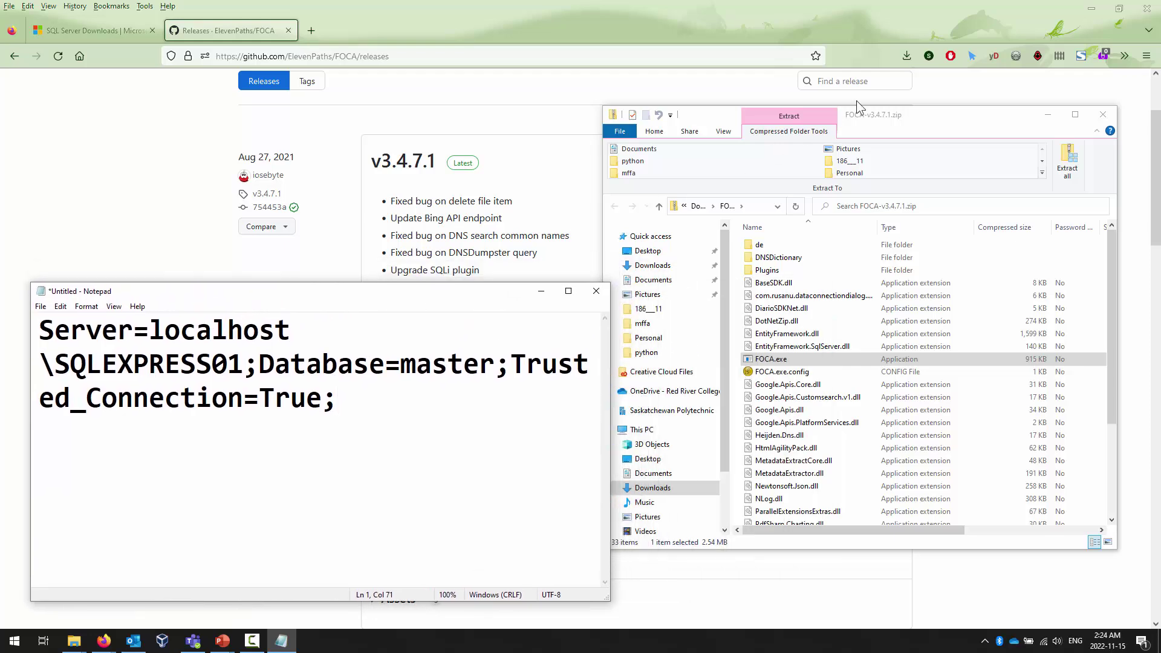
left_click(925, 112)
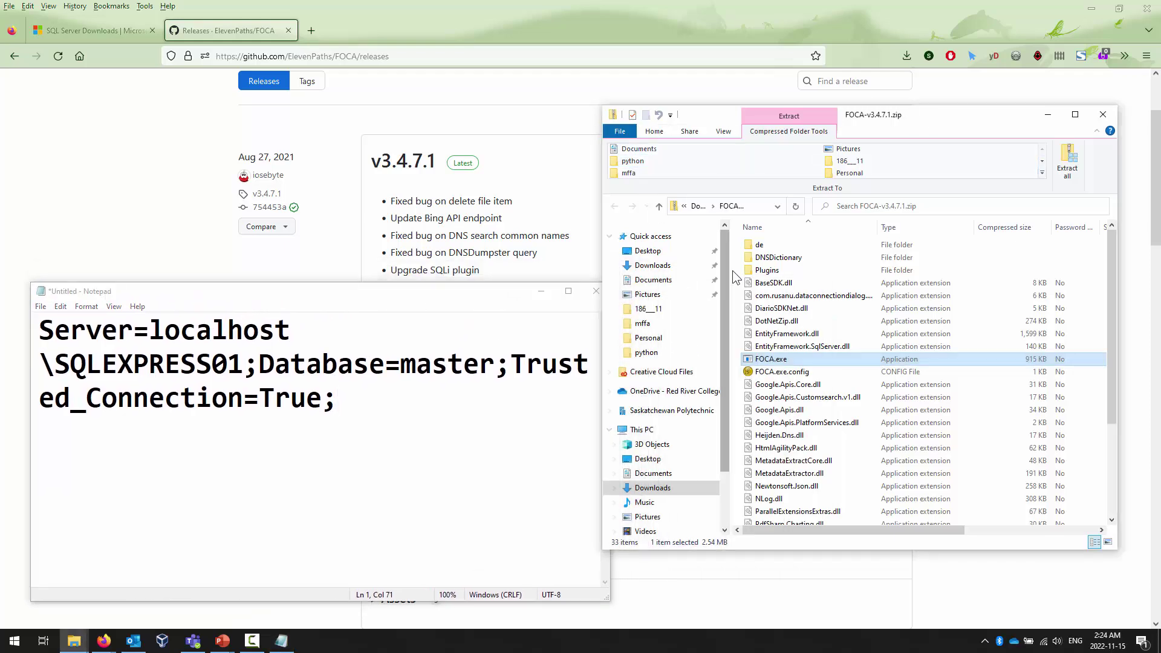
left_click(659, 207)
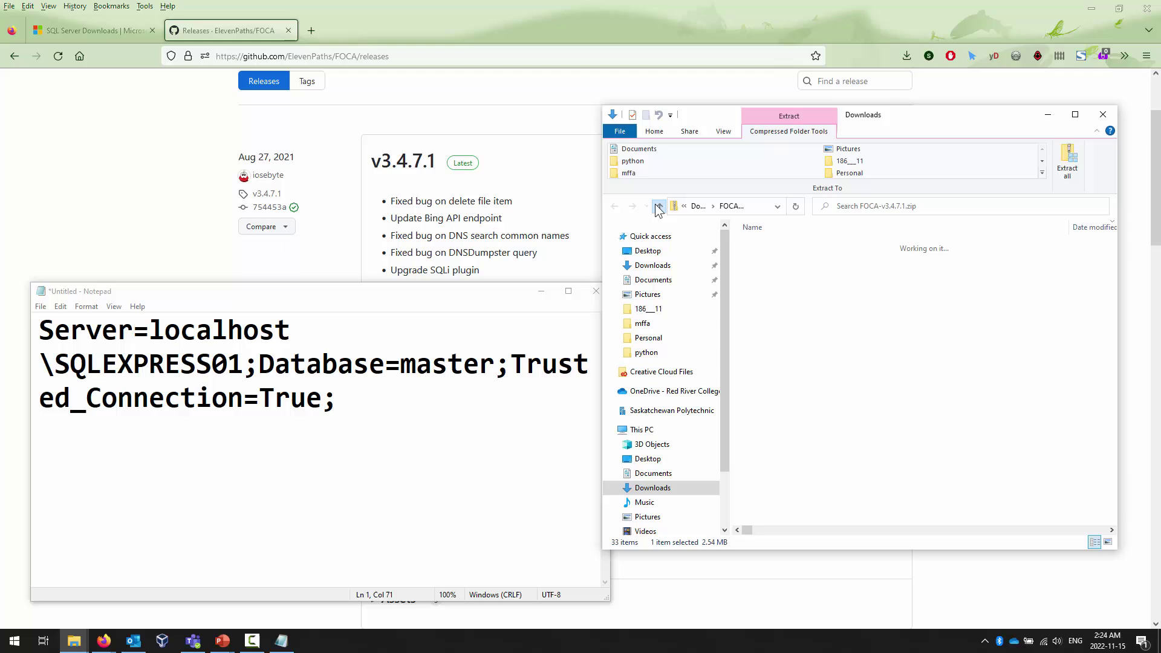
right_click(775, 245)
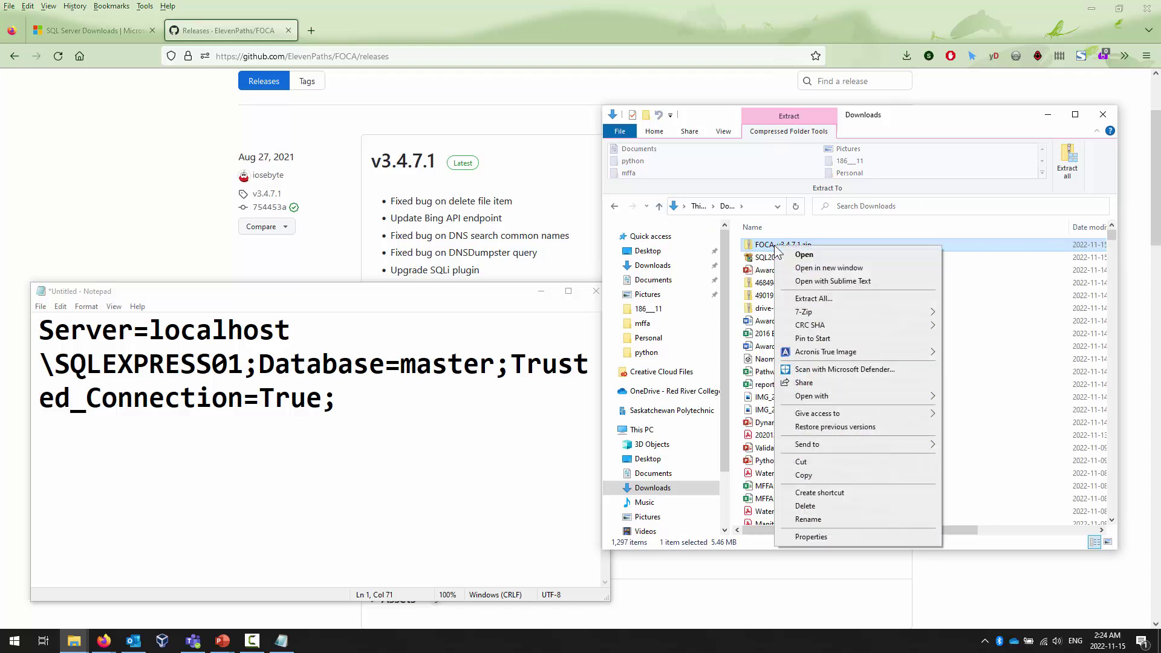
left_click(810, 475)
Paste the zip into Documents\infosec pentest on the DATA (D:) drive
scroll(727, 487, "down", 2)
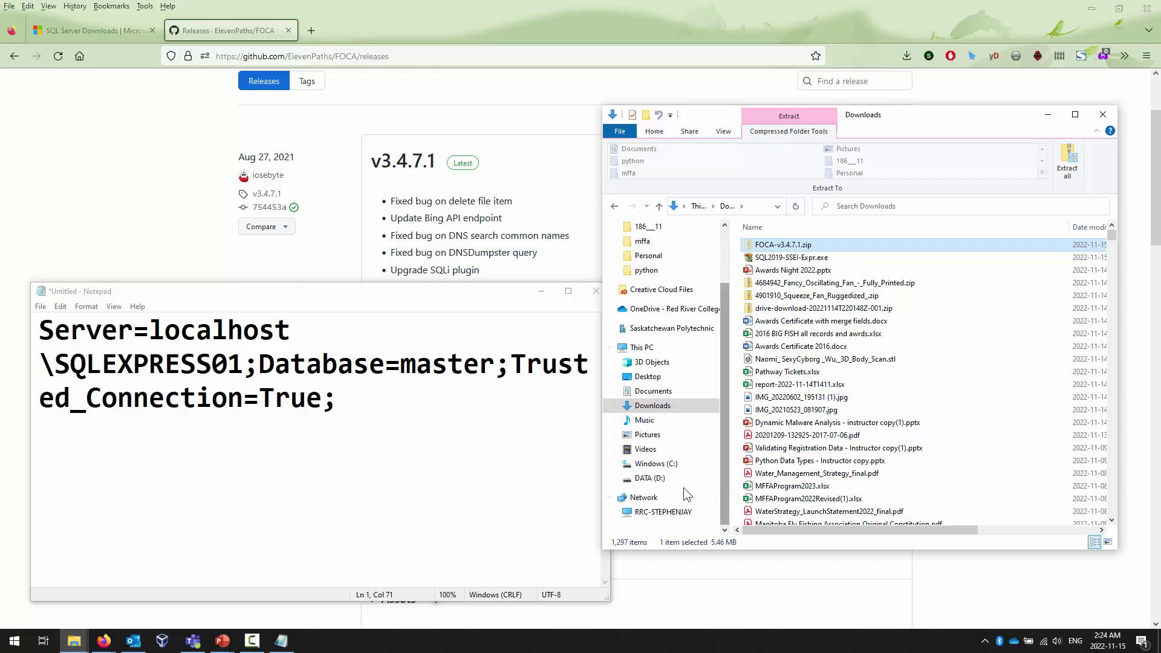
left_click(652, 478)
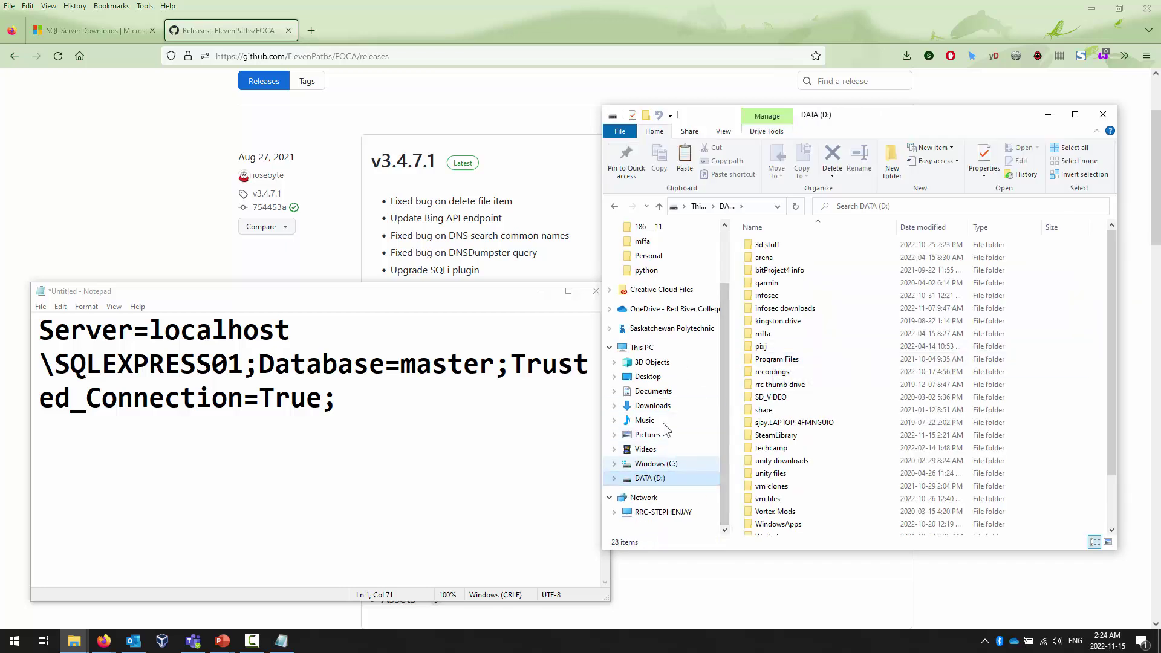
scroll(682, 329, "up", 2)
left_click(653, 279)
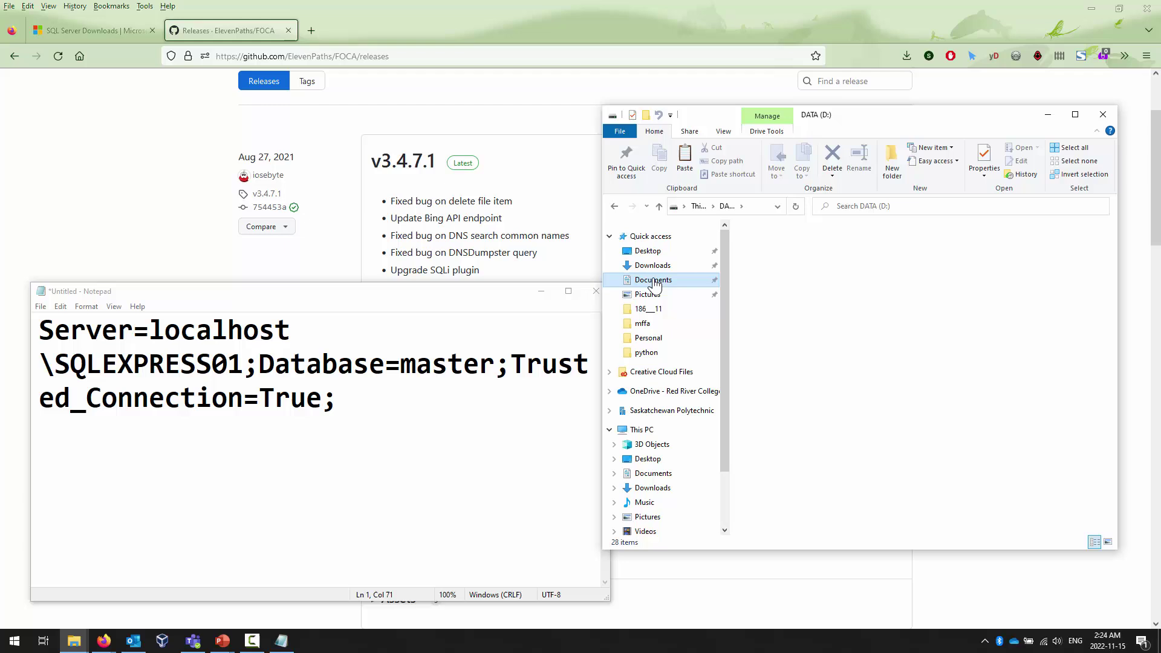
scroll(823, 363, "down", 3)
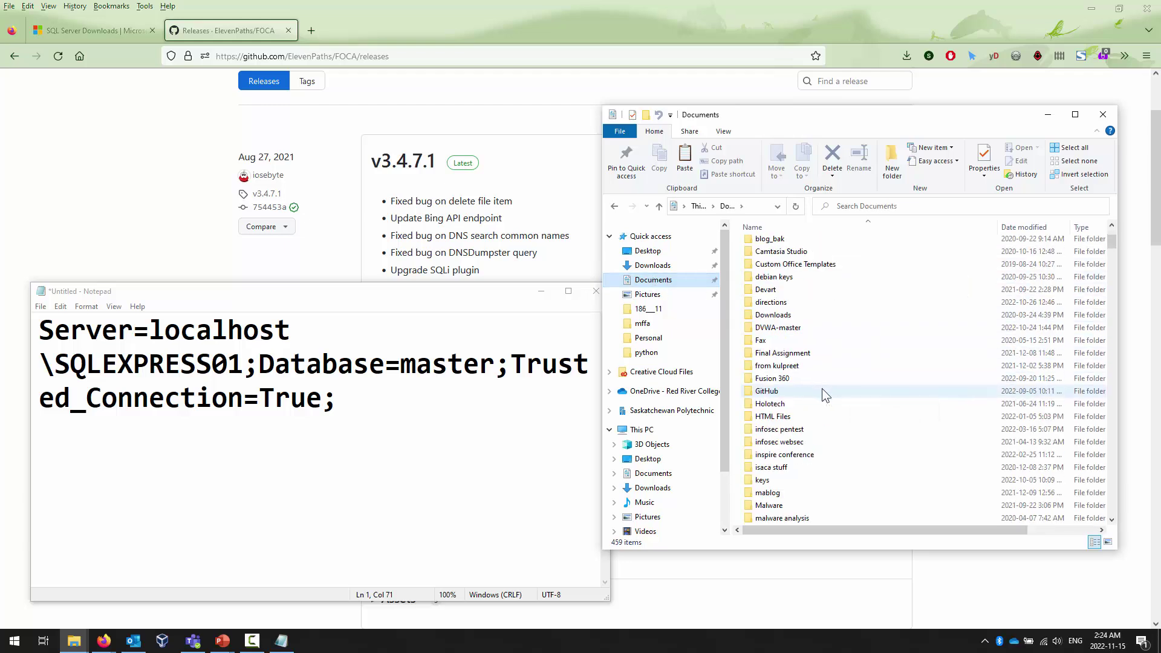
double_click(787, 430)
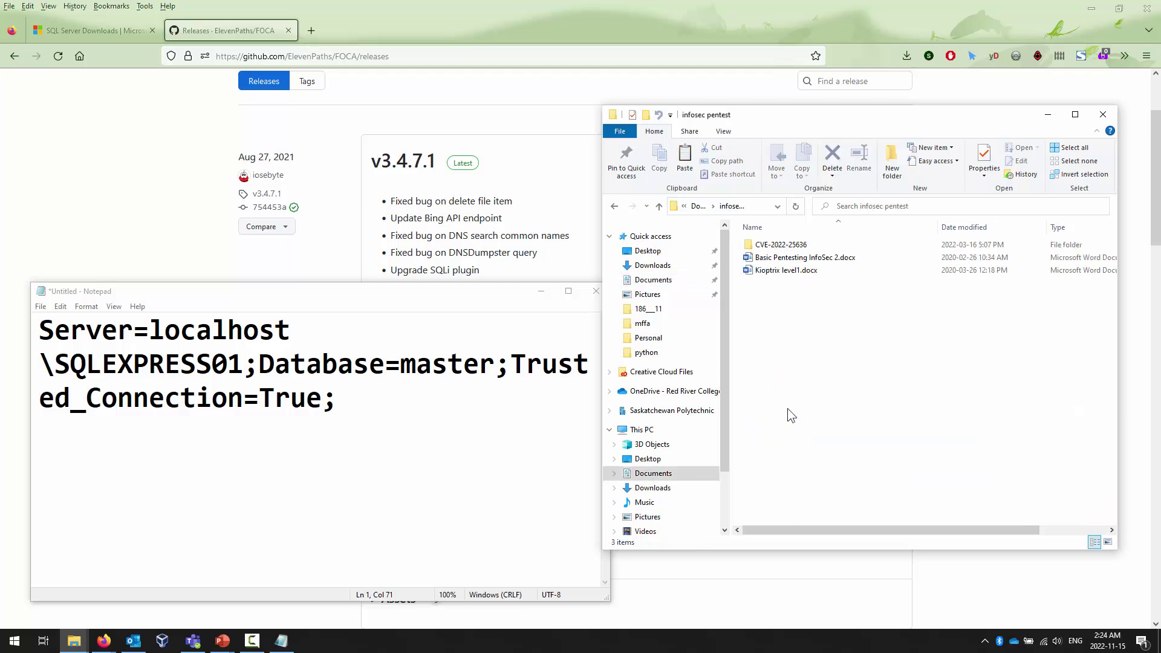
right_click(779, 346)
left_click(836, 431)
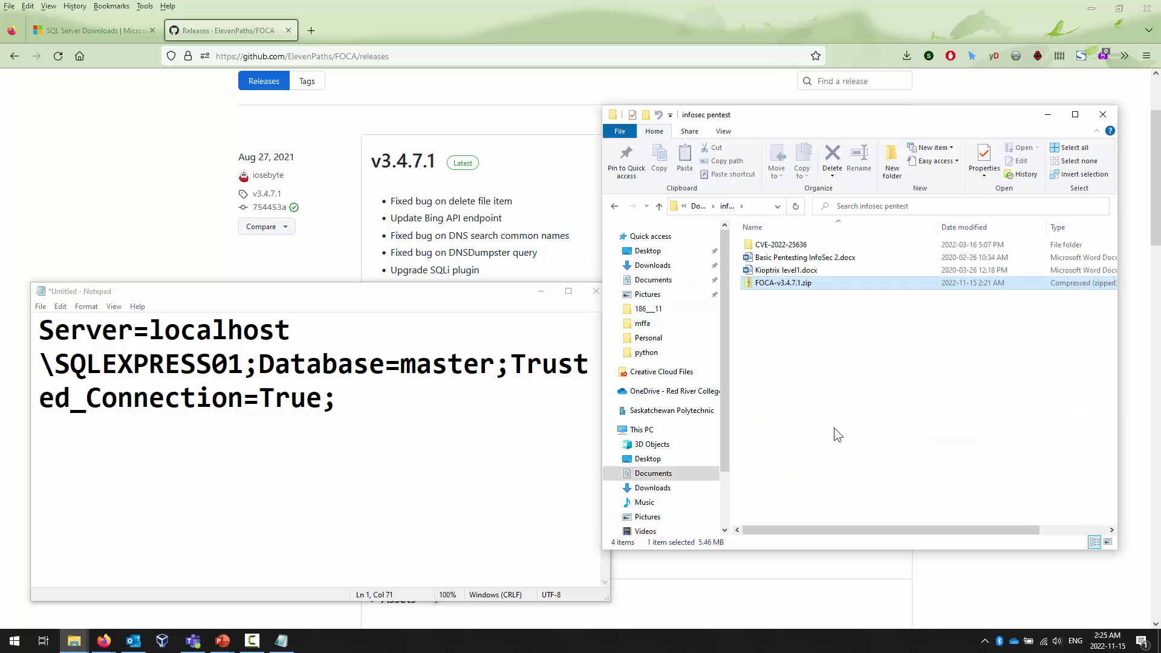
Extract the zip here, rename the extracted folder to foca, and select FOCA.exe inside
right_click(777, 283)
mouse_move(854, 346)
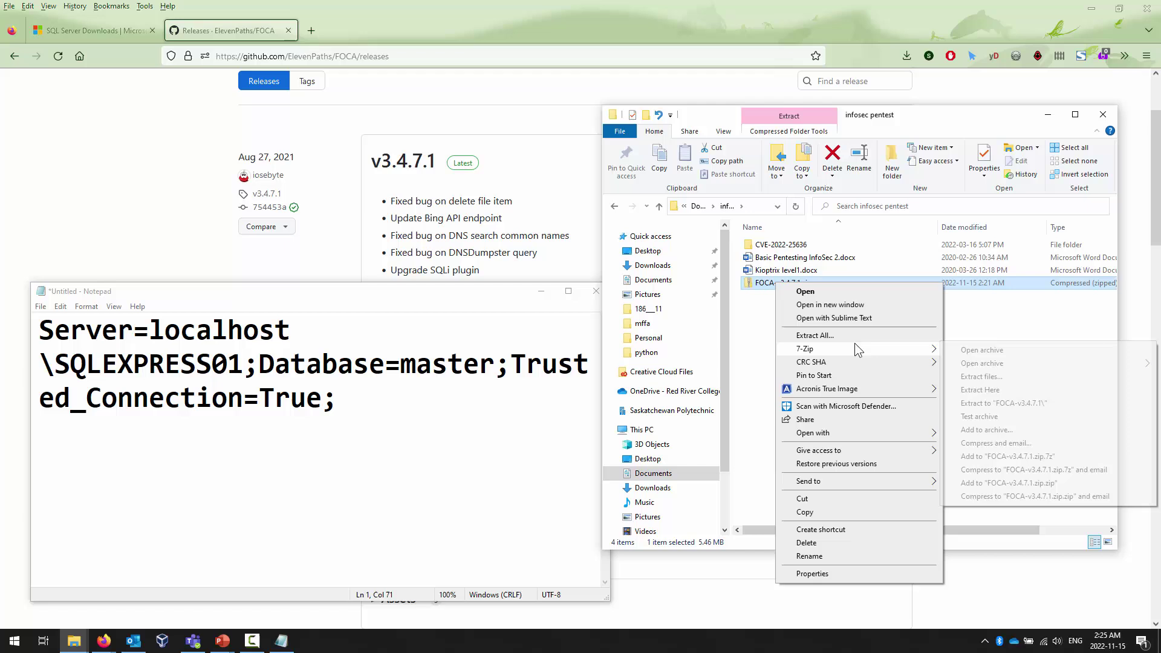
left_click(1001, 390)
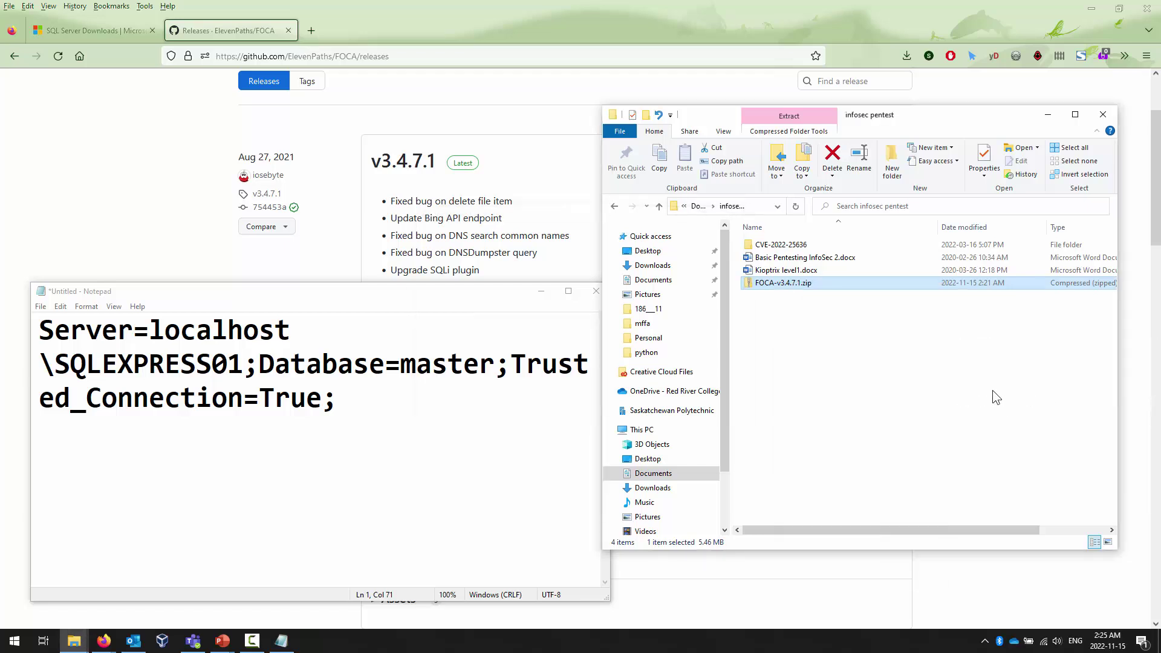
left_click(780, 260)
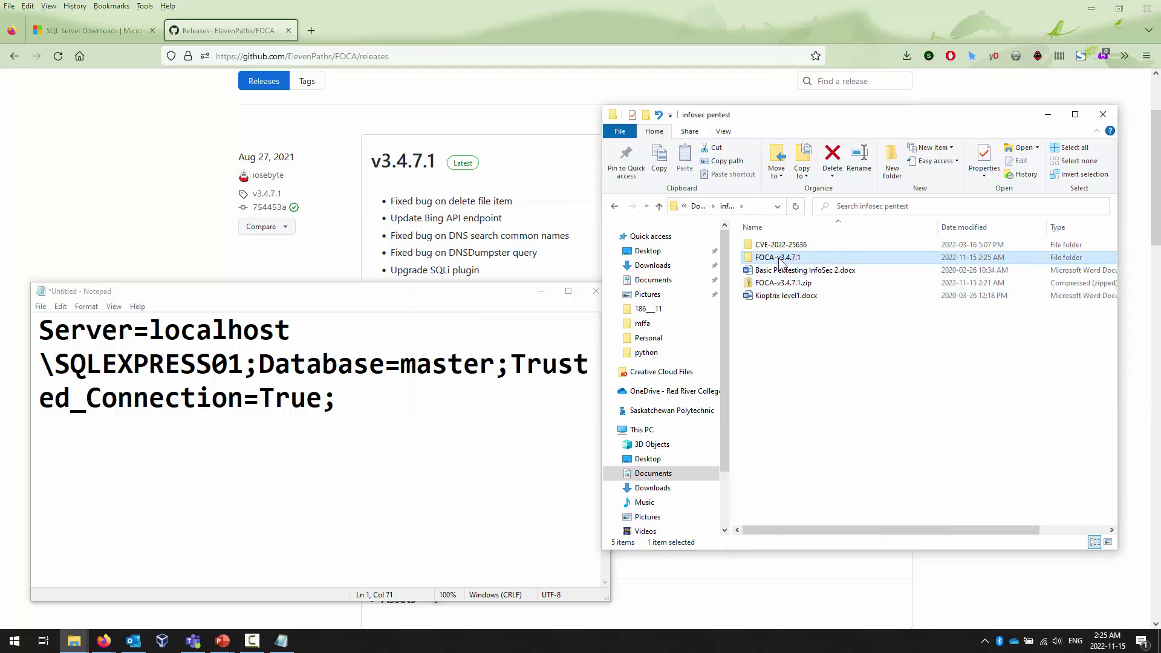
left_click(779, 259)
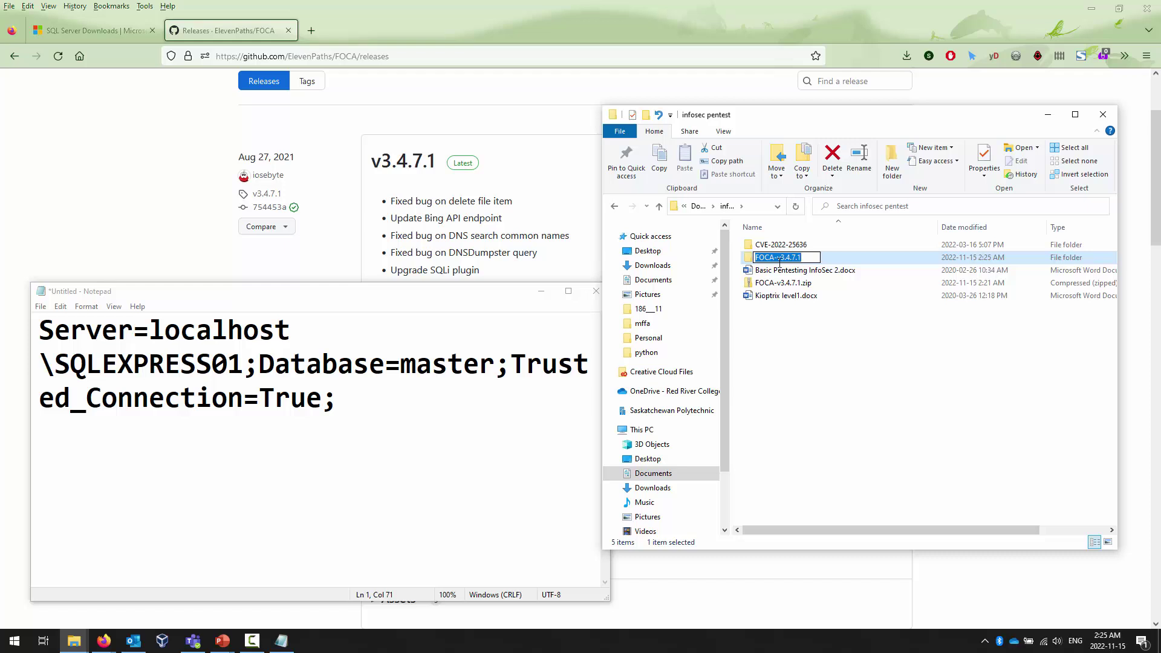
type("foca")
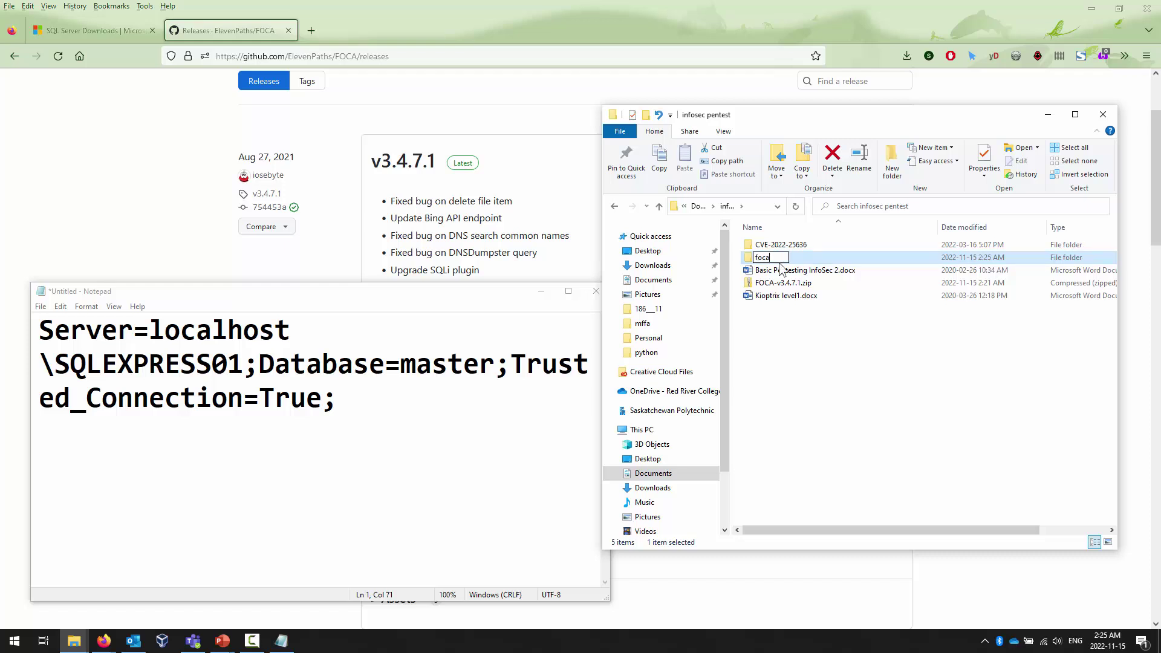
key("Return")
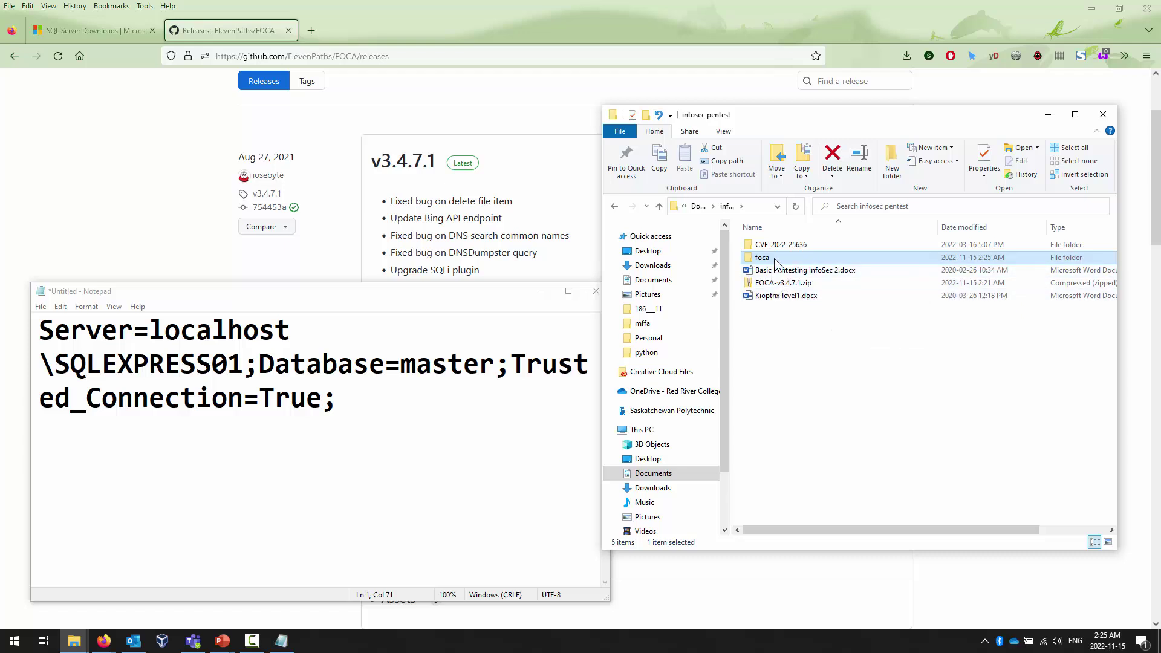
double_click(774, 259)
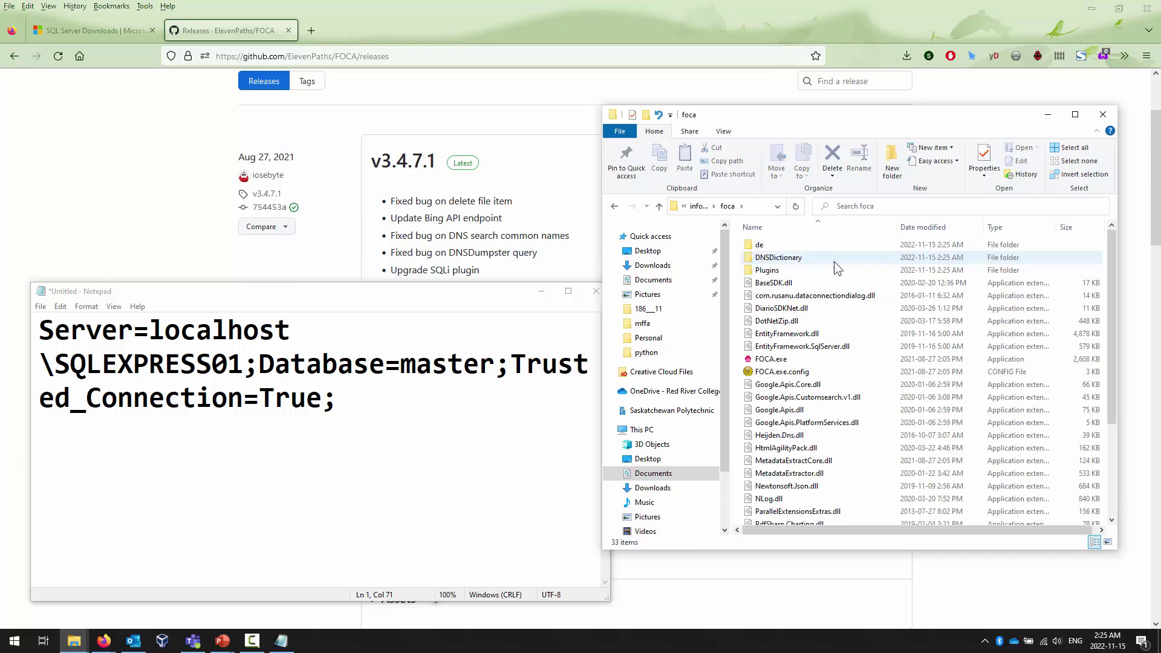
left_click(768, 361)
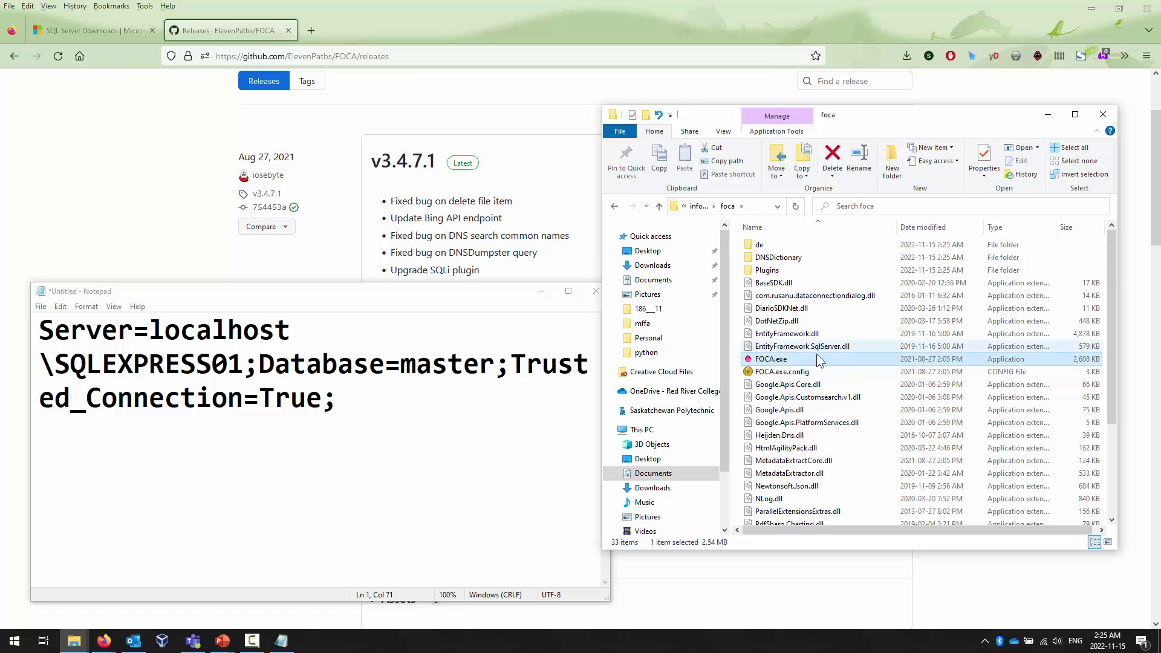
Launch FOCA.exe and bring the FOCA window to the front after glancing at Notepad
double_click(772, 360)
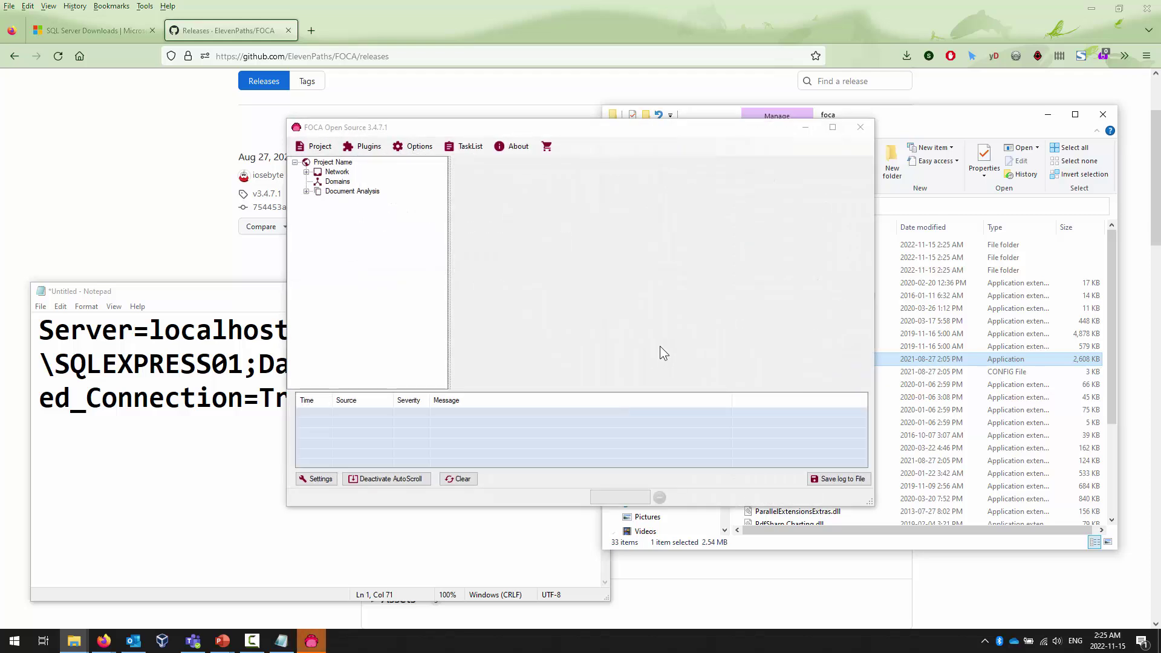
left_click(215, 292)
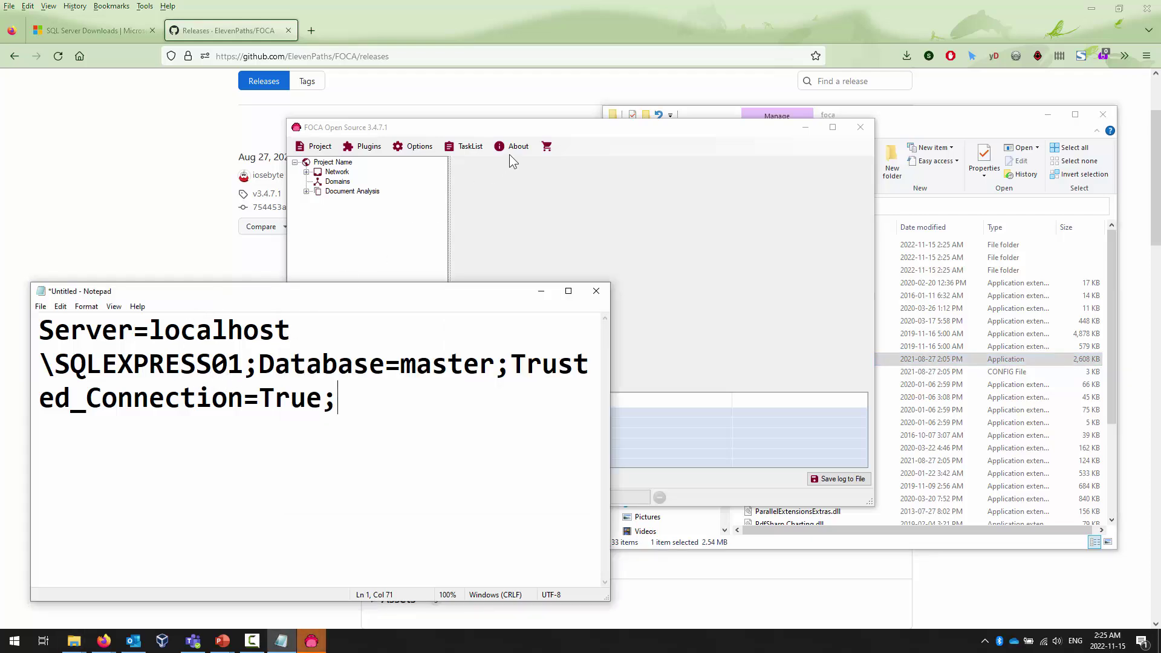
left_click(536, 126)
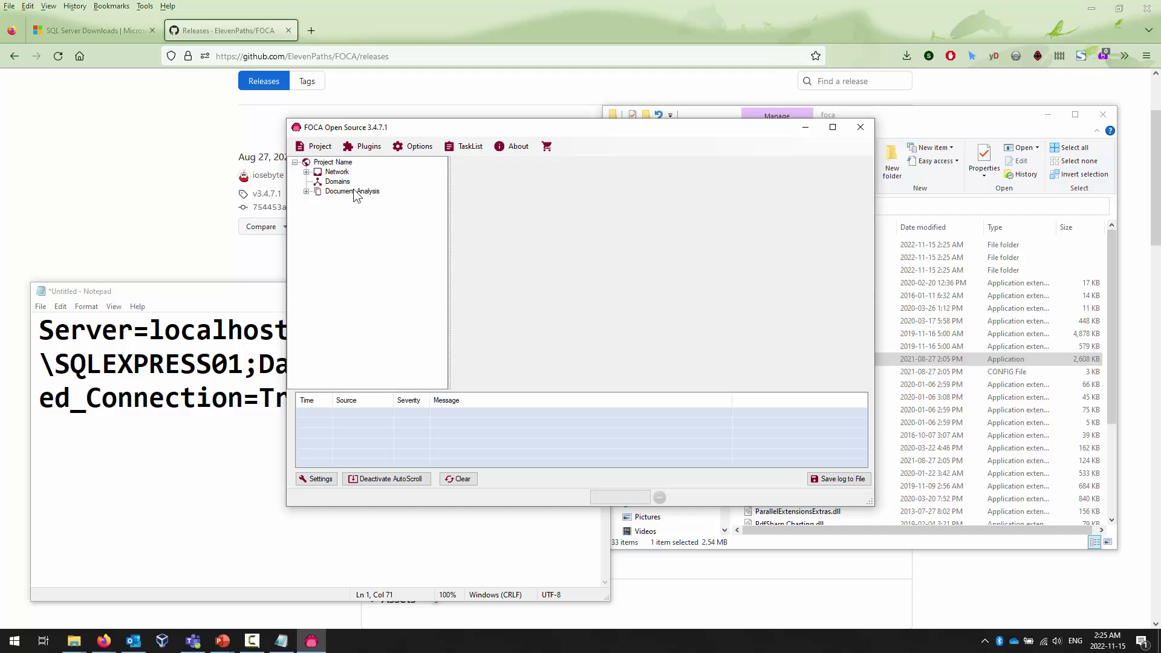
In the project form, replace the project name with SANS and go to Domain website for sans.org
left_click(306, 172)
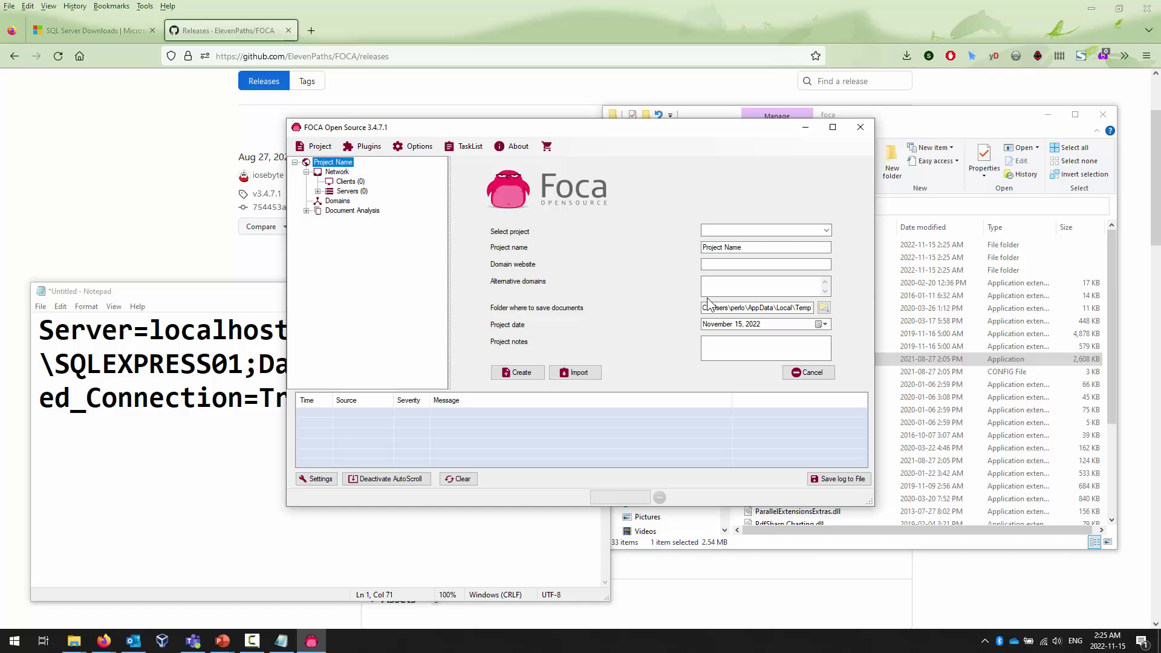
left_click(783, 229)
left_click(746, 248)
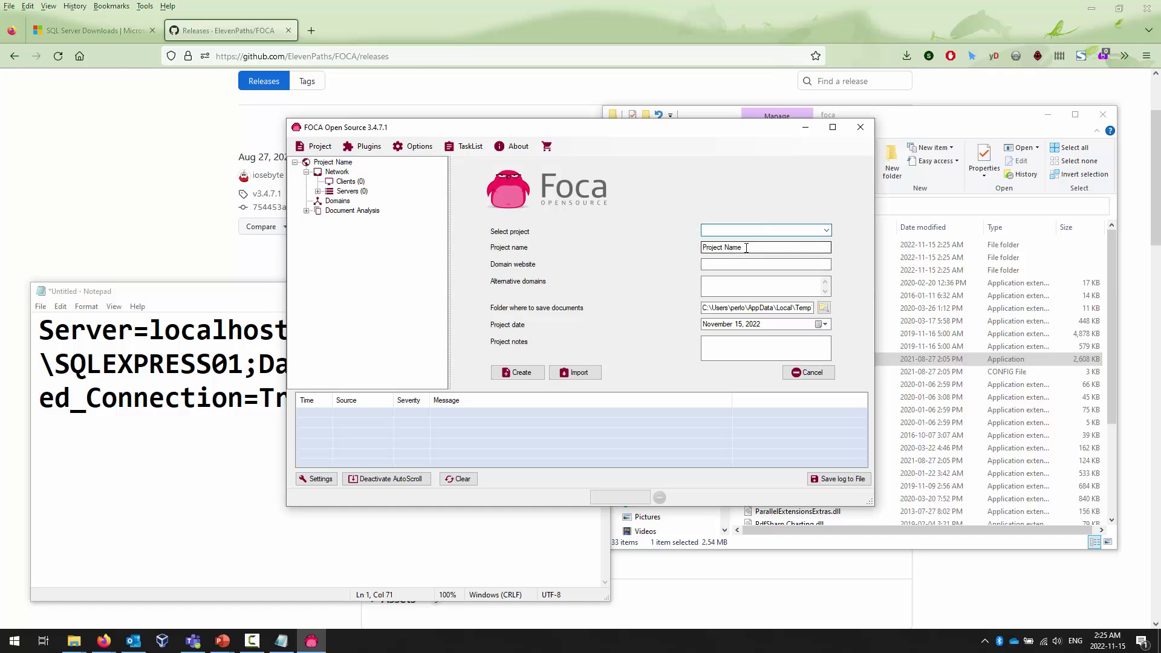
type("sans")
key("Tab")
left_click(747, 247)
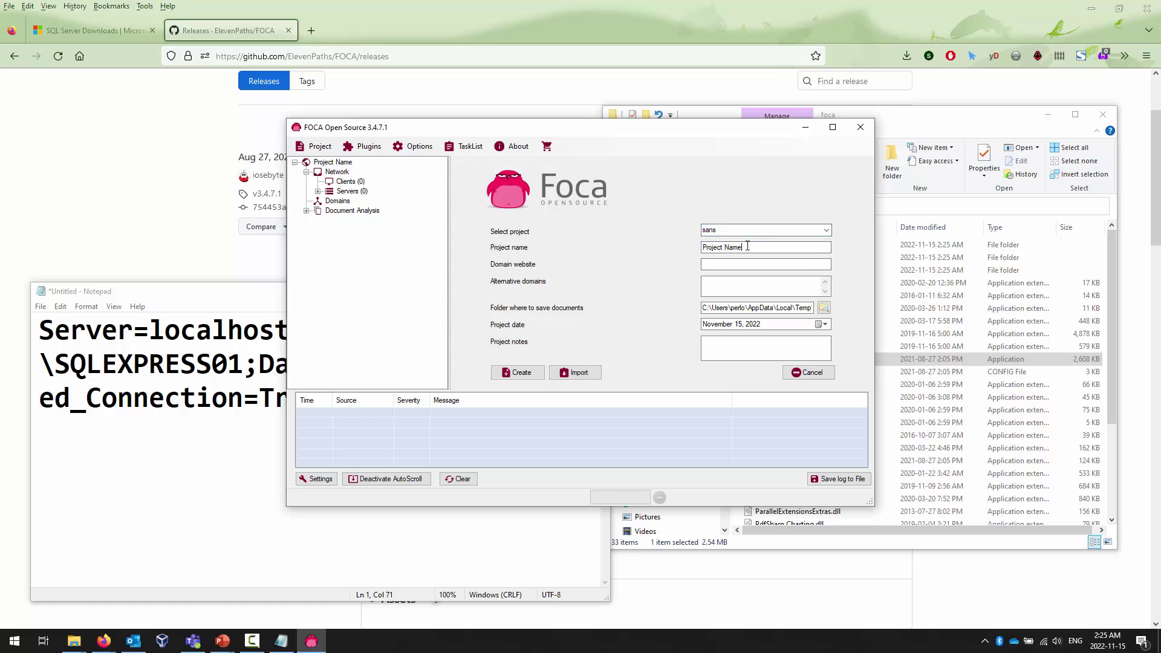
key("Tab")
key("shift+Tab")
type("SANS")
left_click(709, 265)
Create the SANS project and run Search All for sans.org documents with Google, Bing and DuckDuckGo
left_click(523, 373)
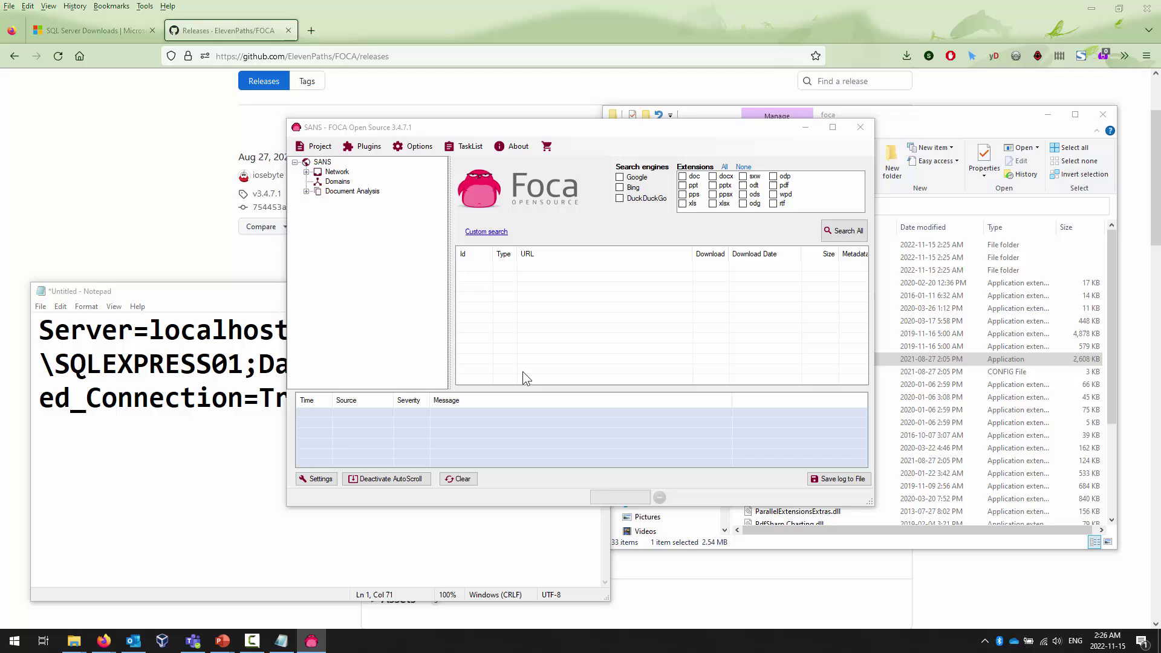
left_click(623, 365)
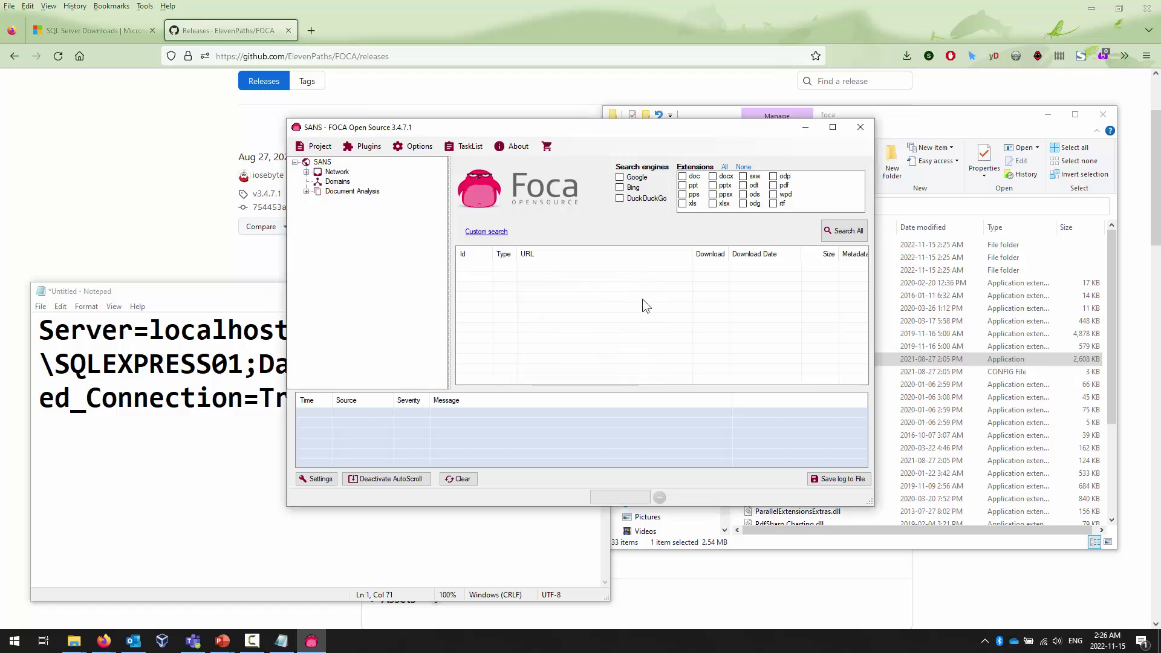
left_click(619, 177)
left_click(620, 200)
left_click(844, 230)
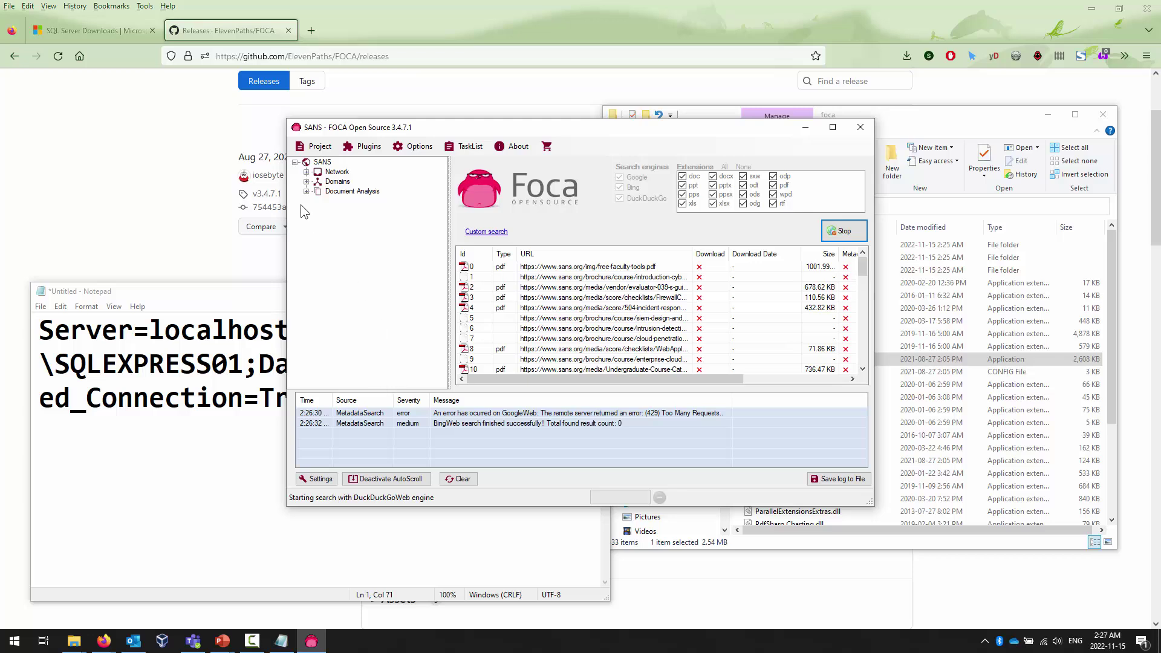
Inspect the discovered domains, the sans.org details, Network servers and the SANS project details
double_click(317, 182)
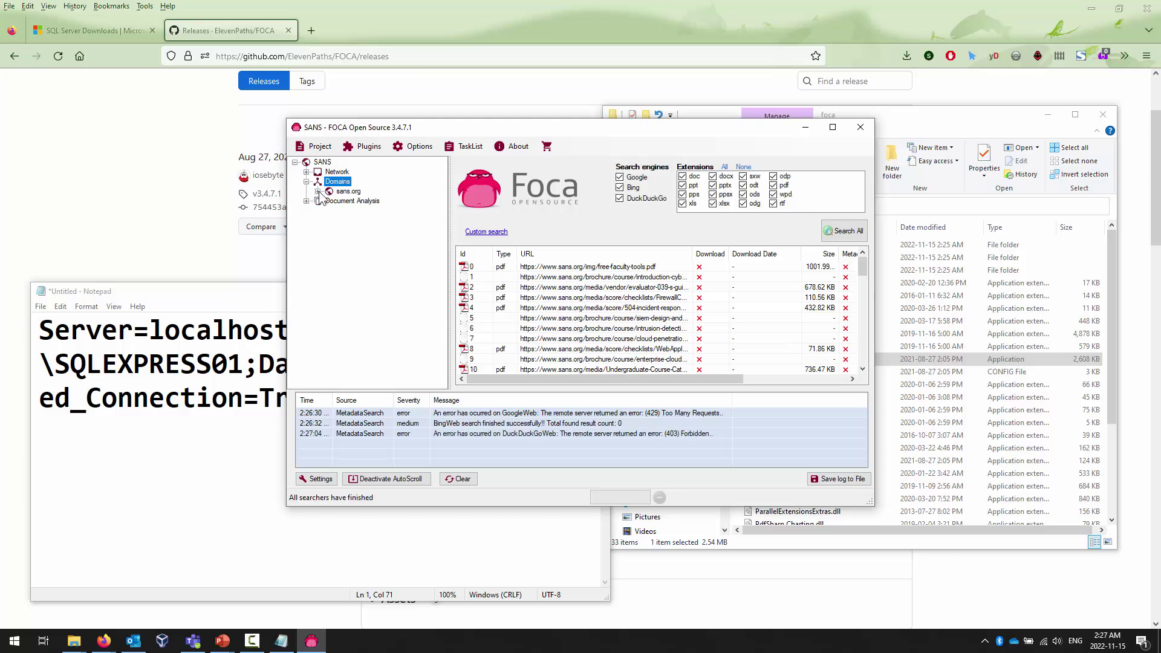
left_click(320, 192)
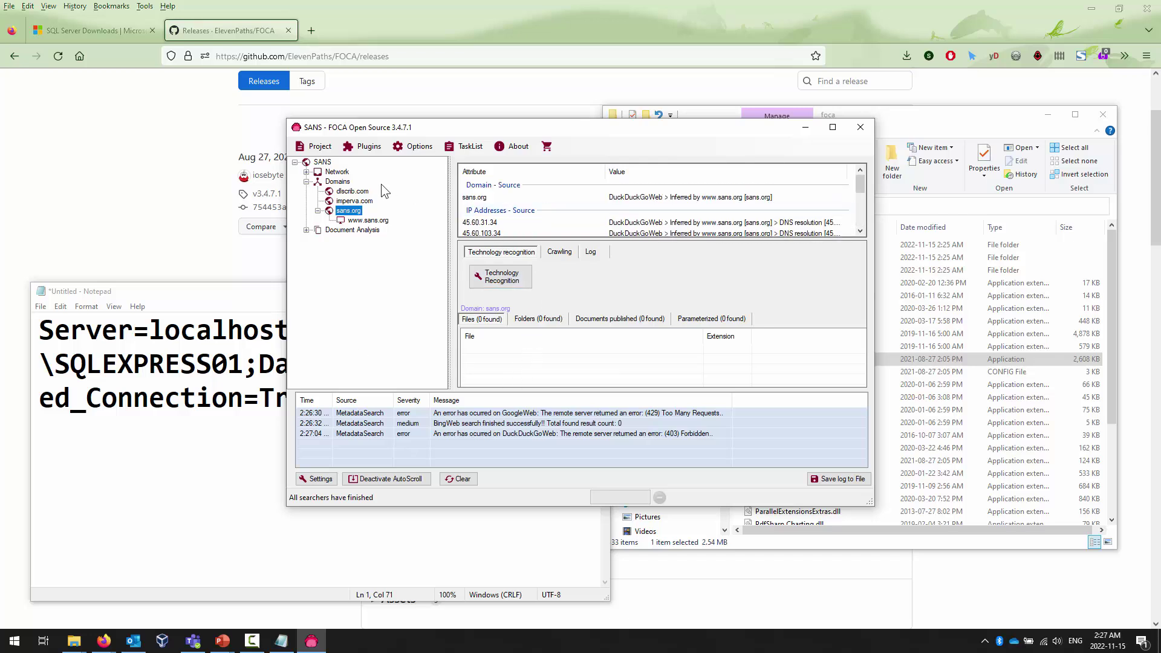
left_click(309, 172)
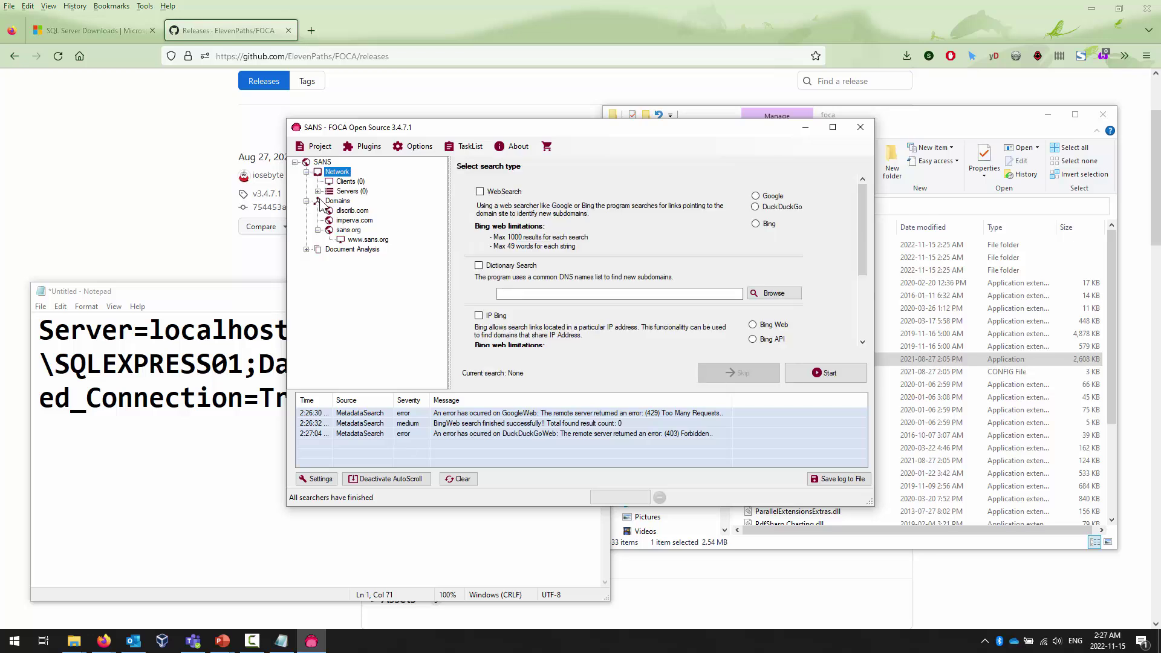
left_click(340, 193)
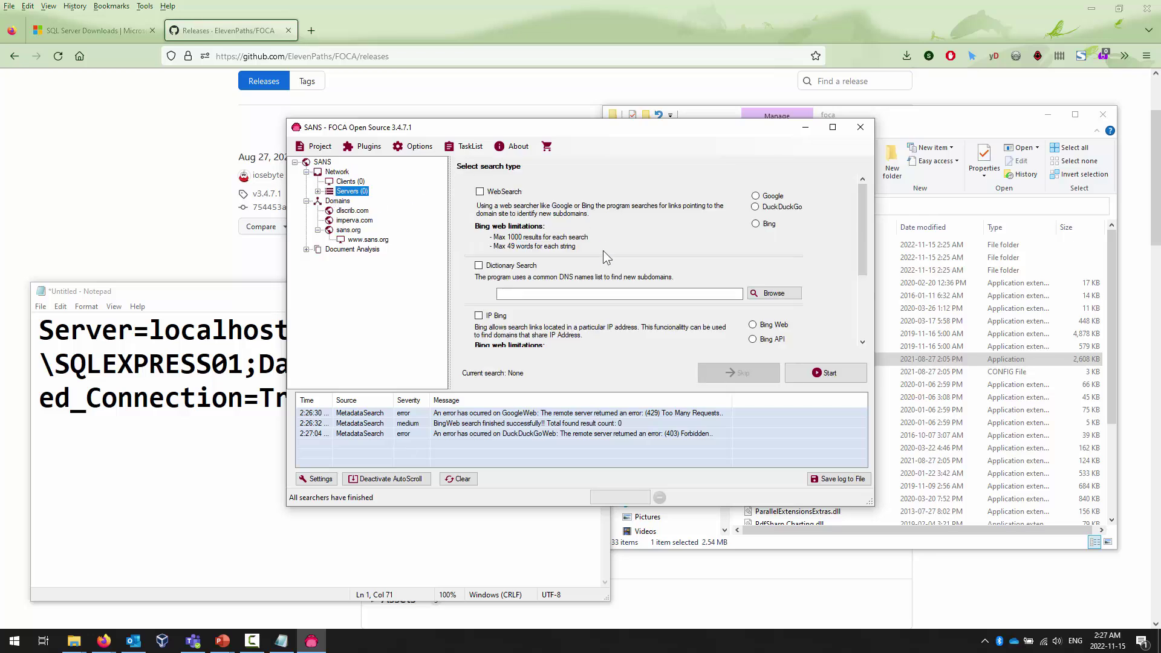
left_click(322, 163)
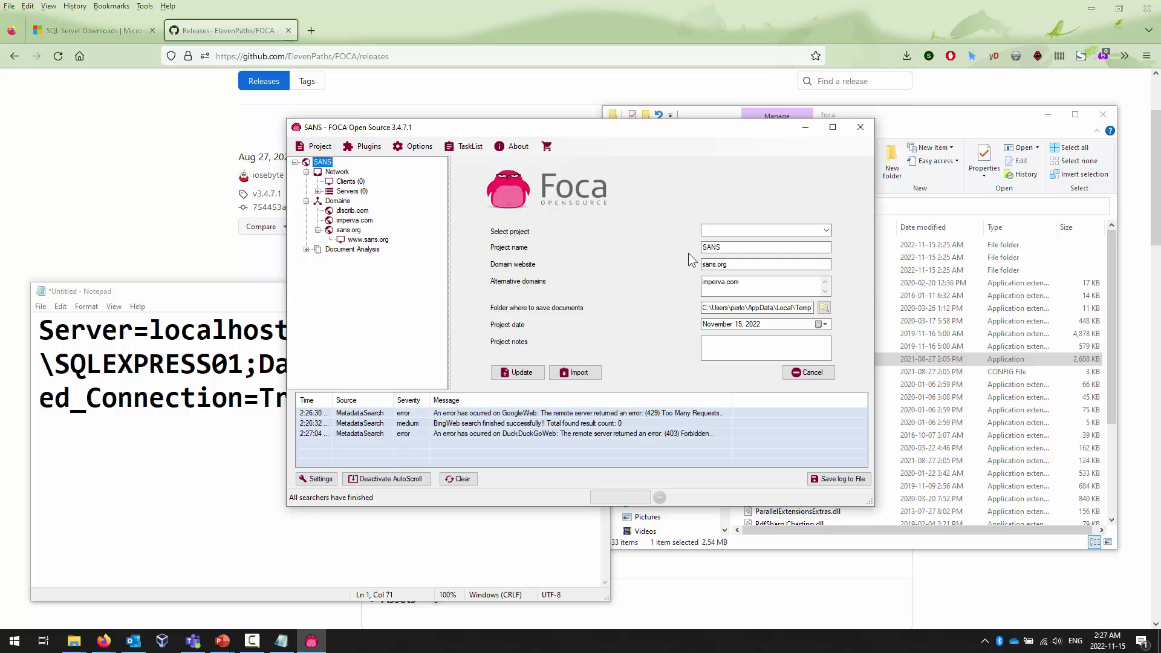
left_click(339, 173)
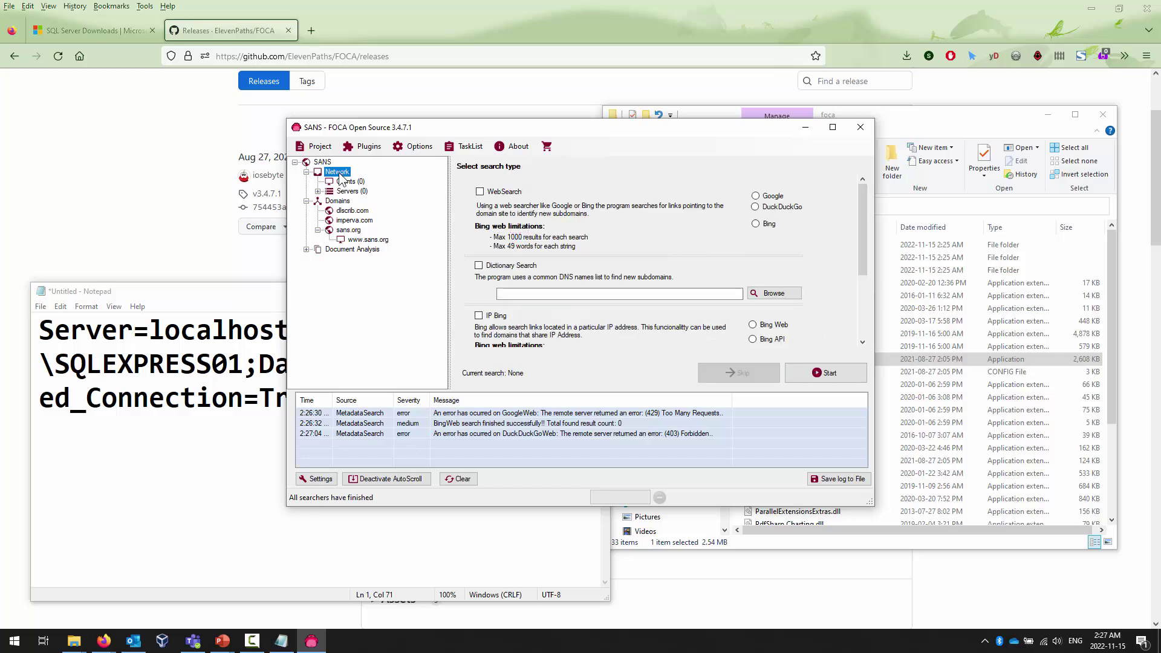
Browse the 56 found files and the Metadata Summary categories under Document Analysis
left_click(306, 249)
left_click(354, 259)
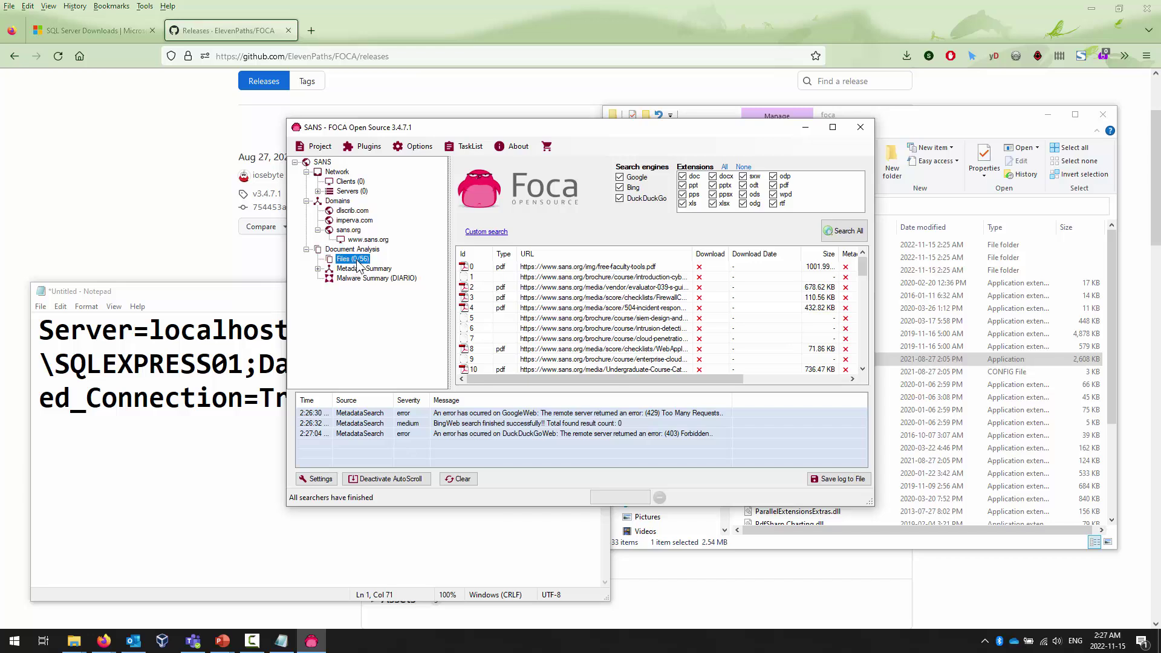
double_click(326, 270)
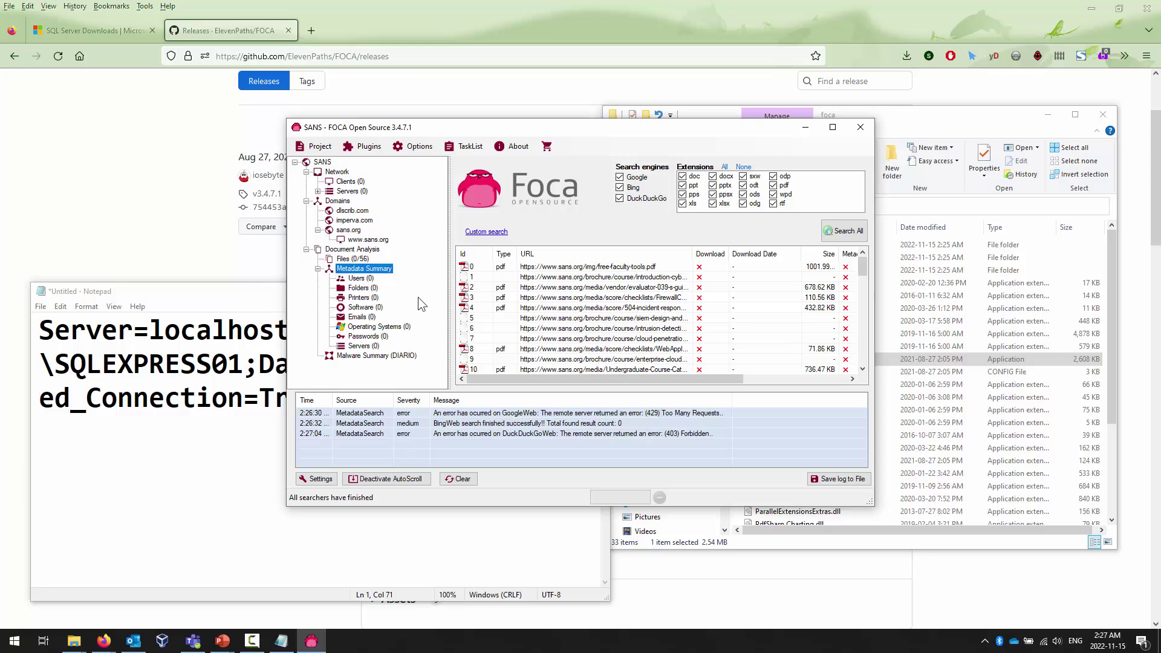
left_click(359, 261)
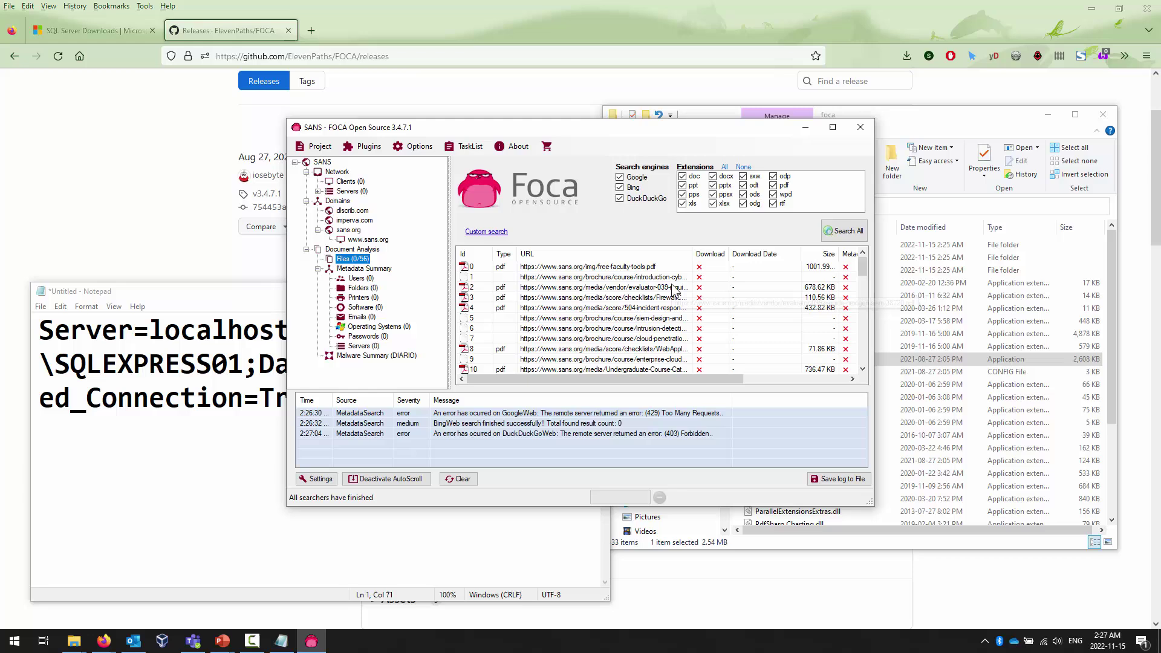
left_click(357, 233)
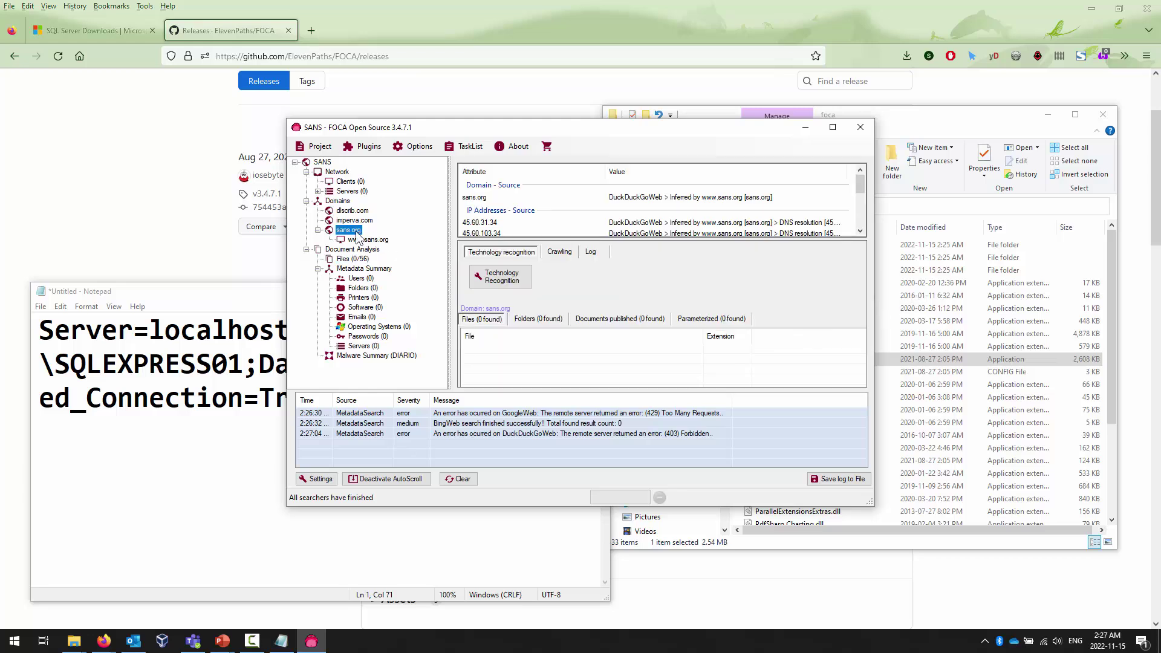
Start DuckDuckGo crawling of sans.org and expand Servers to reveal Unknown Servers
left_click(560, 254)
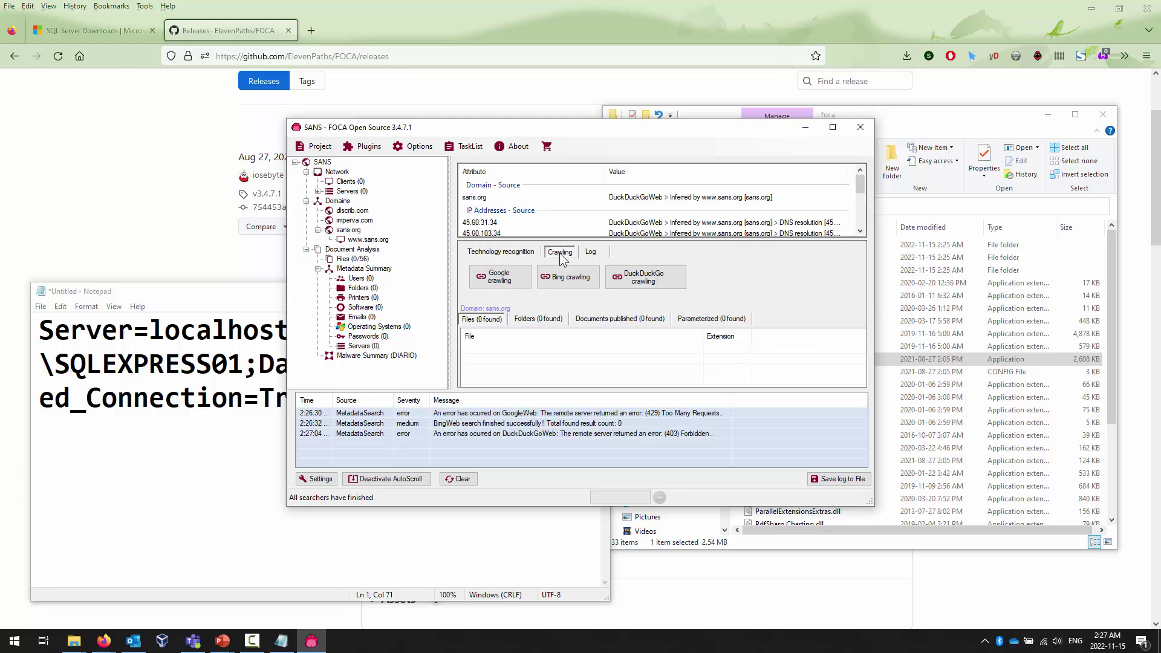
left_click(646, 284)
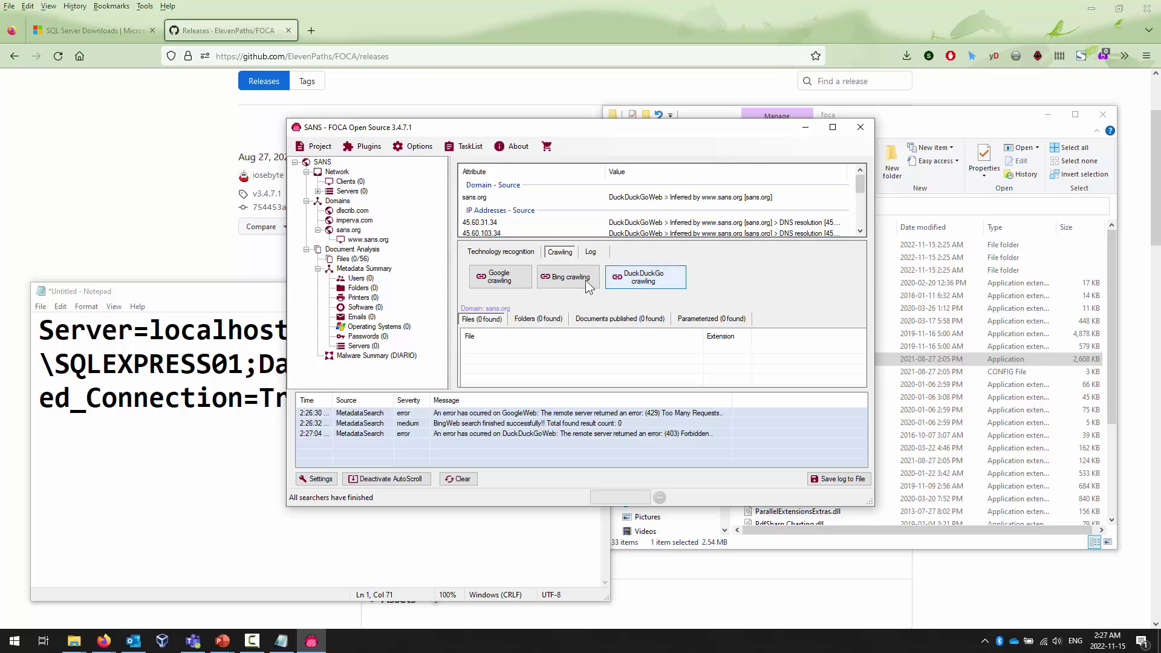
left_click(317, 191)
left_click(330, 191)
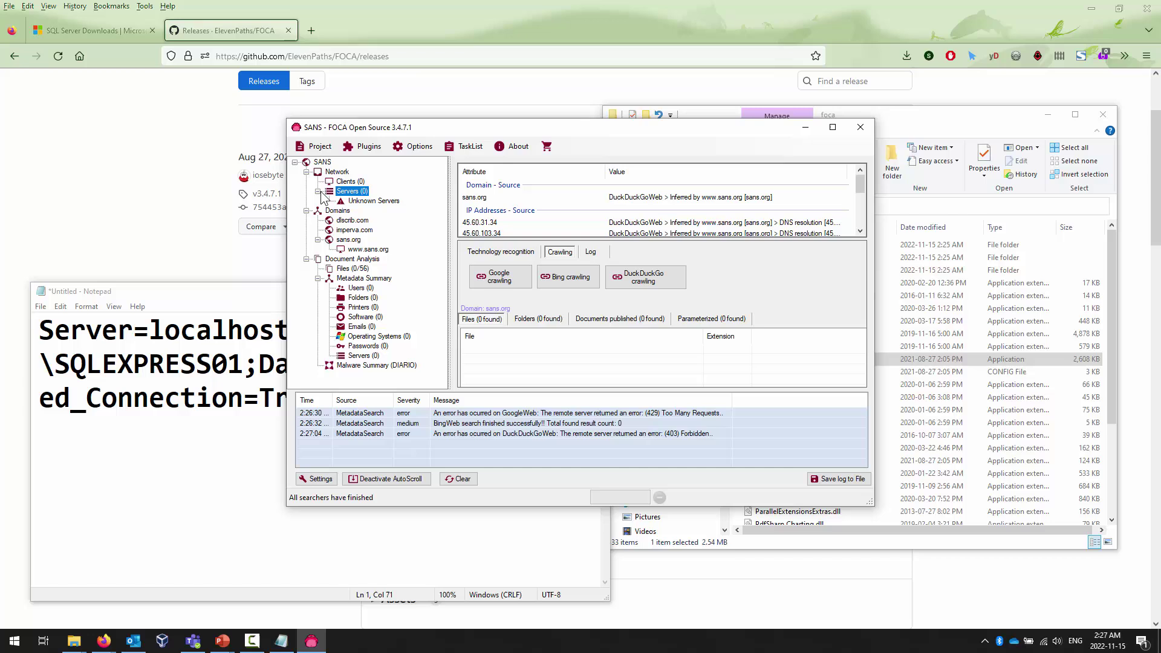
left_click(318, 149)
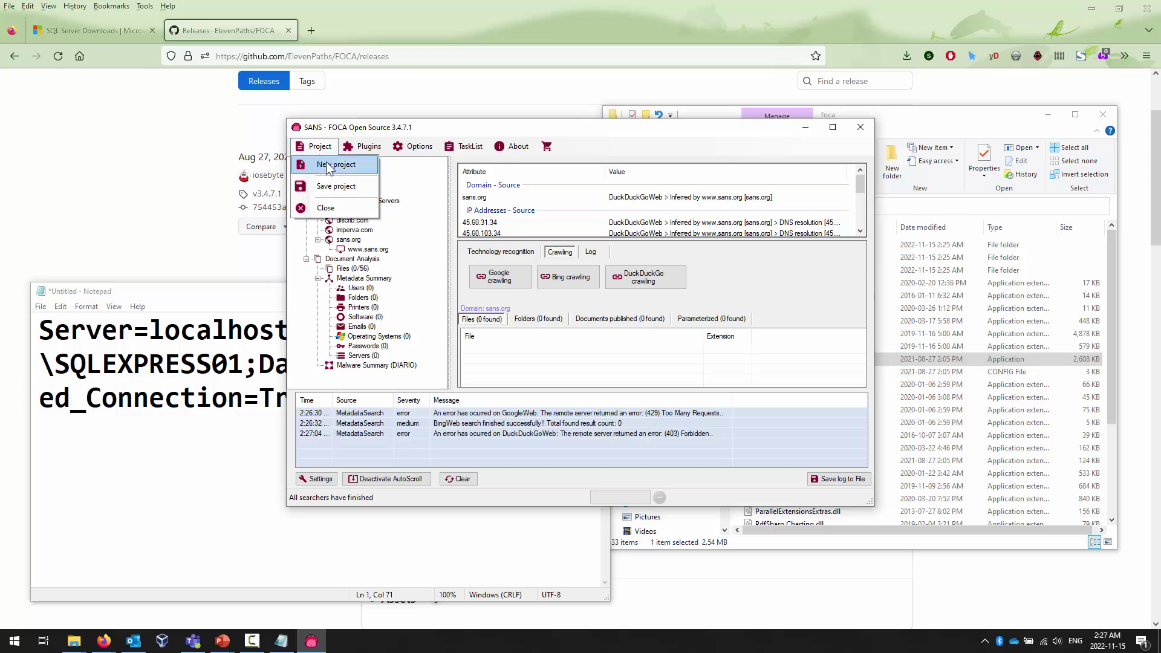
Load the existing Sans project
left_click(327, 165)
left_click(825, 232)
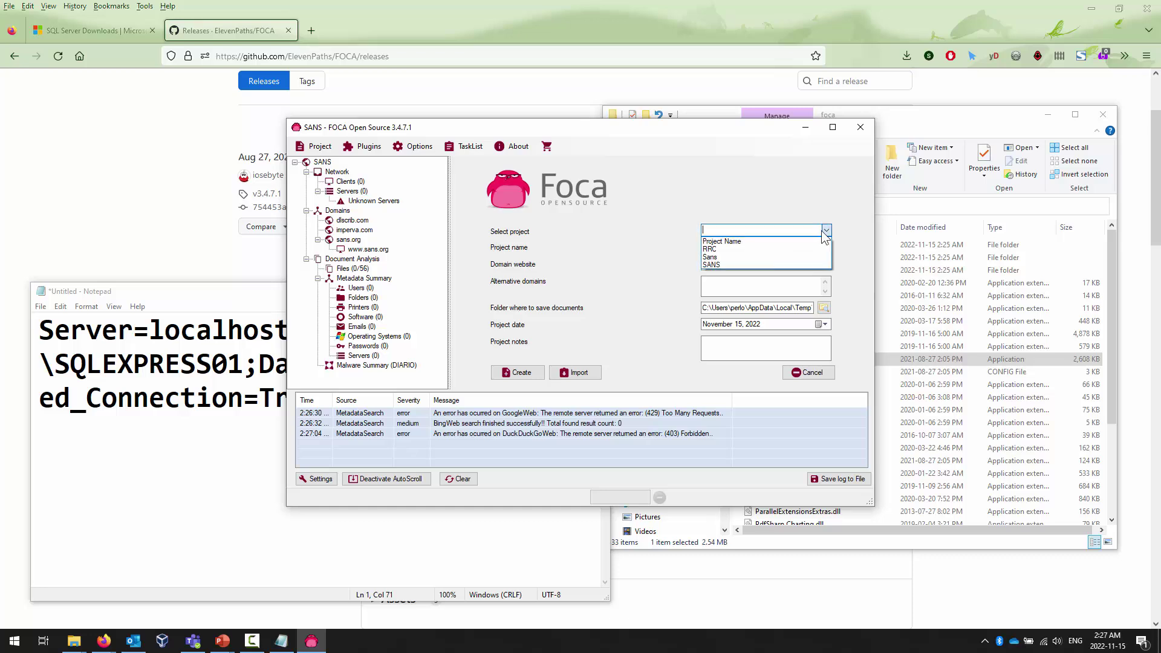
left_click(772, 256)
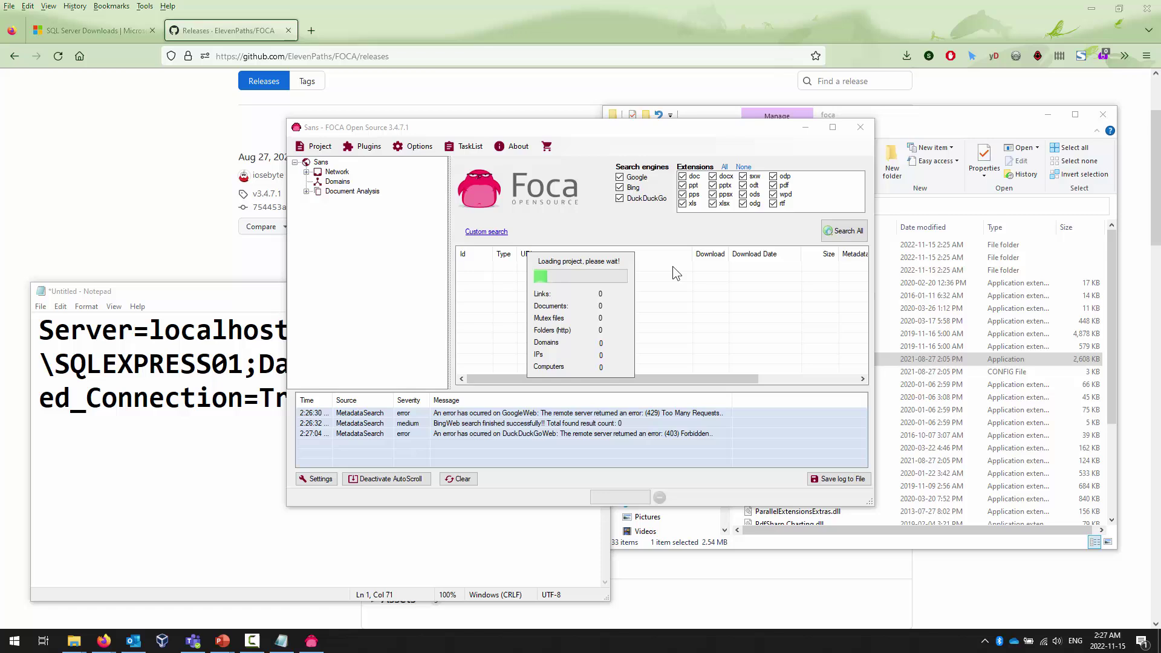
left_click(633, 363)
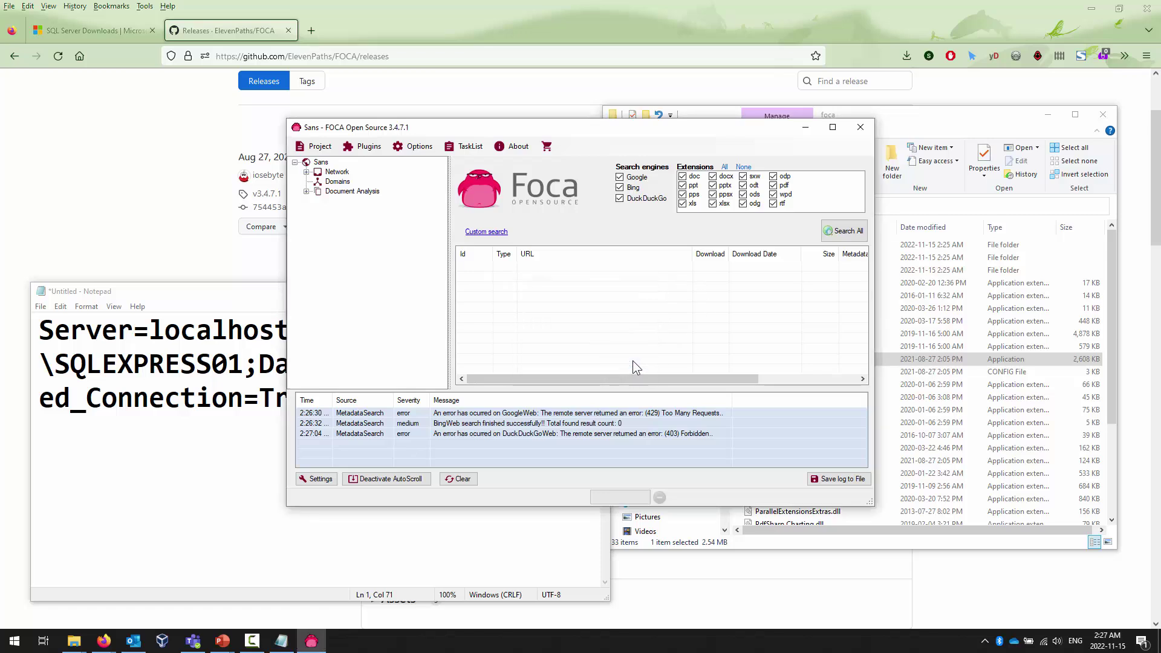
Run a Google-only document search for sans.org, which fails with 429 Too Many Requests
left_click(620, 177)
left_click(619, 198)
left_click(619, 177)
left_click(840, 231)
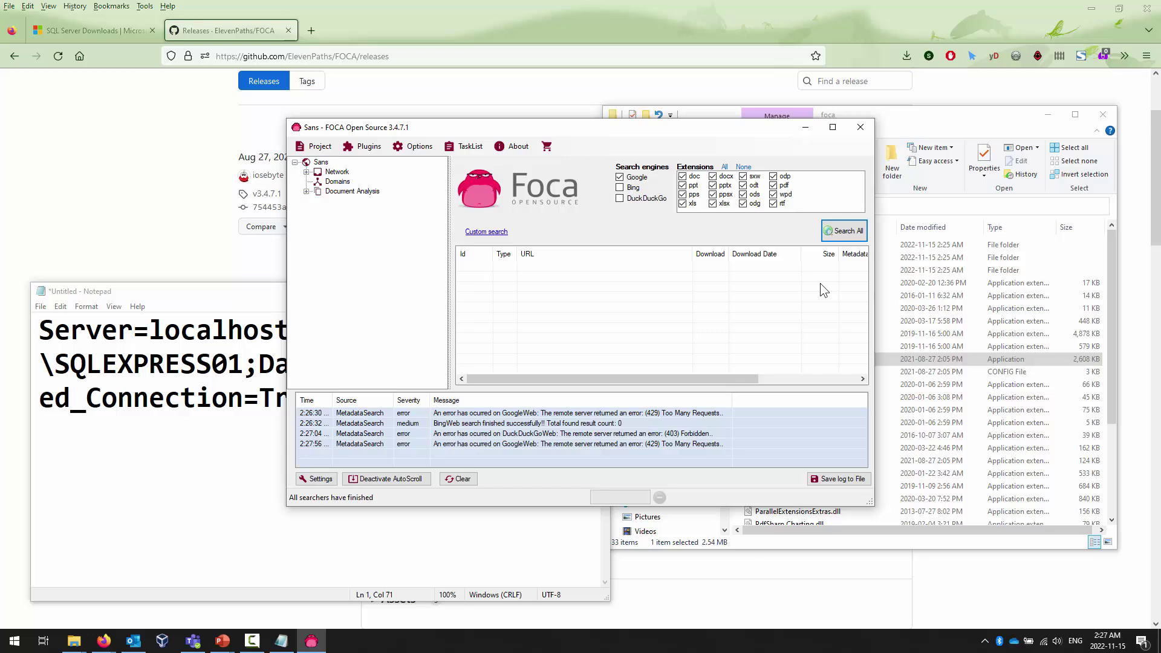
left_click(845, 235)
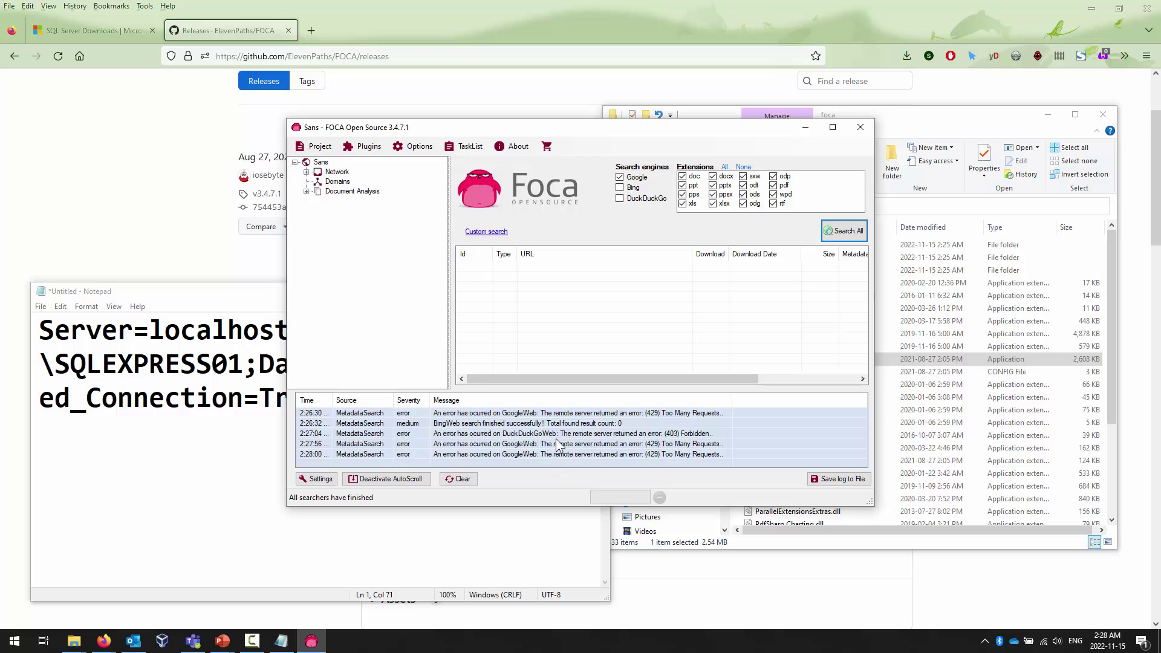
Expand Document Analysis, Metadata Summary, Network and Unknown Servers in the Sans tree
left_click(308, 192)
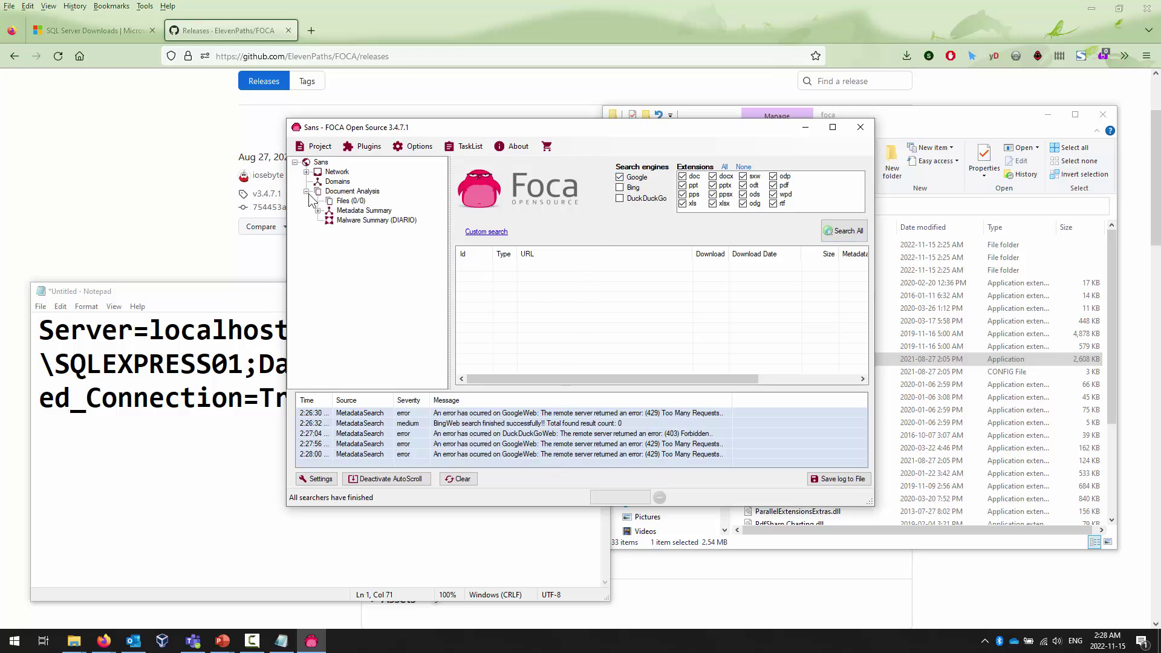
left_click(317, 210)
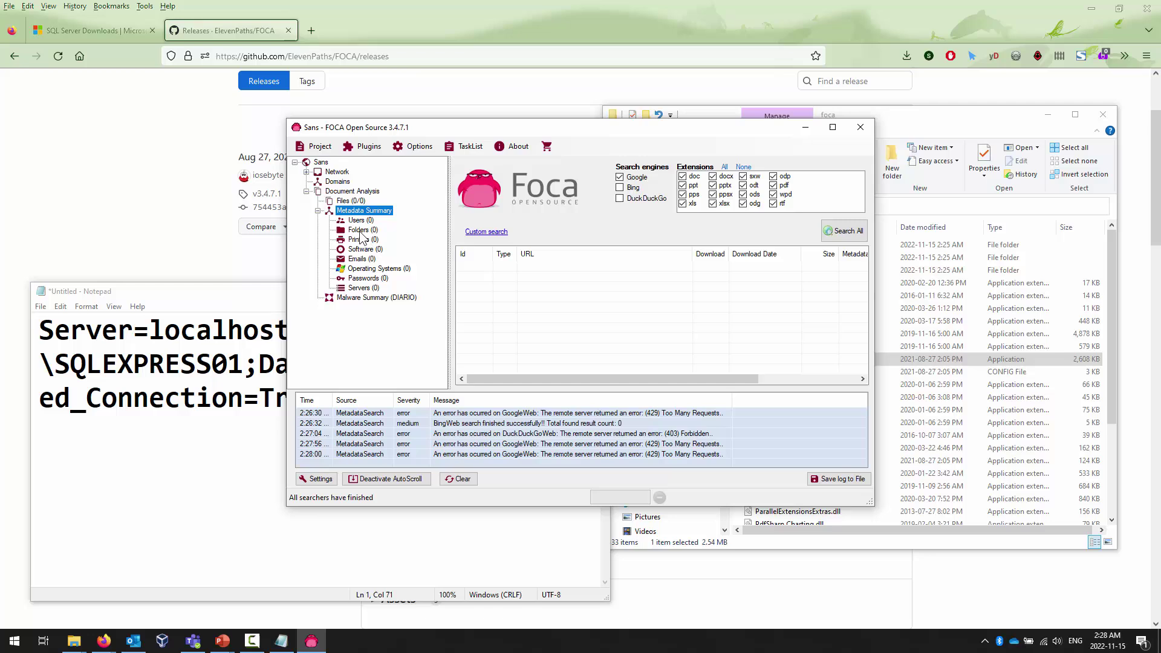
left_click(307, 173)
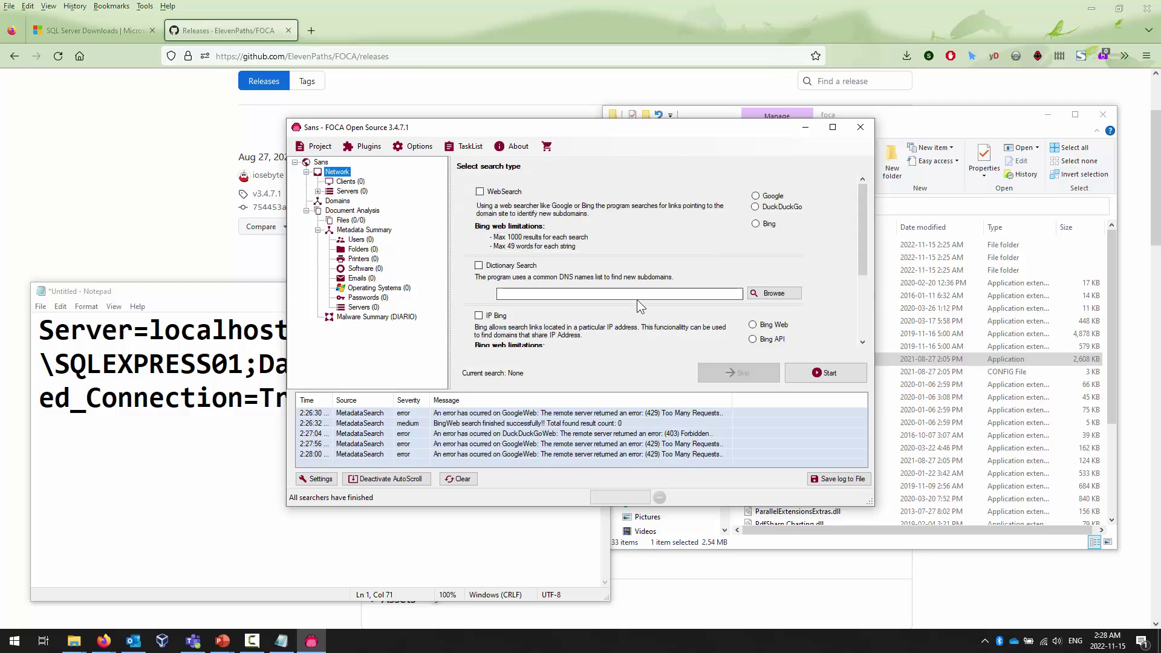
left_click(317, 191)
left_click(354, 222)
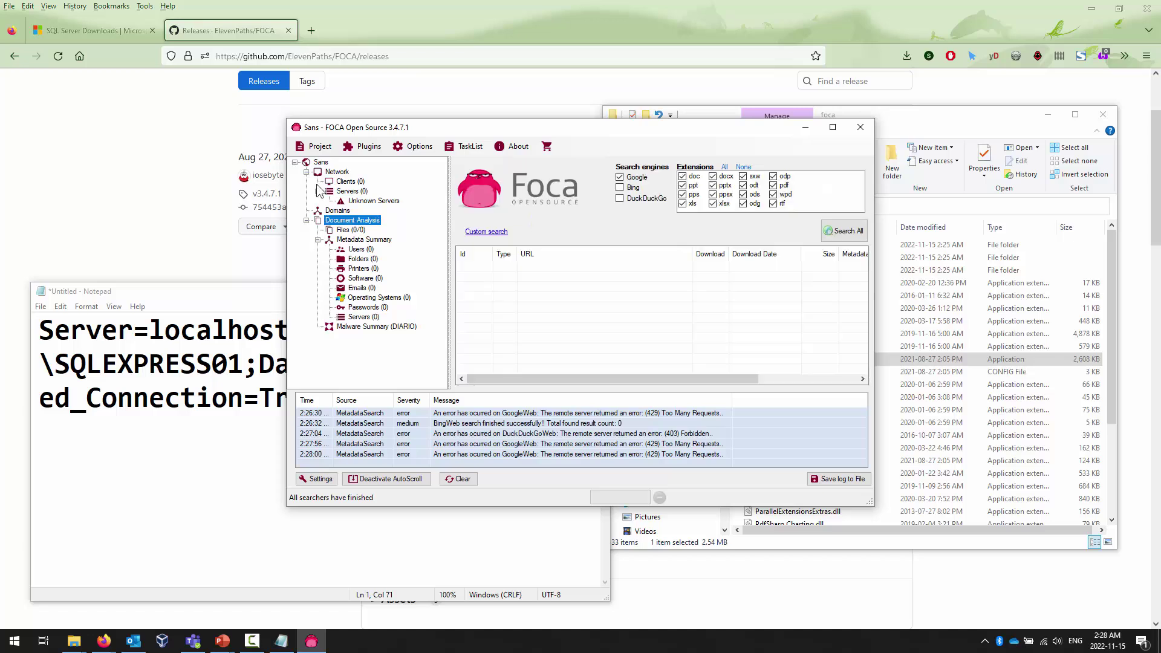
Open the Sans project settings, cancel, and reopen them
left_click(321, 162)
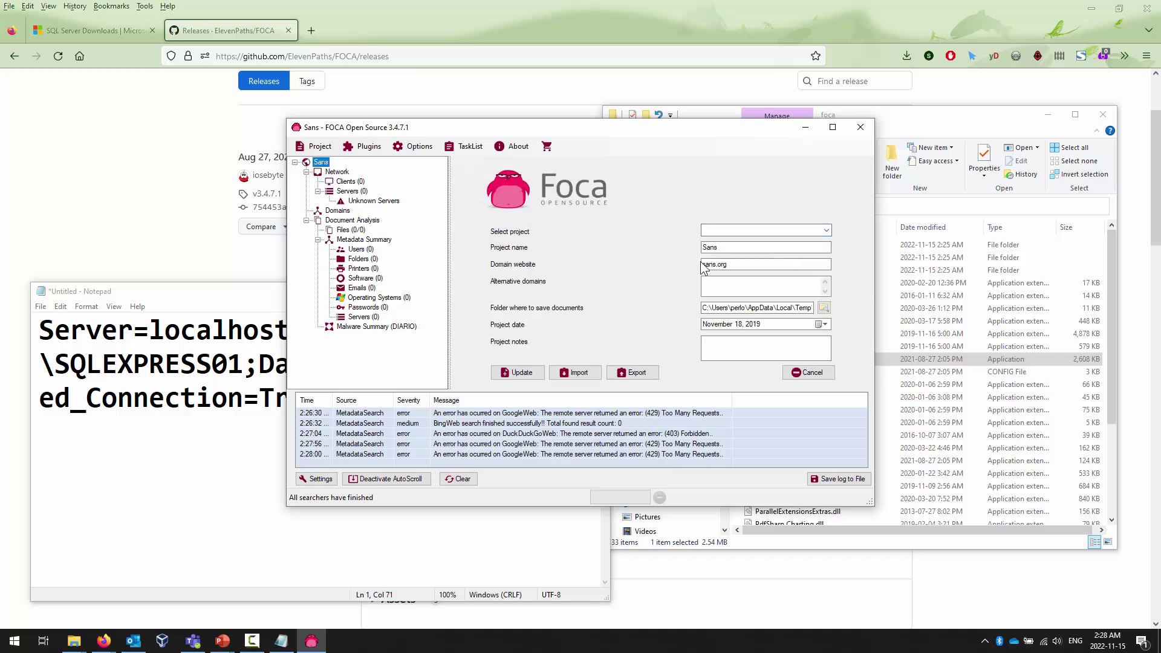
left_click(814, 373)
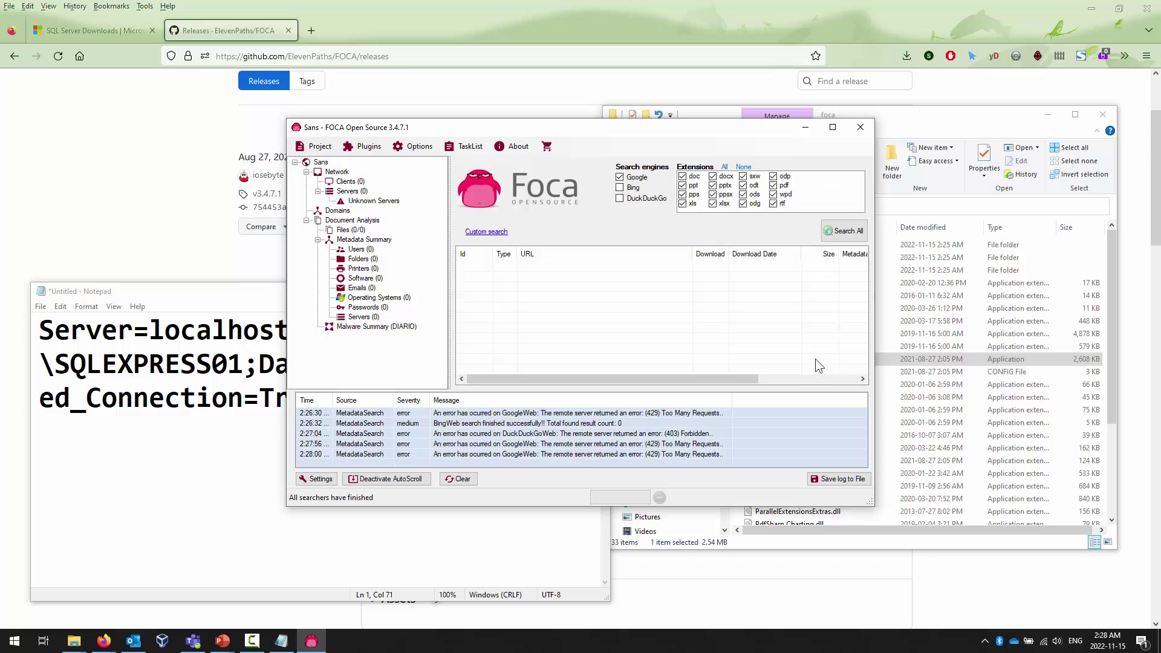
left_click(322, 162)
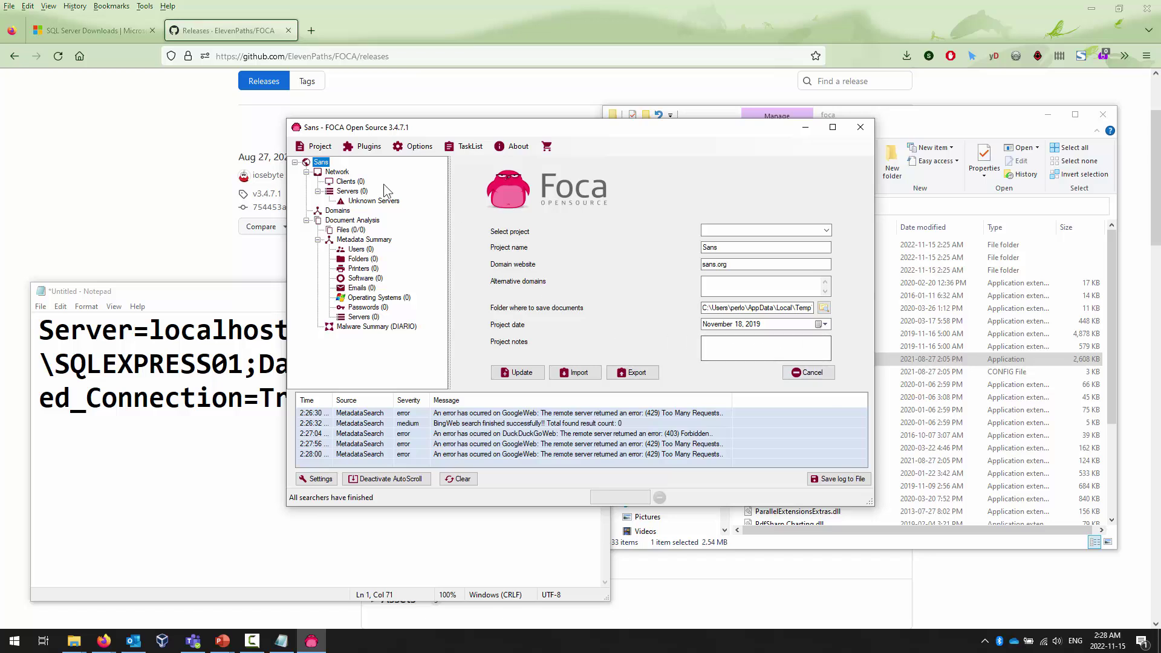
Save the Sans project settings and rerun the Google document search
left_click(517, 373)
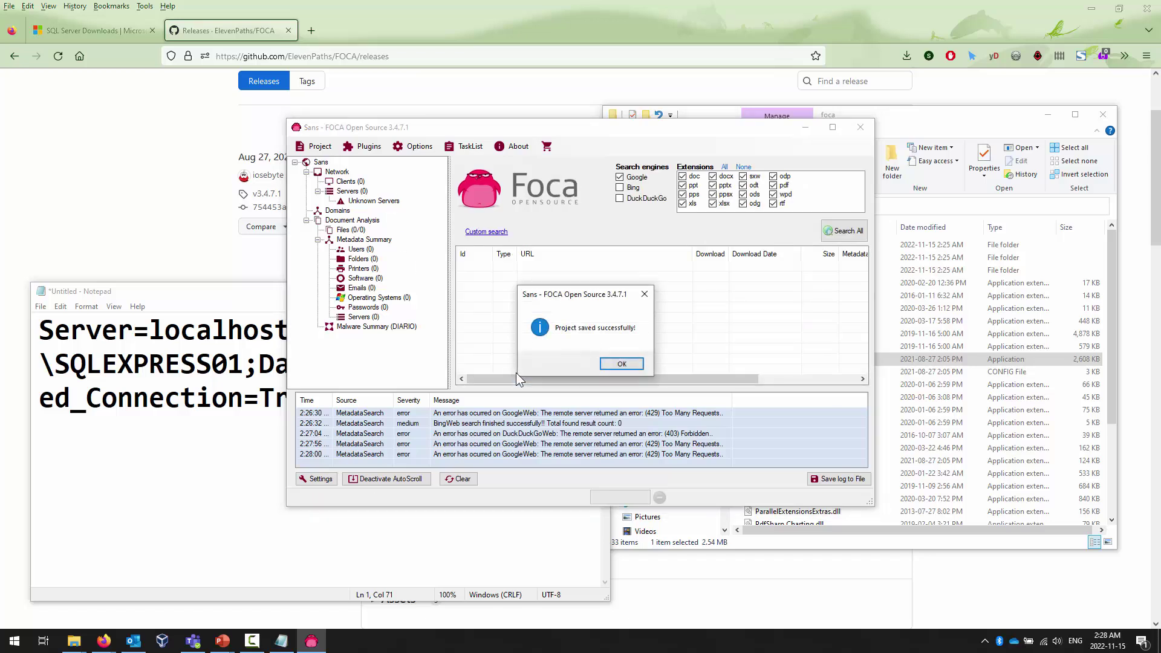
left_click(622, 366)
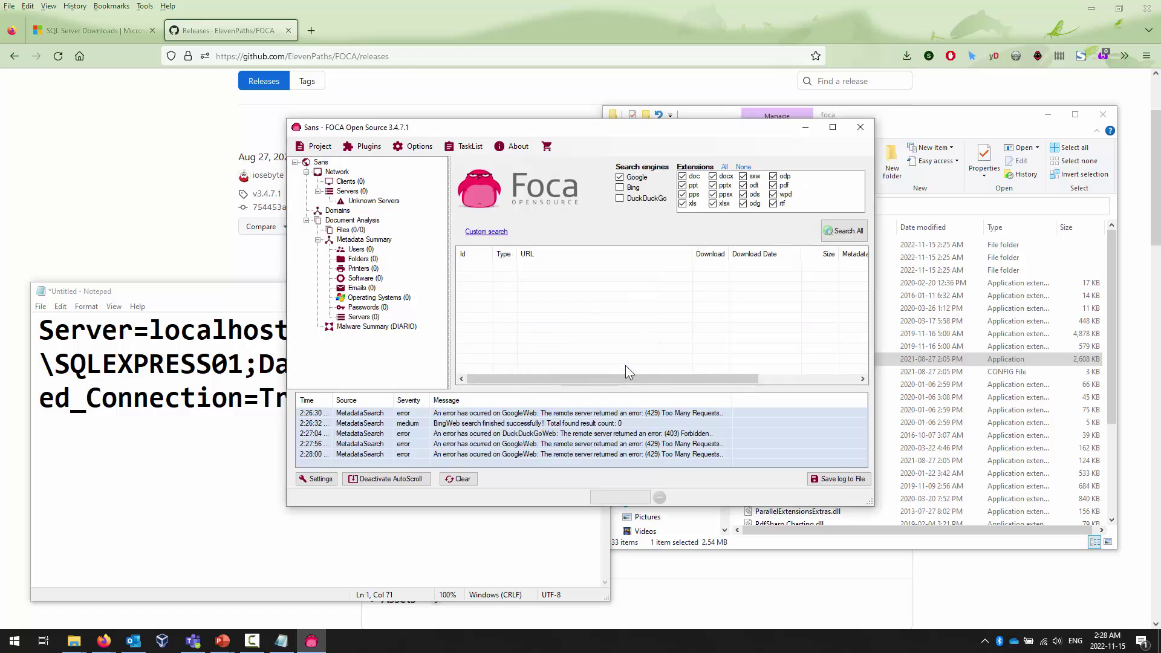
left_click(838, 235)
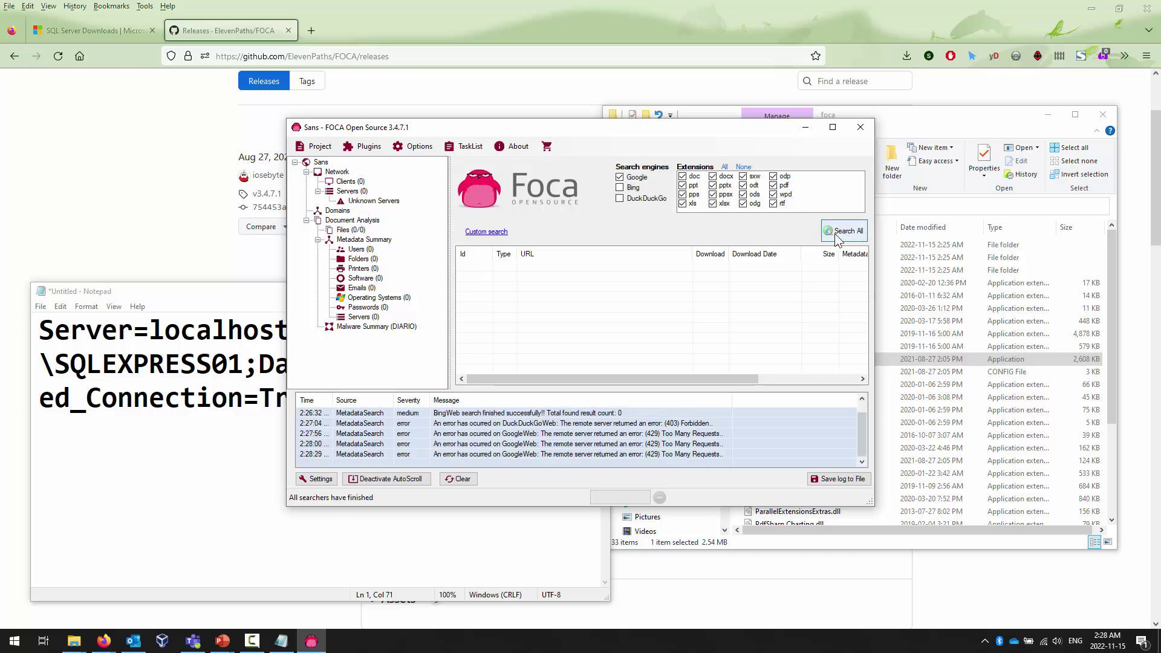
Search with Bing alone instead of Google, which returns 0 results
left_click(619, 177)
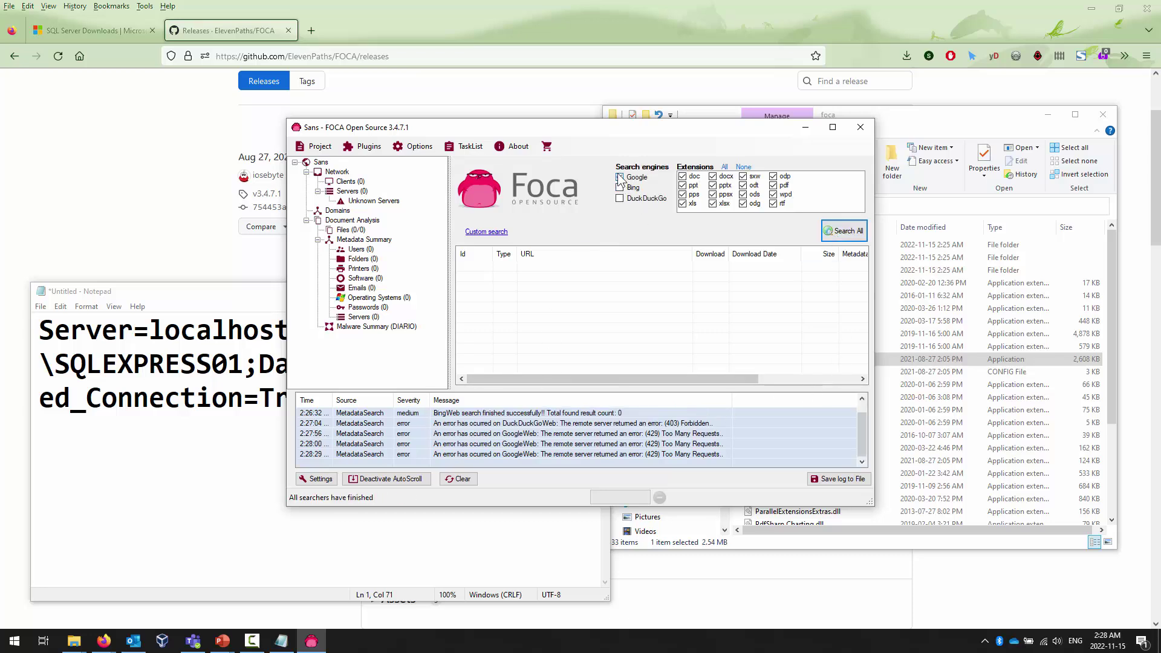
left_click(843, 232)
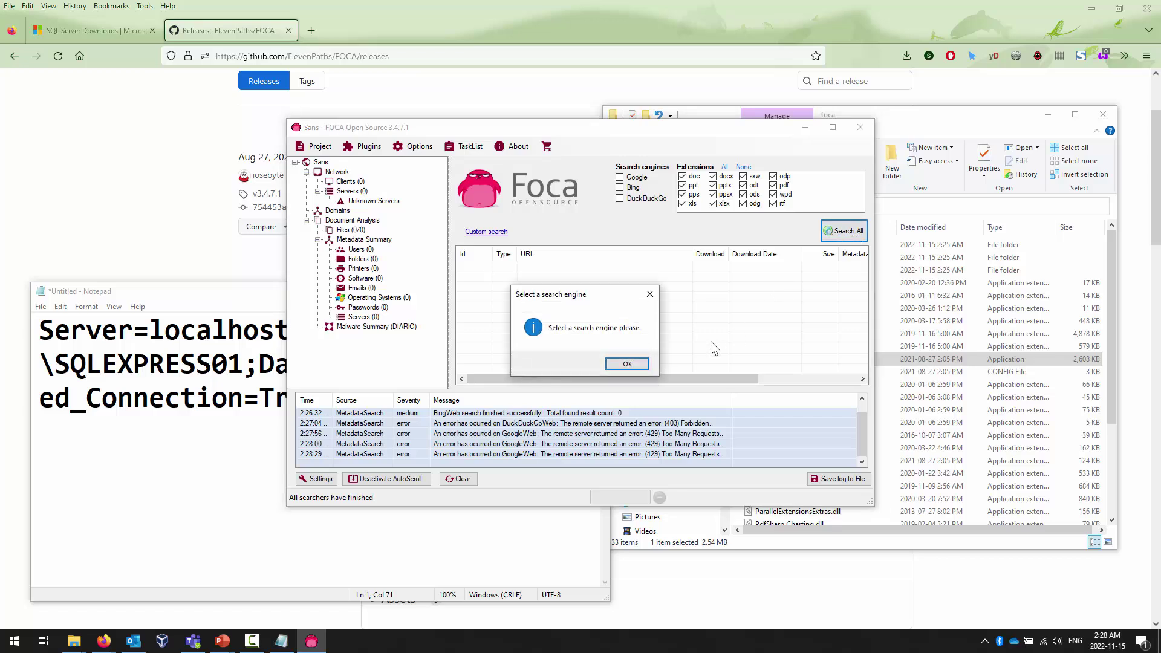
left_click(628, 364)
left_click(623, 188)
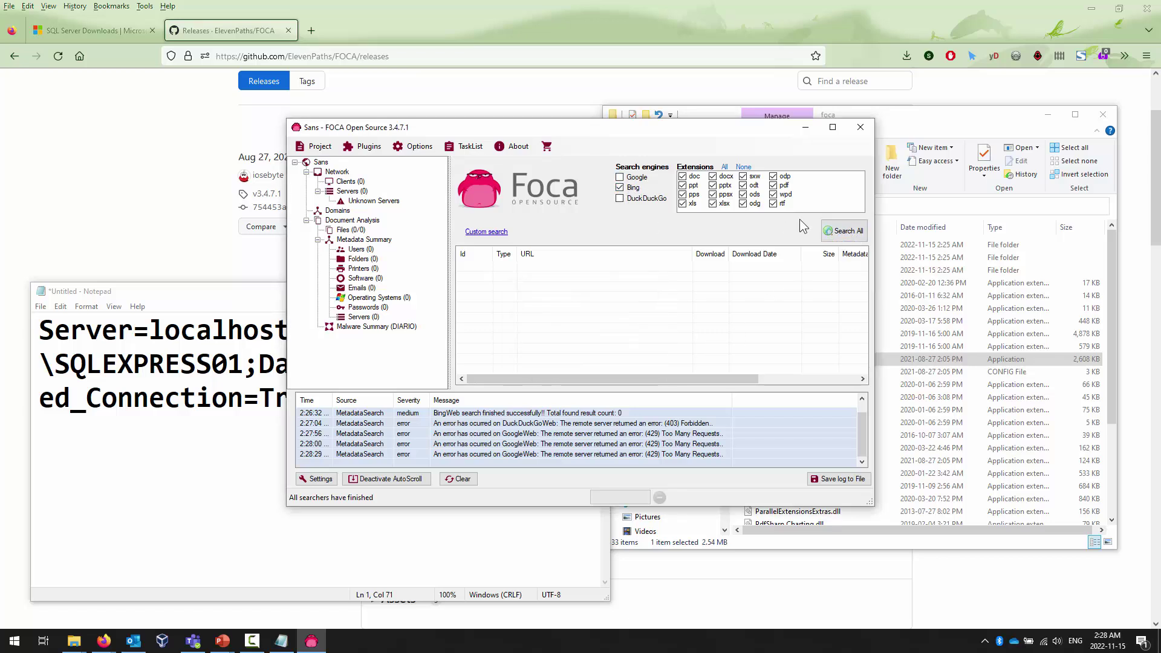
left_click(843, 231)
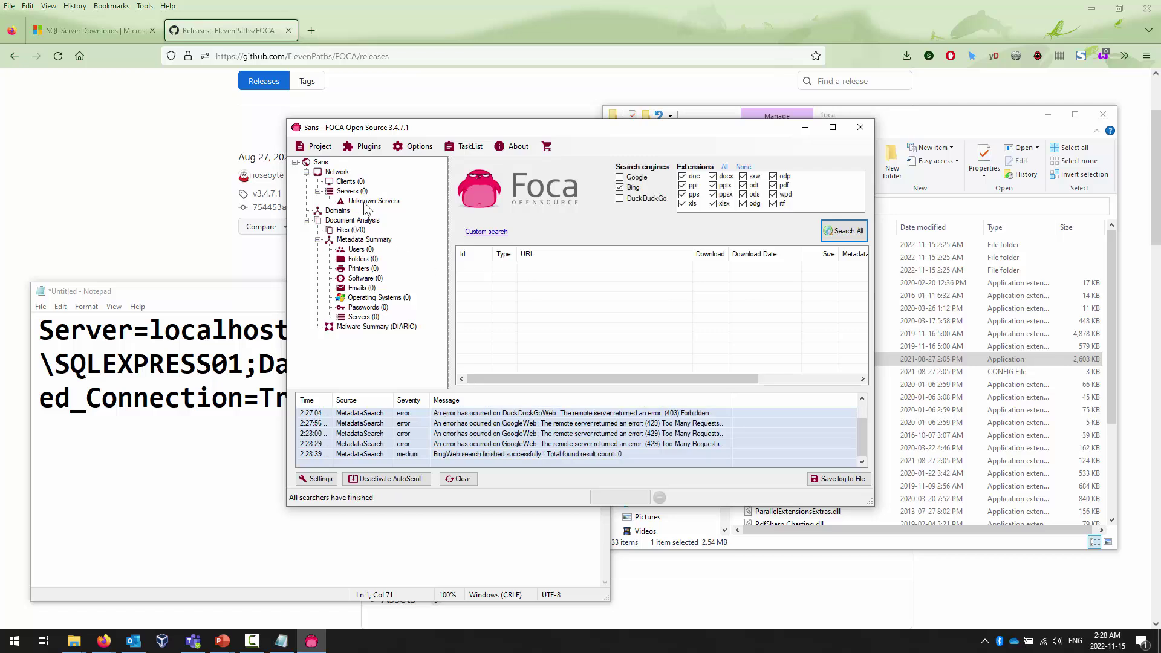
left_click(359, 203)
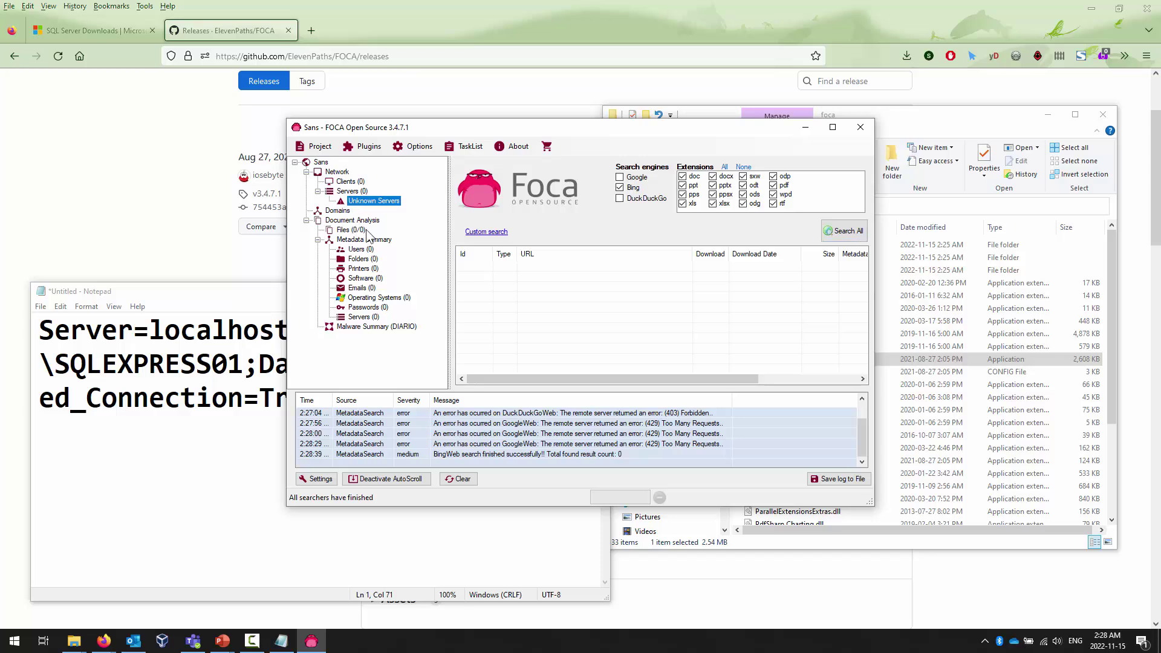
left_click(340, 210)
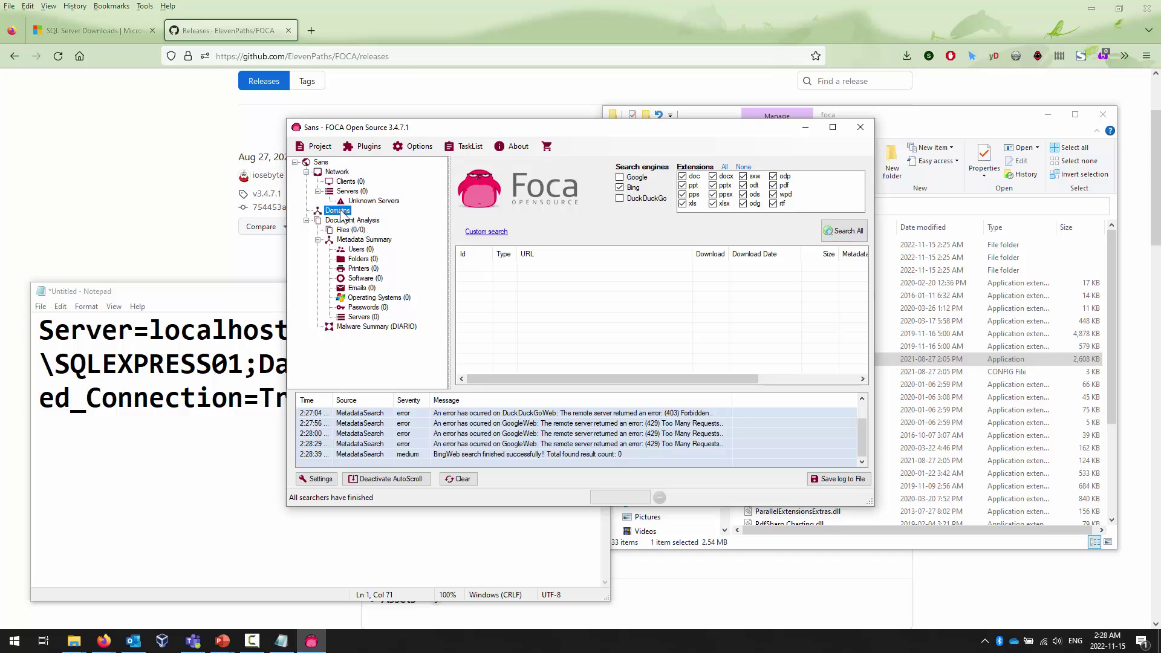
Switch back to Google only and search again, hitting another 429 error
left_click(621, 188)
left_click(620, 178)
left_click(847, 232)
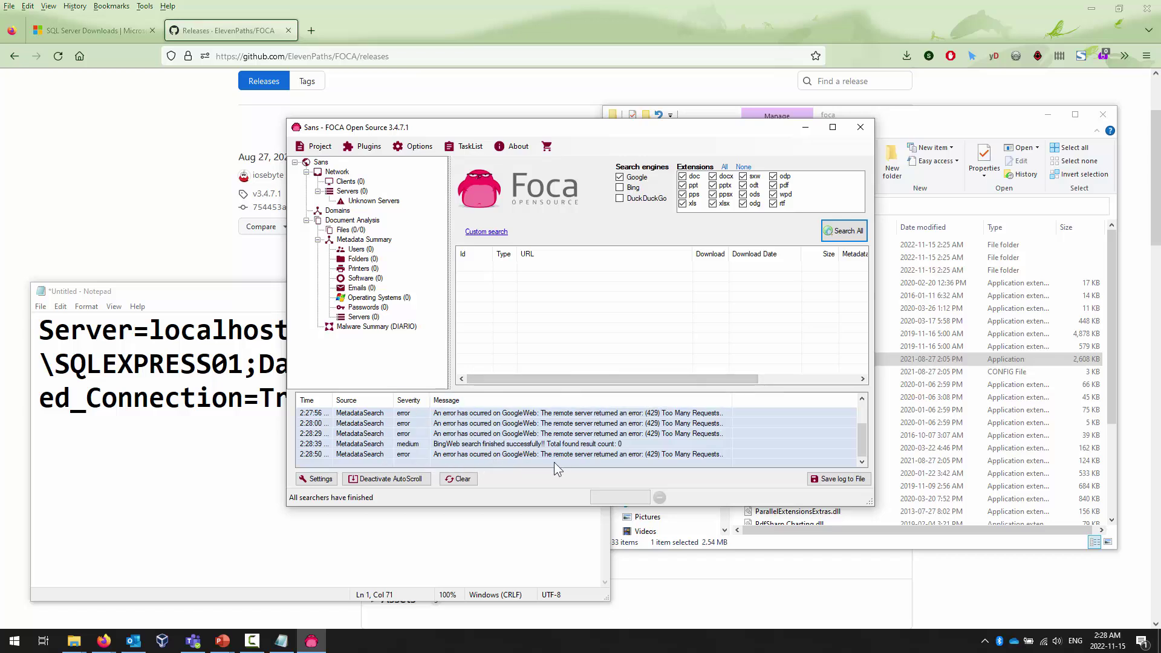
scroll(522, 451, "up", 1)
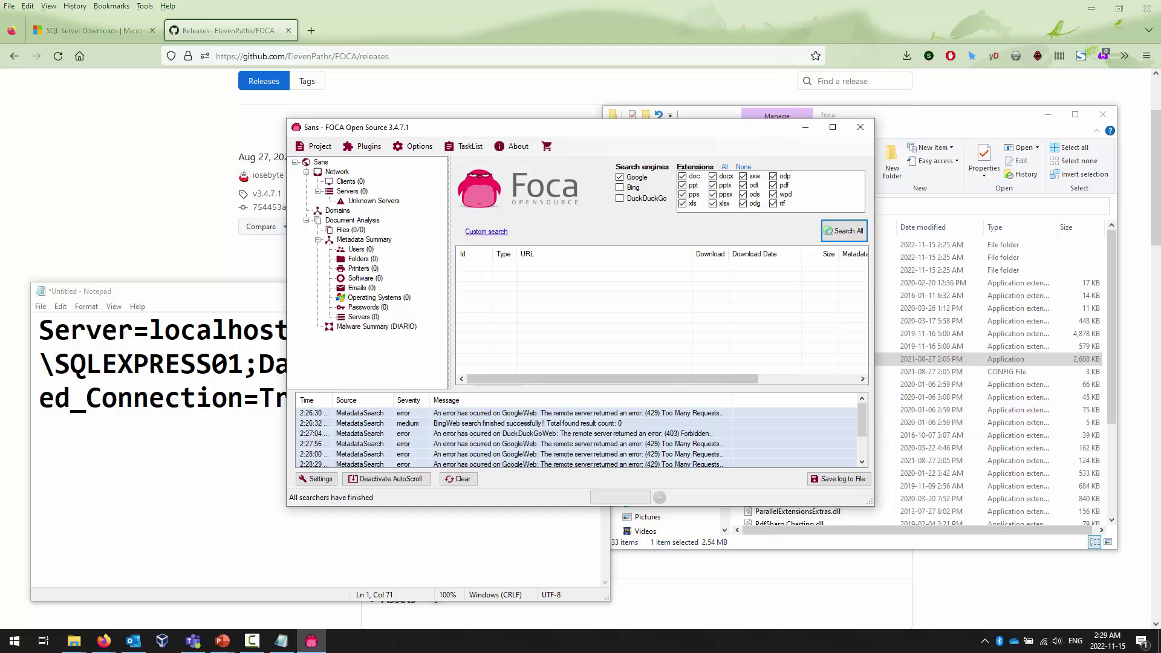
Bring up the maximised PowerPoint window on slide 9, FOCA, with the sans.org results
key("alt+Tab")
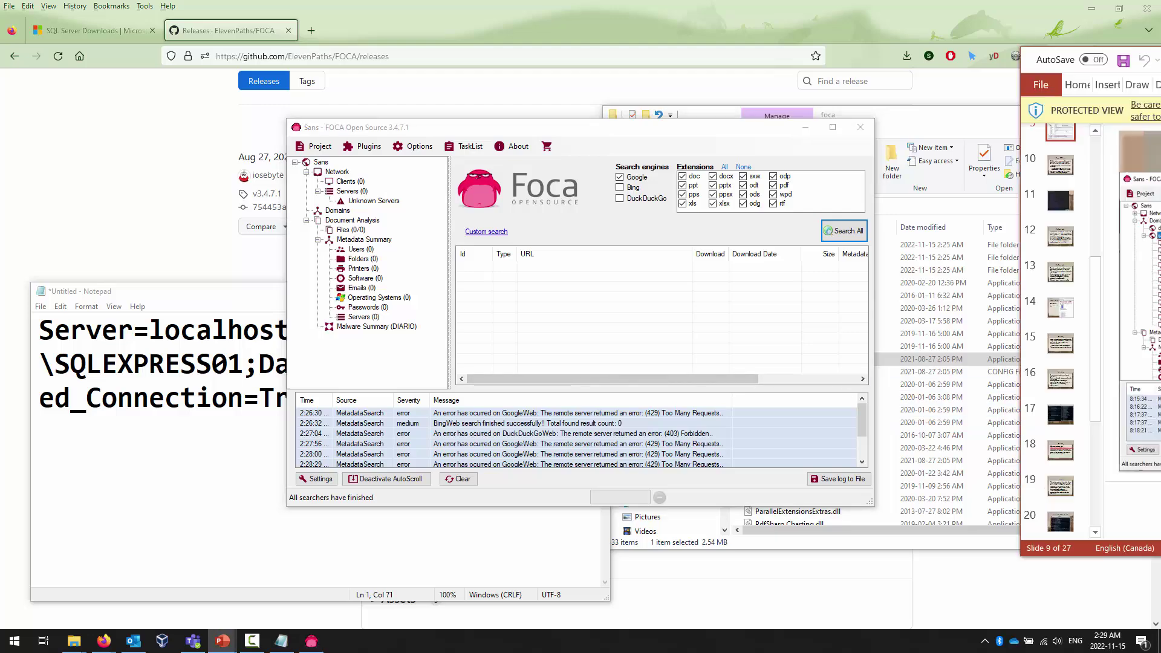
left_click_drag(1160, 164, 581, 1)
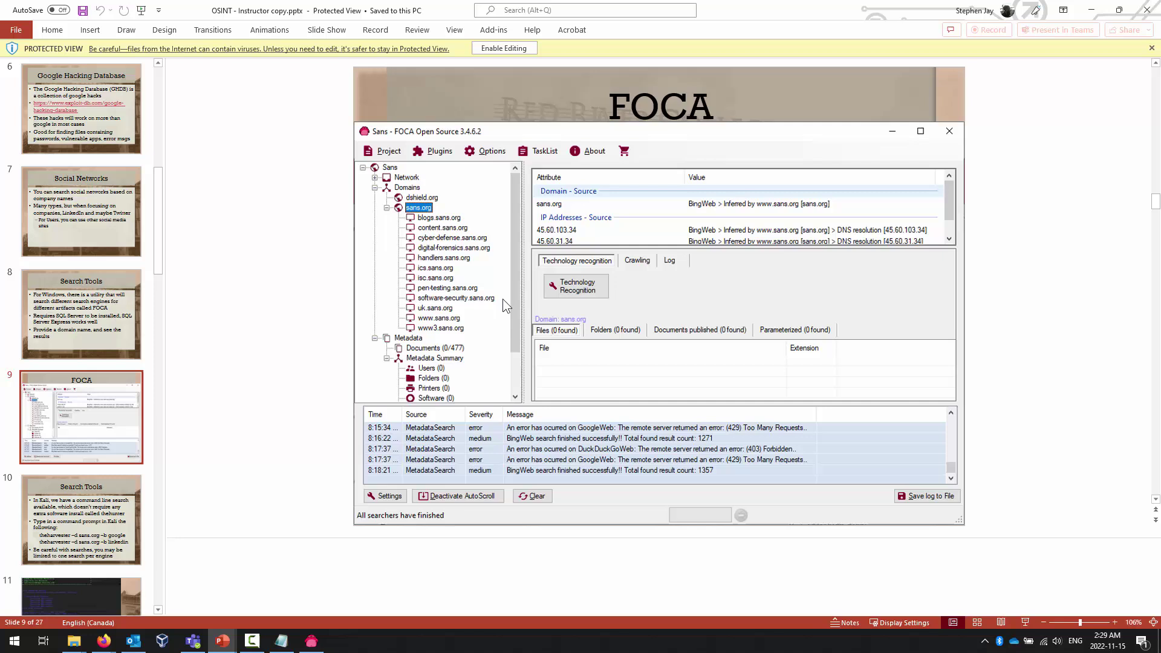